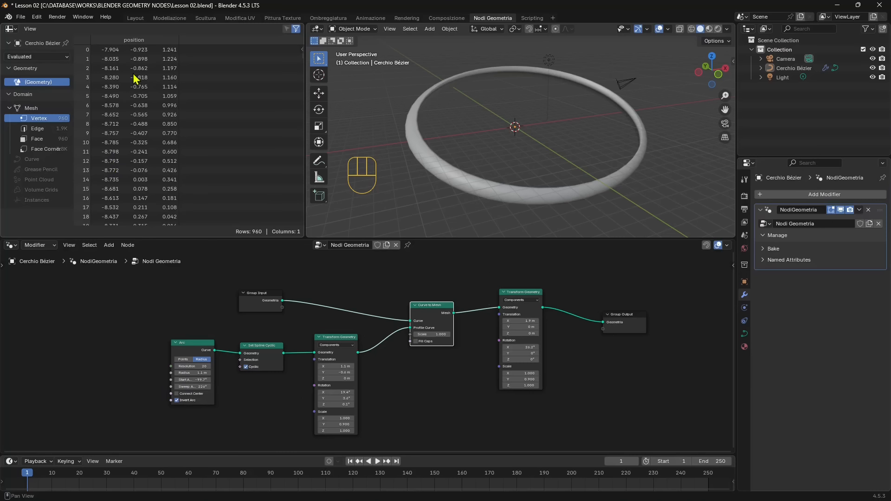
- Examine the mesh's edge, face and vertex data in the spreadsheet
click(40, 129)
click(47, 139)
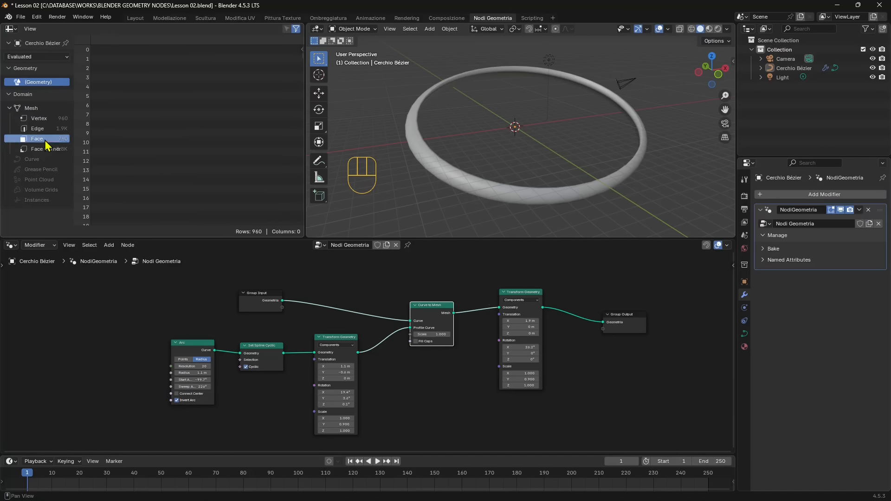
click(39, 119)
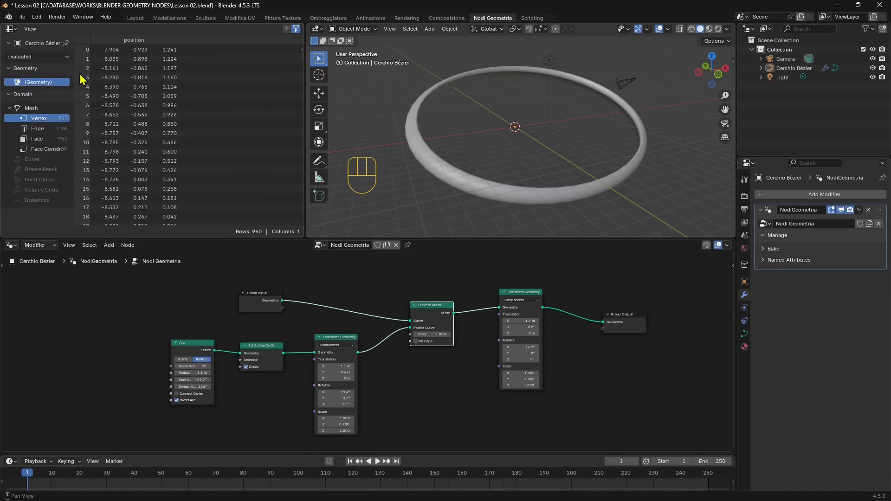
- Rearrange the spreadsheet by widening its domain list, collapsing the Geometry section and narrowing the whole area
drag(73, 78, 133, 78)
click(25, 68)
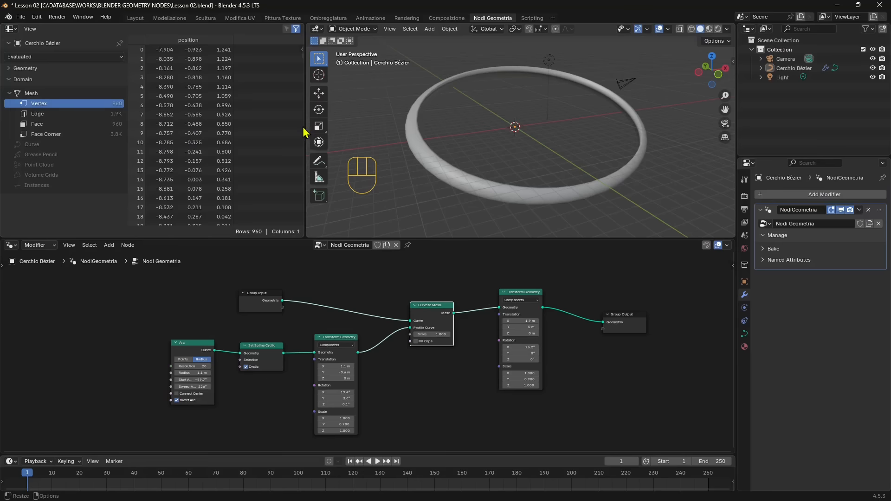
drag(305, 132, 258, 139)
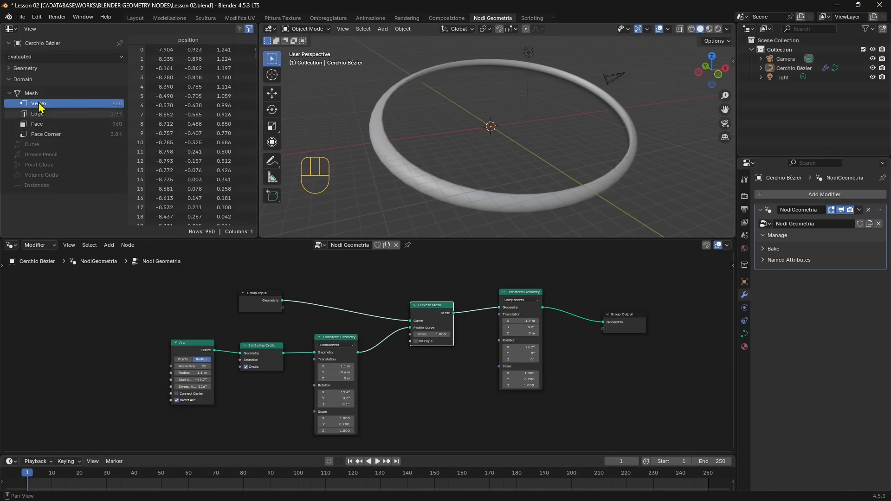
- Inspect the edge, vertex and face corner domains of the mesh in the spreadsheet
click(37, 114)
click(41, 102)
click(46, 134)
- Switch the node area to the Shader Editor and back to the Geometry Node Editor
click(11, 245)
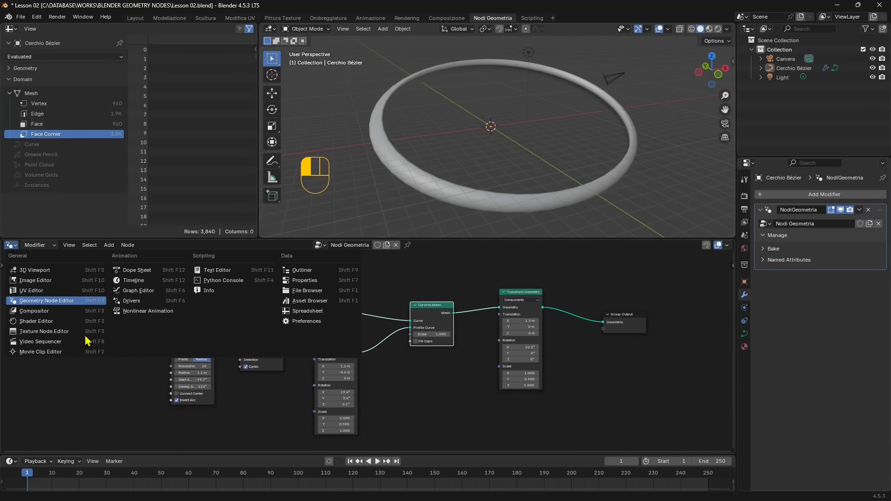
click(36, 321)
click(14, 247)
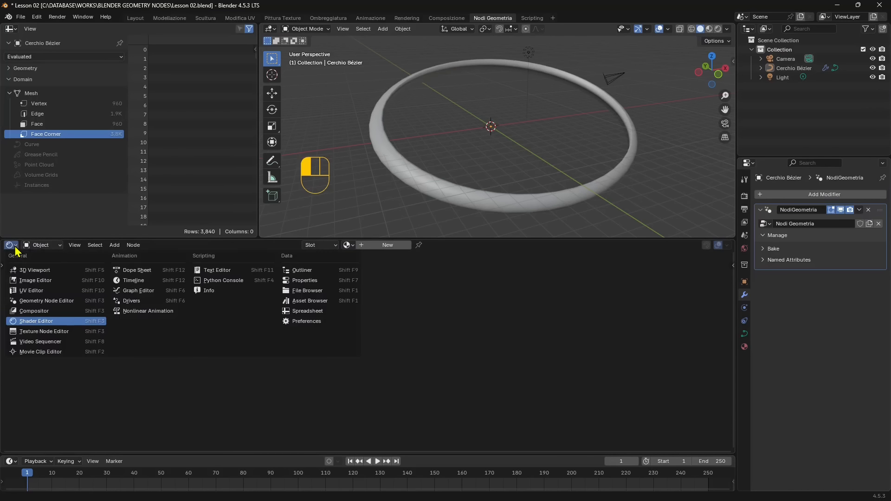
click(65, 300)
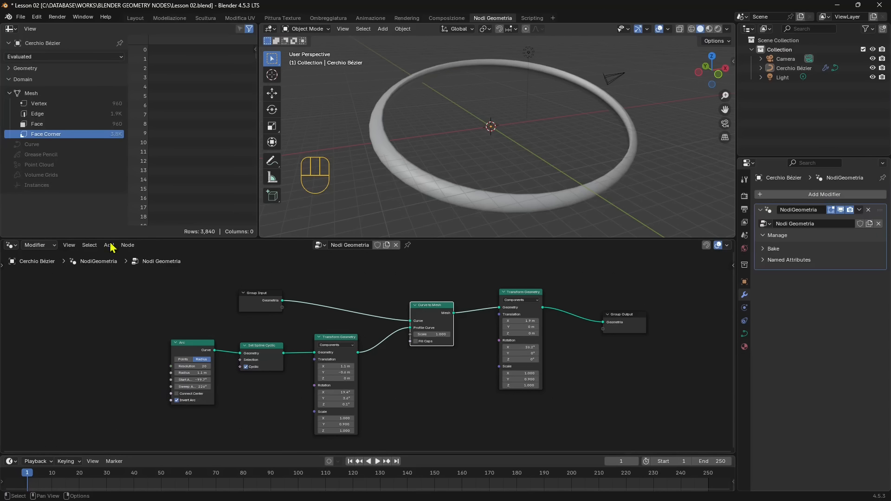
- Display the node editor's toolbar and its sidebar with the Group settings
key(t)
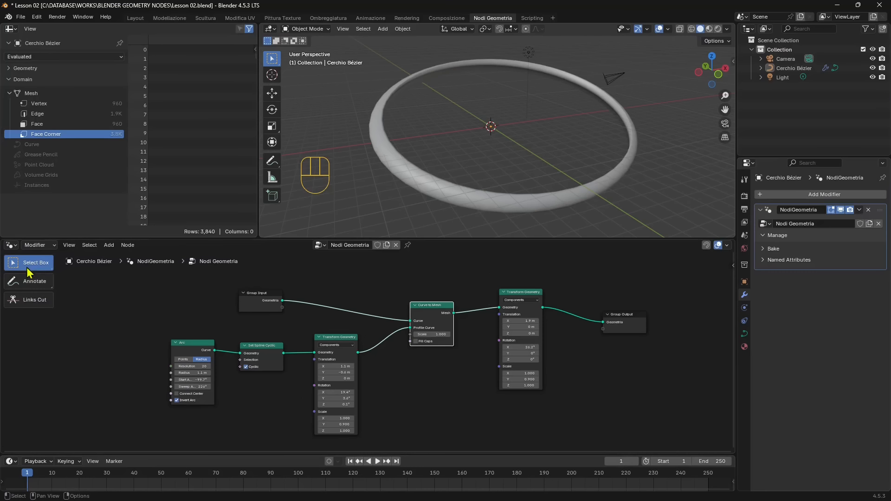
click(730, 268)
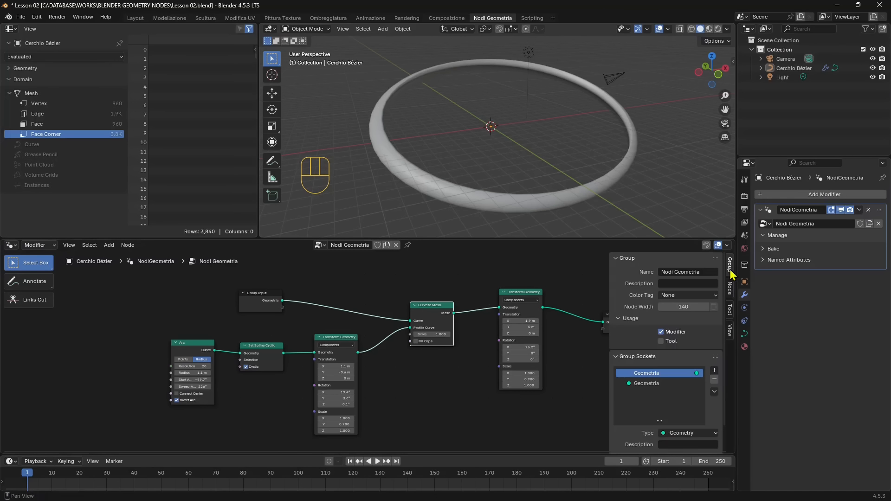
middle_drag(347, 287, 297, 292)
scroll(297, 292, down, 1)
right_click(301, 354)
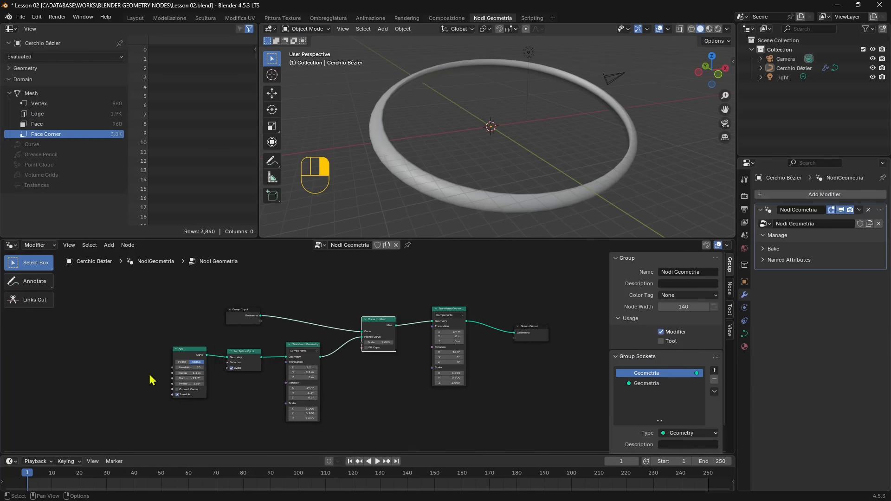
scroll(258, 404, up, 1)
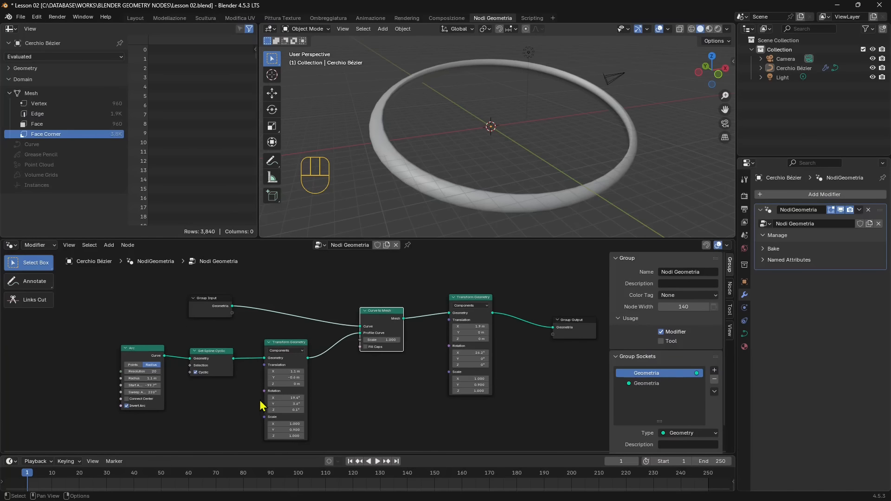
right_click(291, 350)
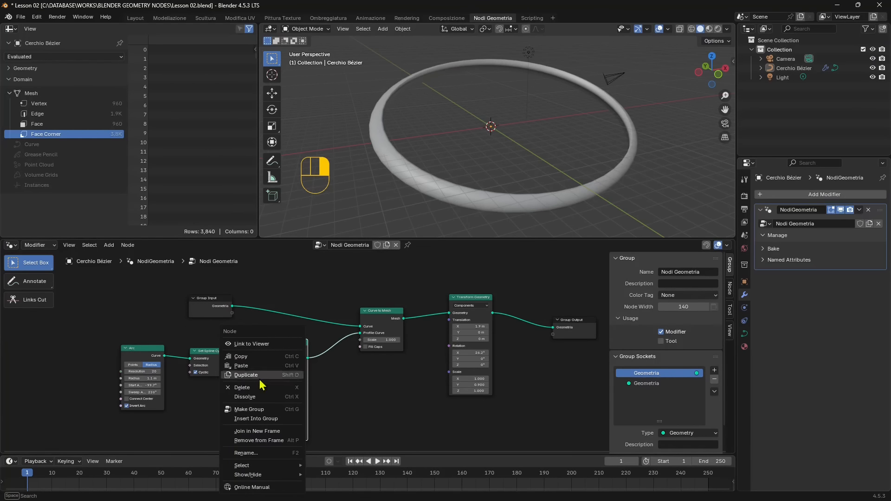
right_click(332, 307)
right_click(208, 288)
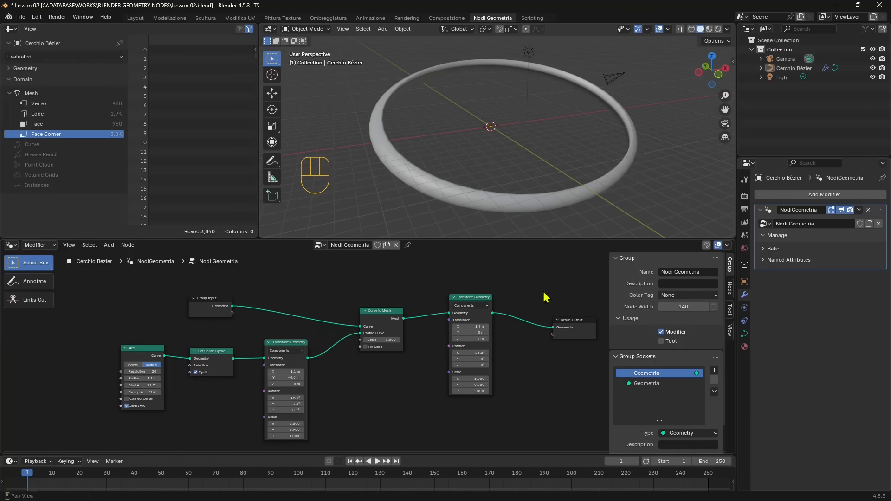
right_click(304, 284)
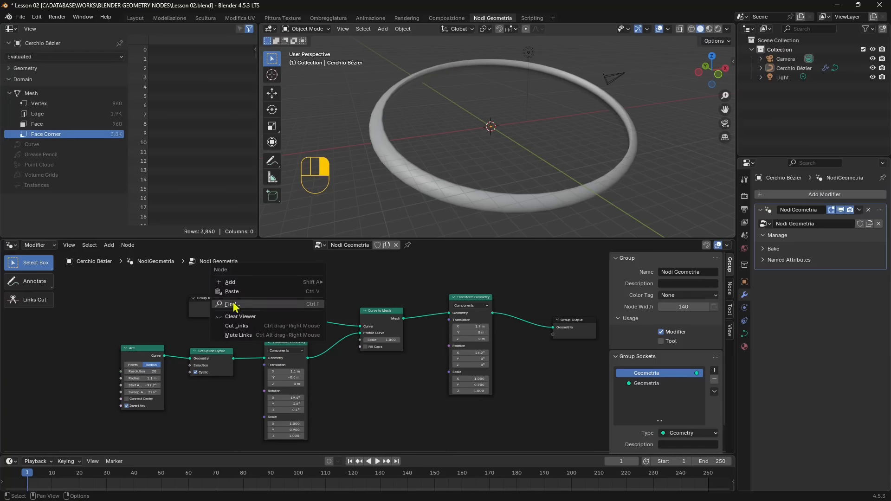
mouse_move(246, 284)
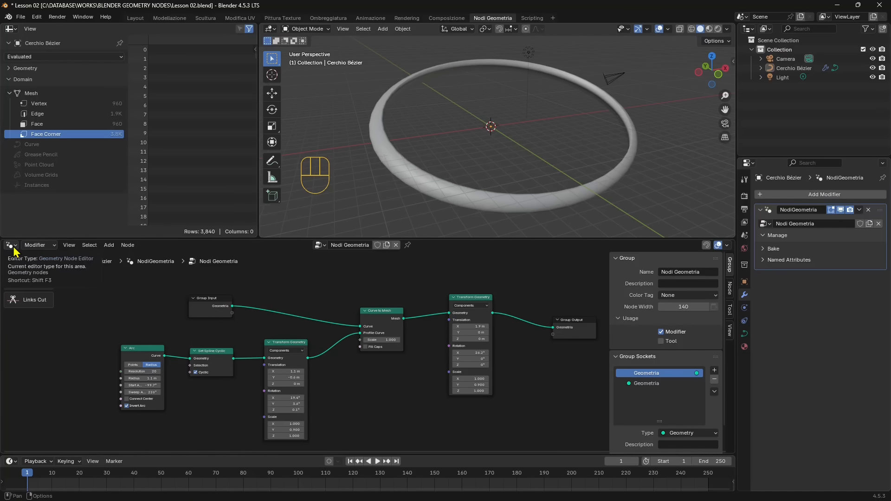
click(42, 248)
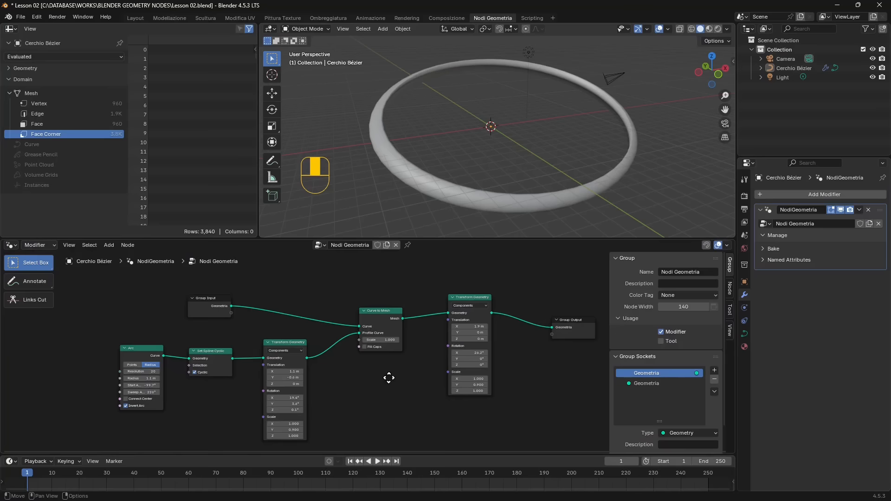
- Change the profile's Transform Geometry translation to about X 0.9 m and Y -2 m, and slightly increase the Curve to Mesh scale
middle_drag(389, 377, 374, 375)
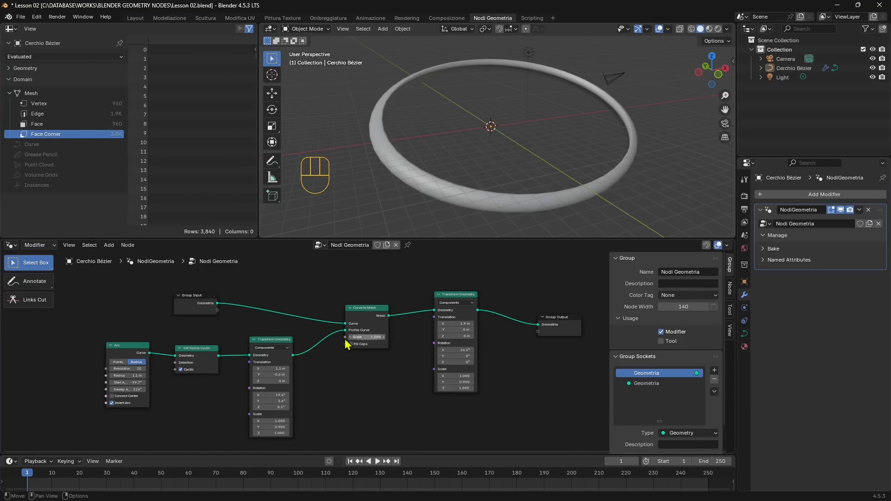
drag(273, 369, 274, 395)
mouse_move(369, 338)
mouse_down()
mouse_move(344, 338)
mouse_move(373, 338)
mouse_up()
- Change the final Transform Geometry node's Y translation to about -1.2 m and rotate the ring about Y and Z
drag(468, 331, 463, 359)
drag(460, 362, 368, 362)
middle_drag(496, 366, 506, 367)
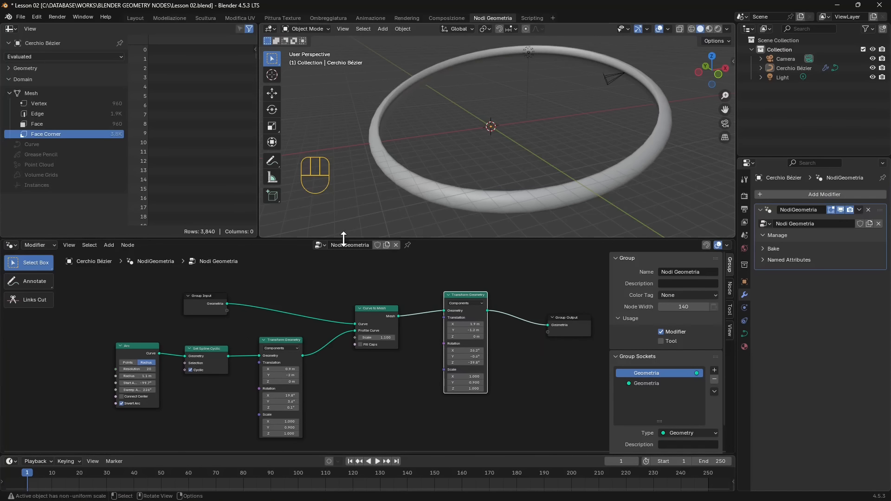
click(46, 245)
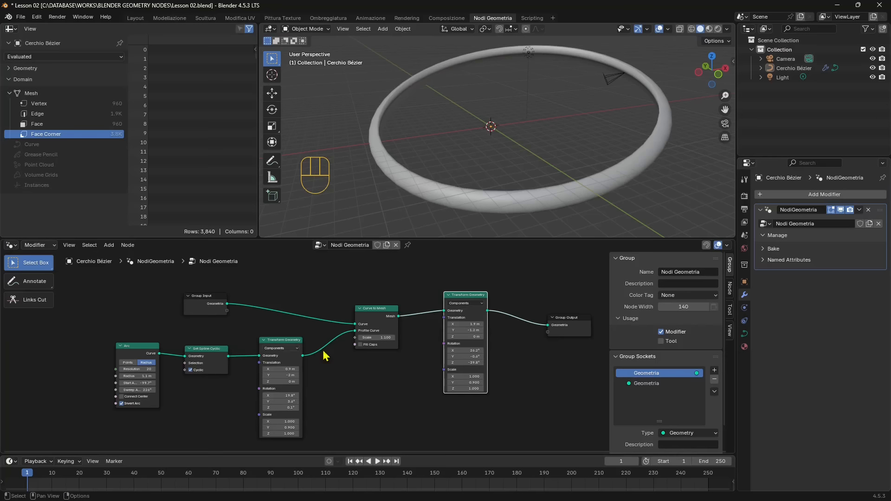
middle_drag(375, 357, 352, 360)
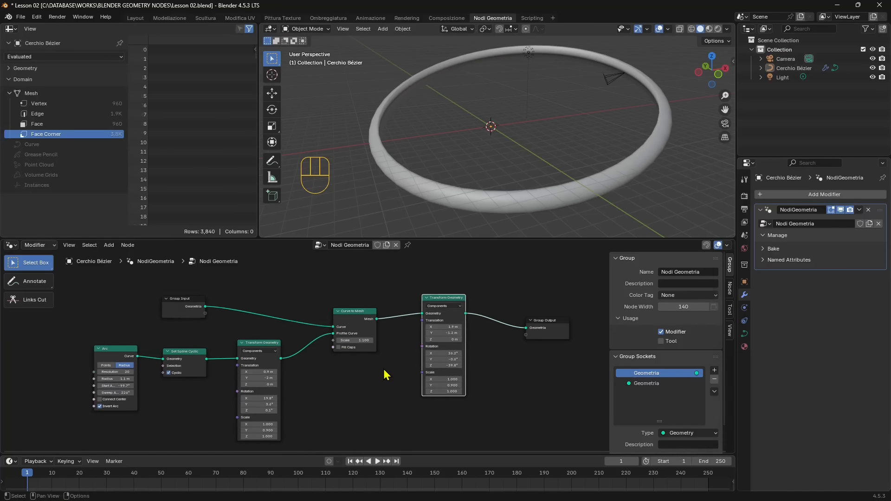
- Undo the recent node value edits together with the editor layout changes
key(ctrl+z)
key(ctrl+z)
key(ctrl+z)
key(ctrl+z)
key(ctrl+z)
key(ctrl+z)
key(ctrl+z)
key(ctrl+z)
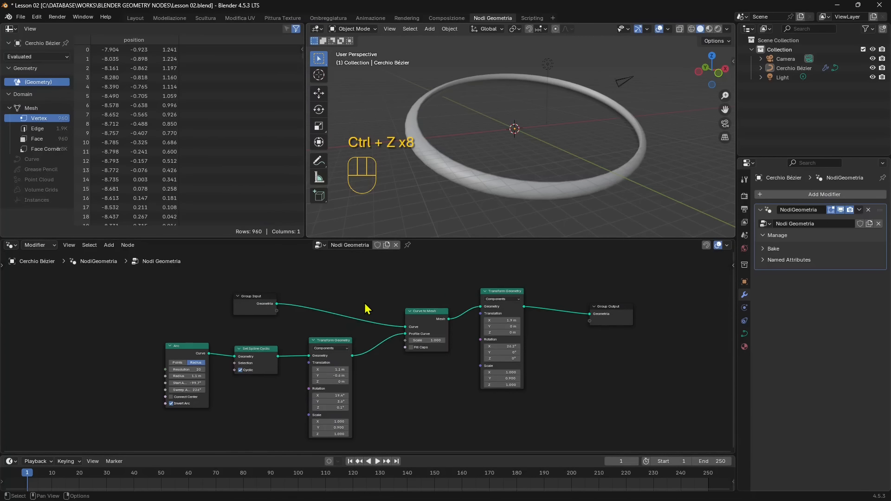
- Check the available geometry nodes types and keep Modifier selected
click(39, 245)
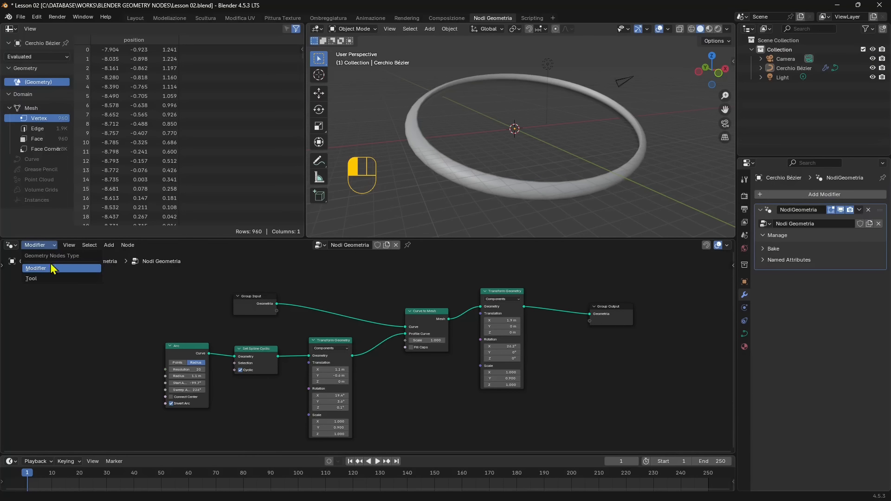
click(37, 268)
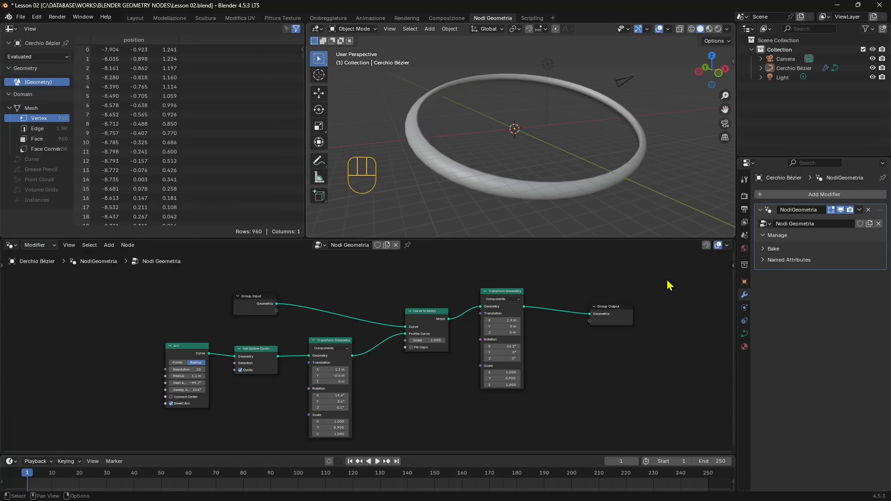
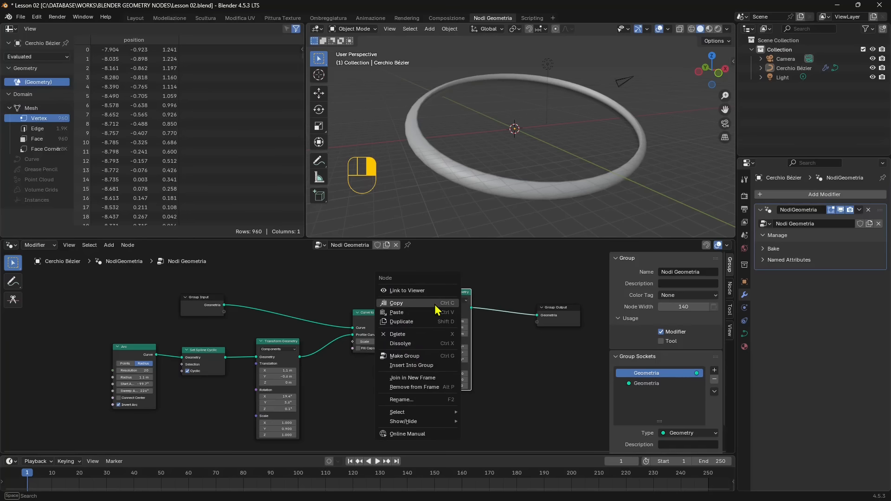
- Copy and paste the final Transform Geometry node, place the copy below the Group Output link, and delete the copy
click(435, 305)
key(ctrl+v)
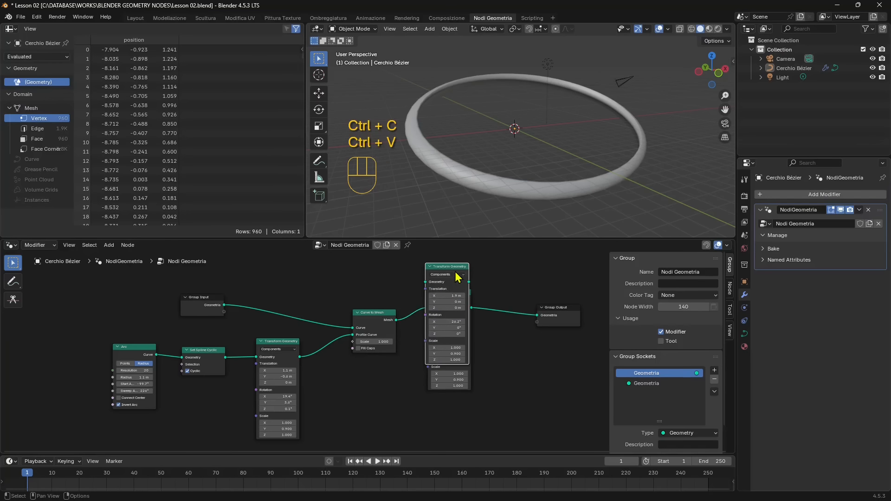
drag(457, 277, 520, 358)
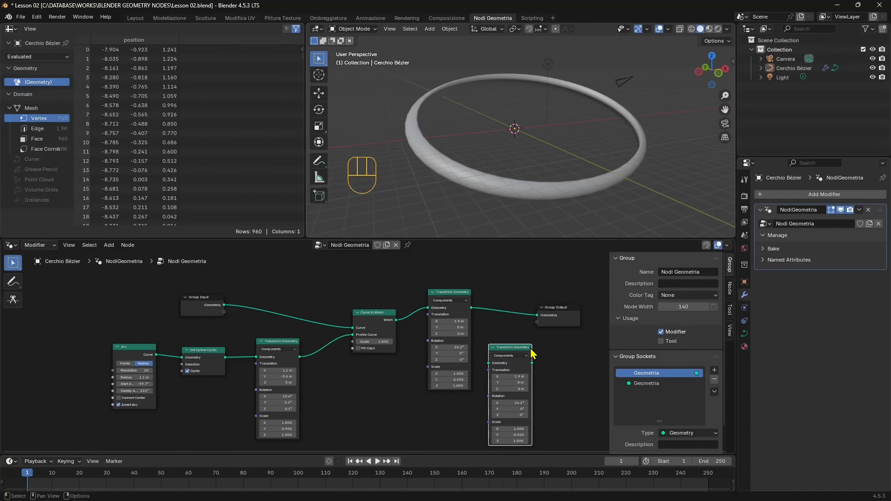
key(Delete)
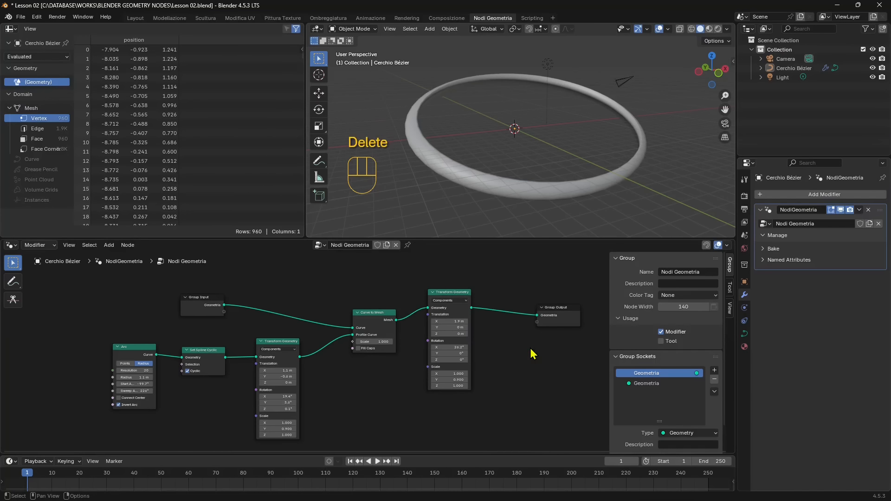
- Select the Curve to Mesh and final Transform Geometry nodes, frame that selection, and return to framing the whole node tree
click(68, 245)
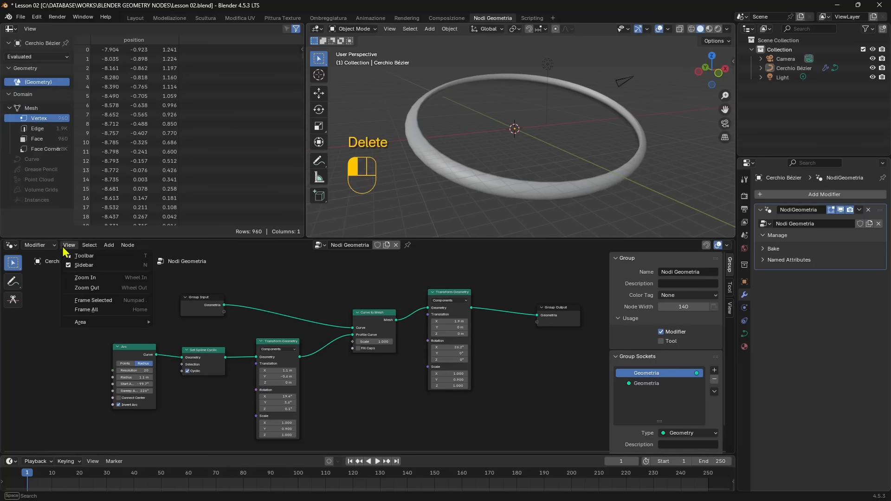
drag(459, 286, 374, 334)
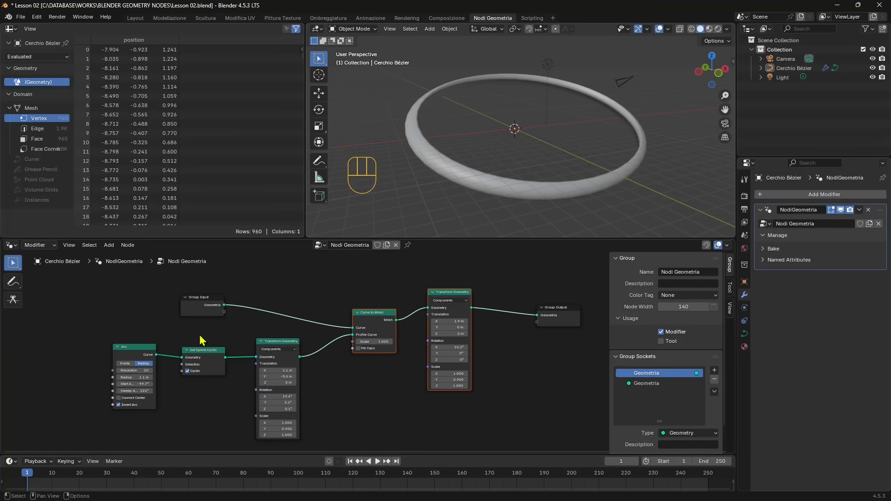
click(69, 246)
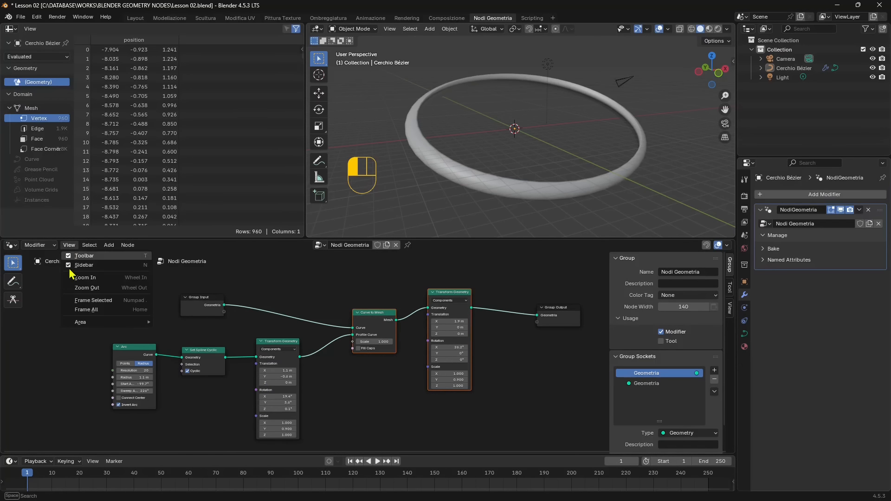
click(90, 306)
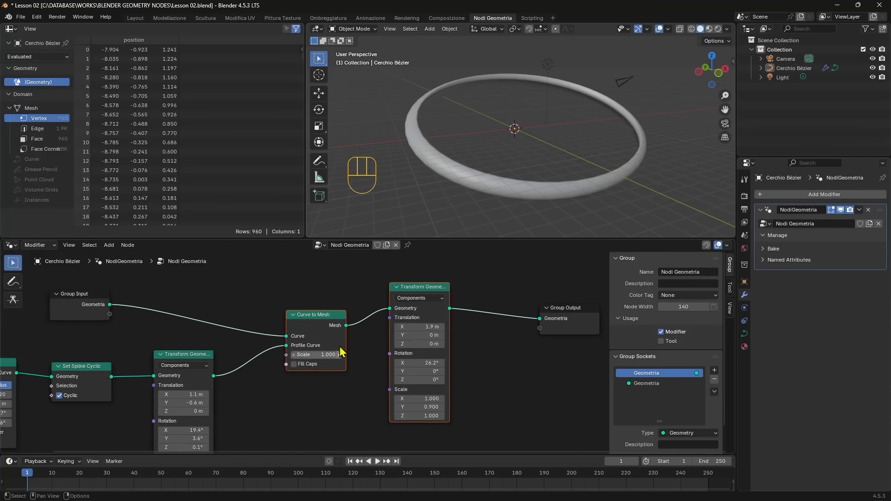
click(70, 245)
click(87, 310)
- Split the node editor vertically into two side-by-side areas near its middle
click(69, 245)
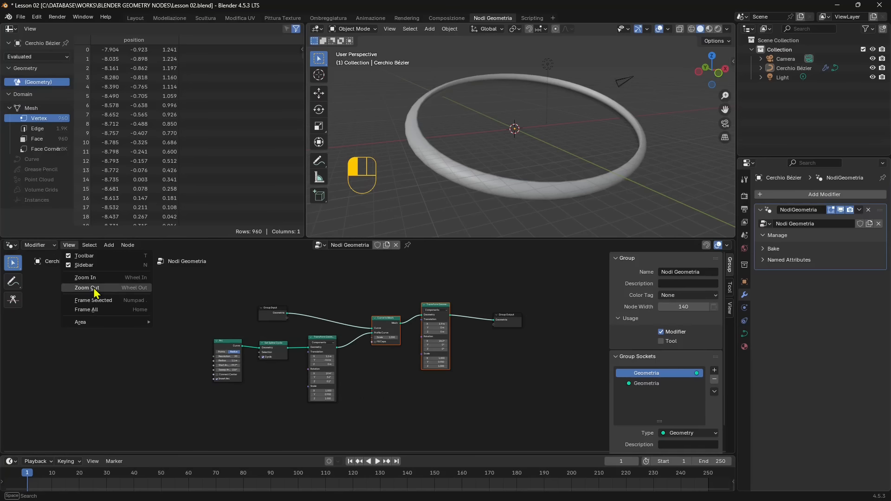
mouse_move(95, 329)
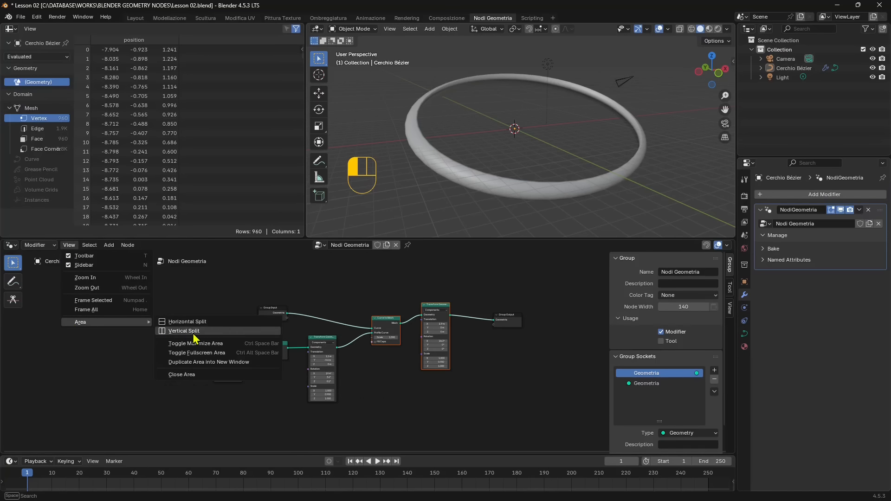
click(183, 331)
click(347, 298)
- Examine the Curve to Mesh node up close in one node editor and the whole node tree in the other
scroll(511, 388, down, 1)
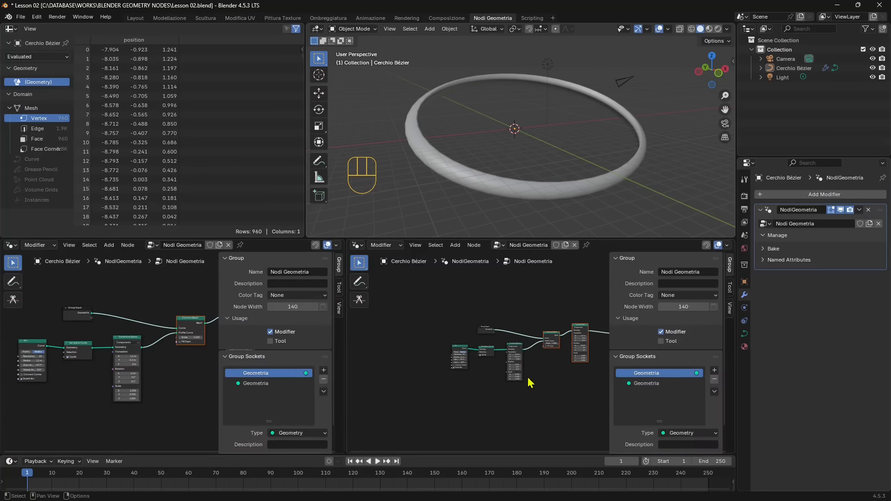
scroll(574, 361, up, 18)
middle_drag(574, 324, 451, 402)
scroll(153, 370, down, 10)
middle_drag(153, 371, 113, 358)
scroll(78, 365, up, 2)
scroll(479, 366, down, 3)
scroll(479, 368, up, 4)
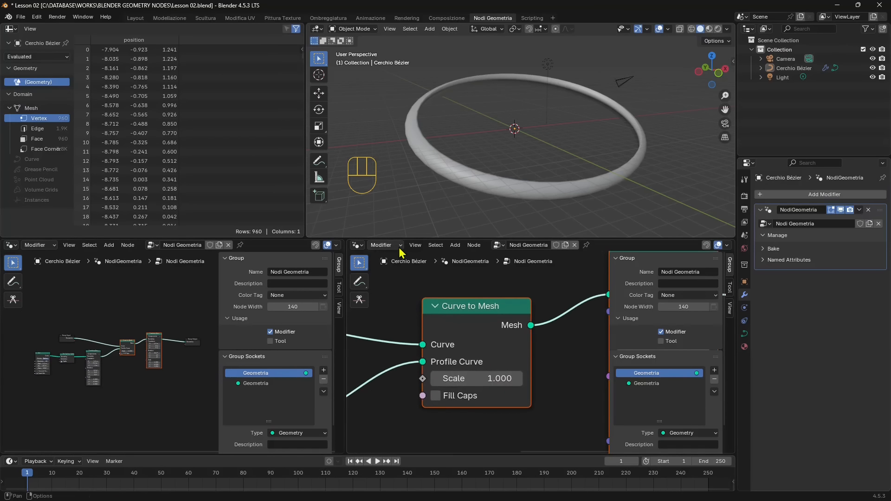
- Close the second node editor area so that a single node editor shows the whole node tree
click(415, 245)
mouse_move(433, 322)
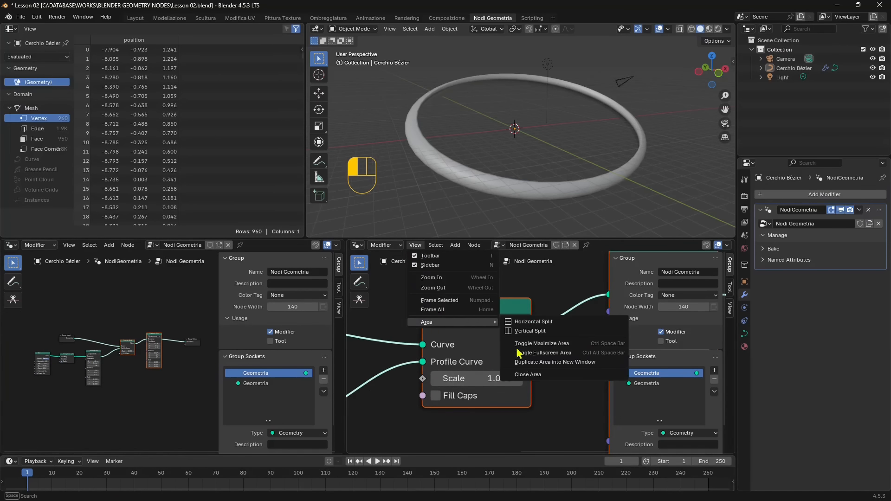
click(523, 375)
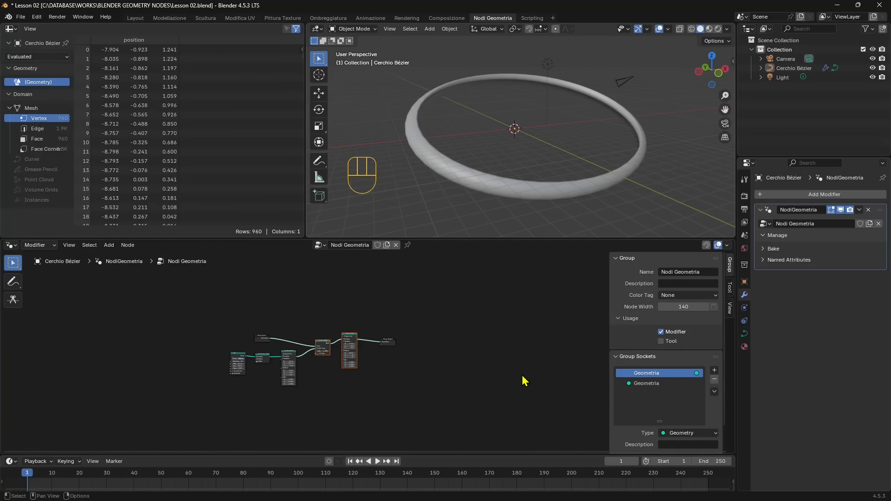
scroll(296, 353, up, 5)
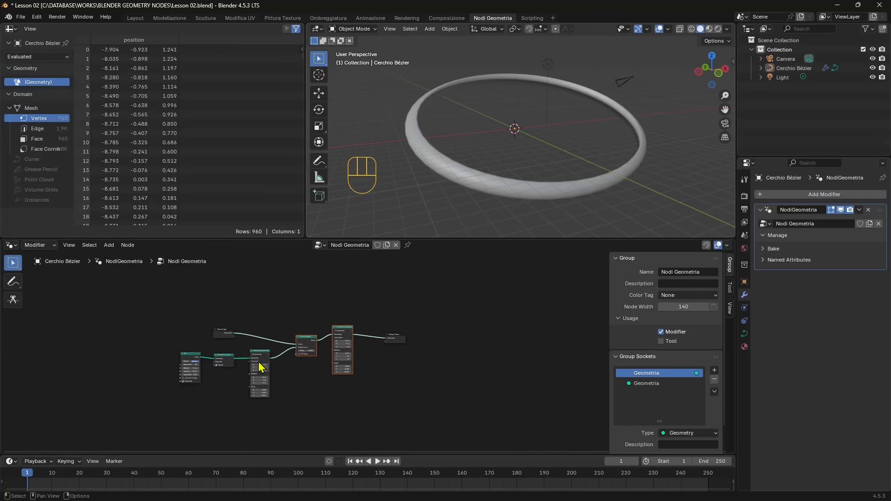
- Invert the node selection so every node except Curve to Mesh and the final Transform Geometry is selected
click(89, 245)
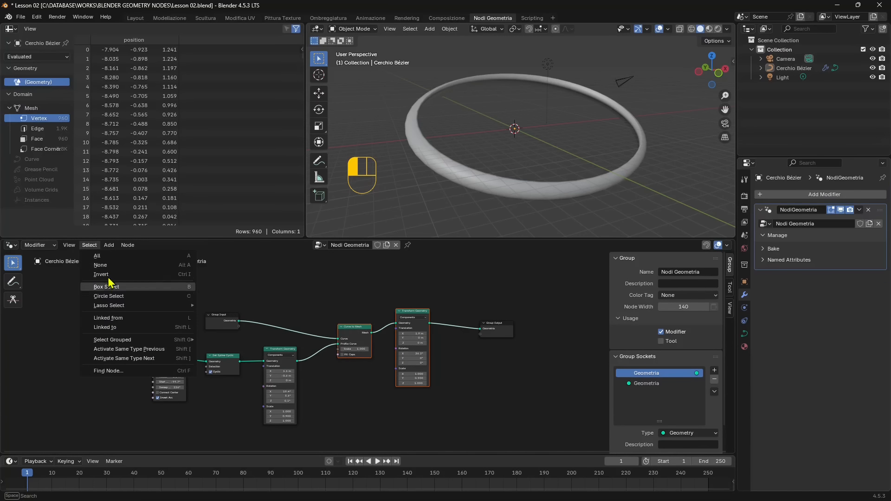
click(110, 275)
click(90, 245)
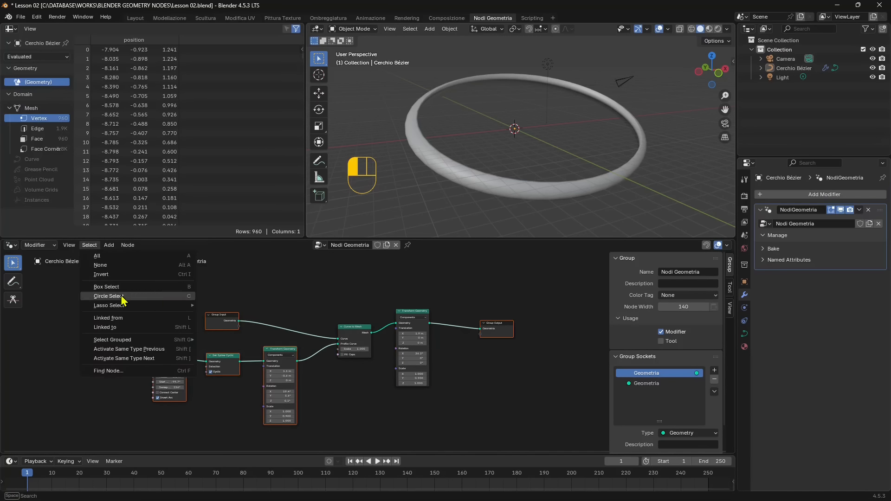
mouse_move(105, 307)
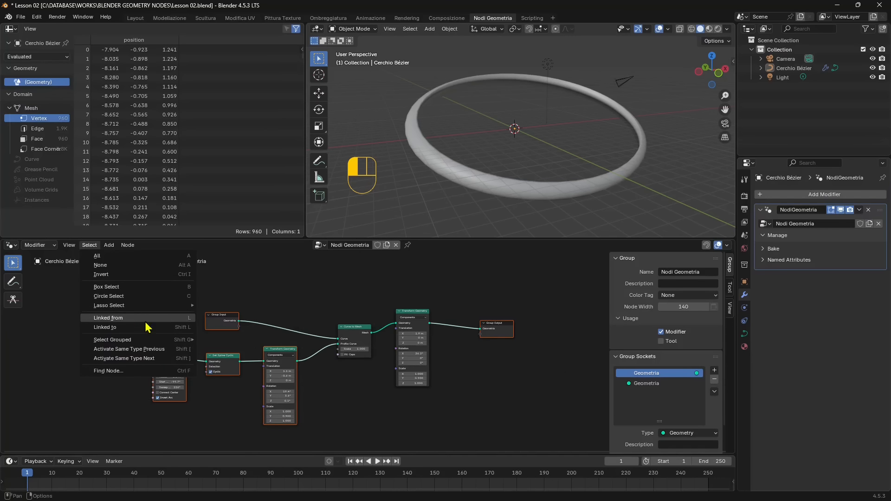
- Starting from the Curve to Mesh node, extend the selection with Linked From, and repeat from the same node with Linked To
click(351, 332)
click(90, 245)
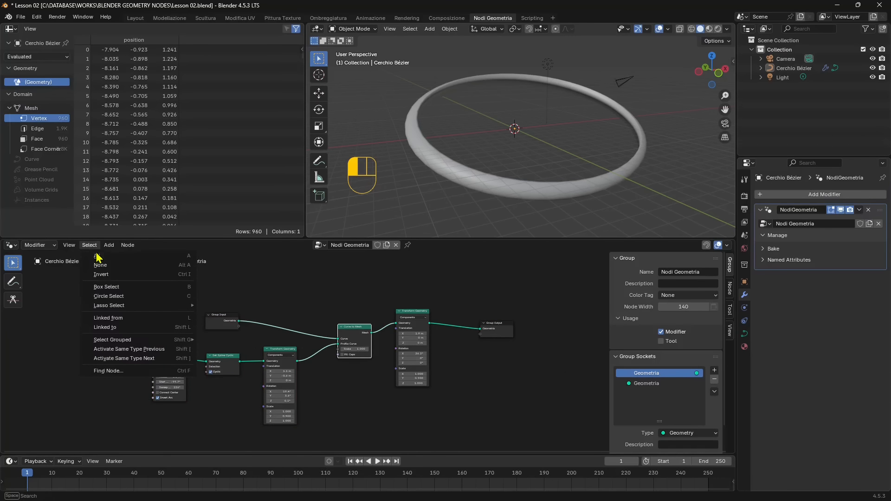
click(124, 321)
click(307, 316)
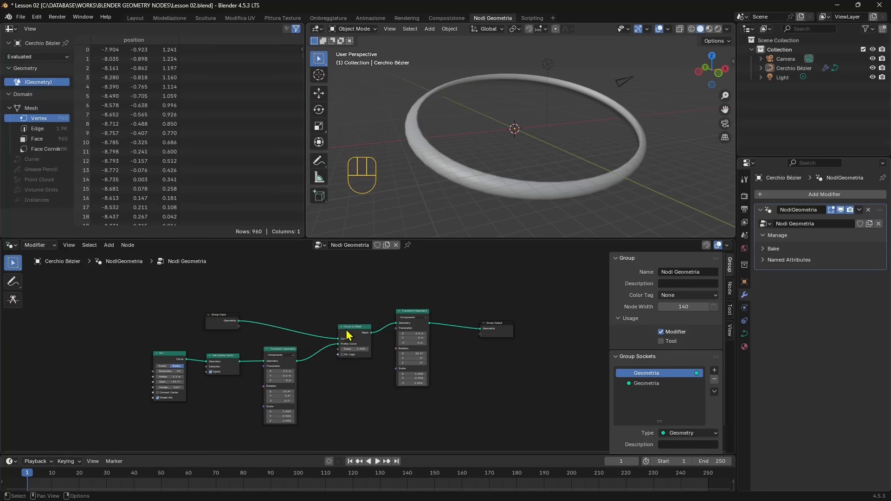
click(346, 331)
click(87, 246)
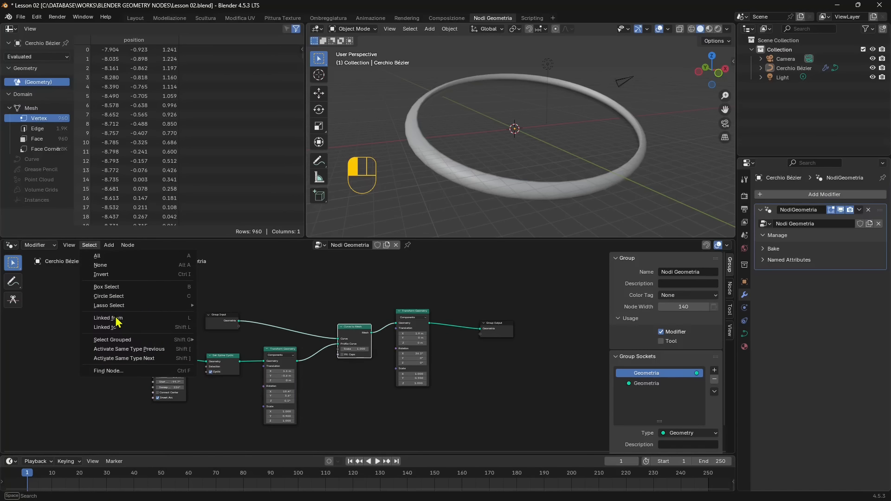
click(143, 328)
- Find the Curve to Mesh node by searching the tree's nodes for "mesh"
click(90, 245)
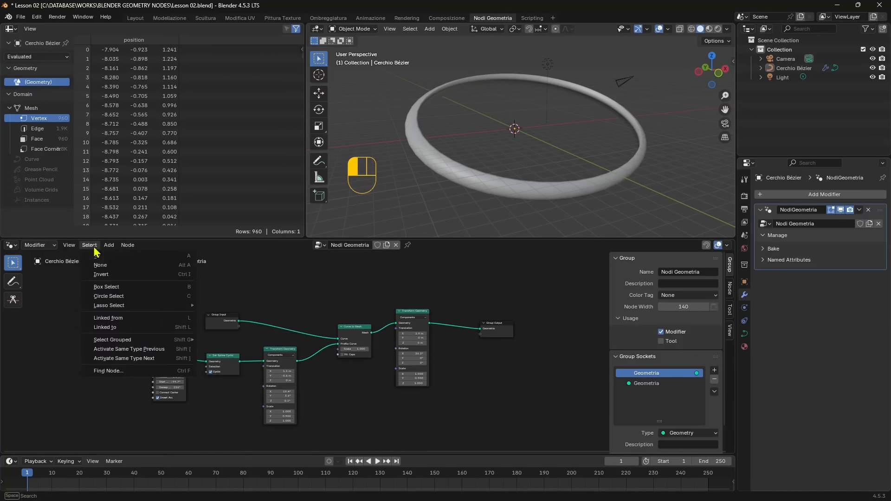
key(Escape)
key(shift+a)
text(mesh)
key(Return)
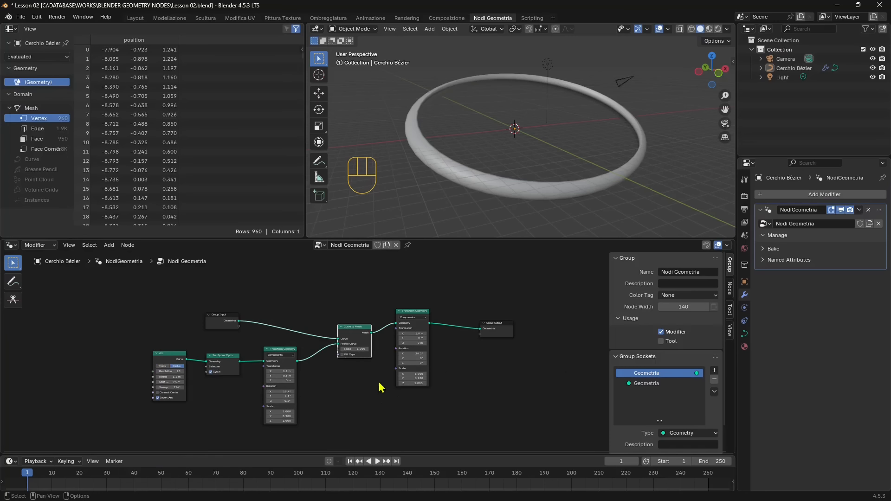
- Move the Arc node a little further from Set Spline Cyclic and label it "Bracelet Profile"
scroll(359, 338, up, 1)
scroll(351, 344, up, 1)
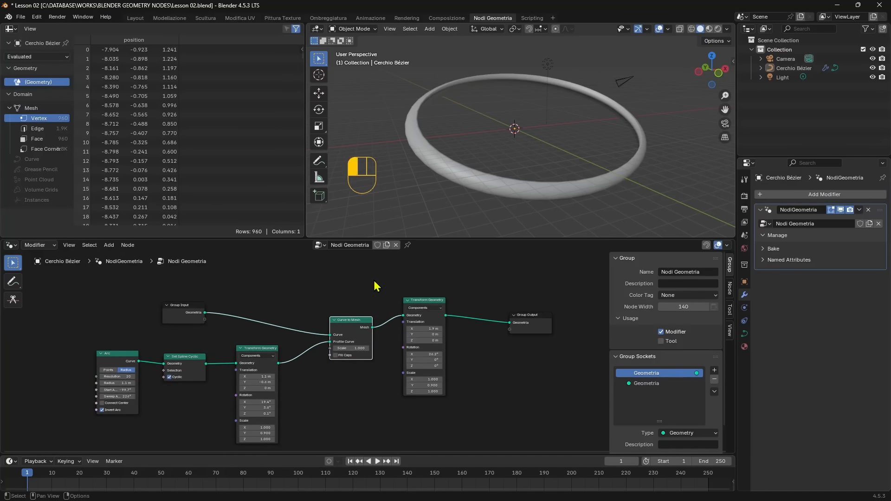
scroll(367, 329, down, 1)
middle_drag(240, 339, 371, 309)
scroll(278, 334, up, 7)
drag(324, 316, 270, 328)
right_click(271, 328)
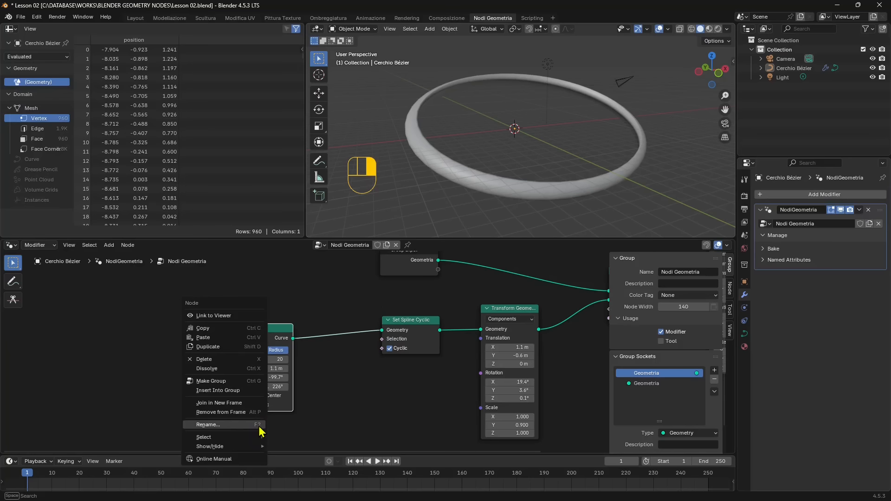
click(258, 426)
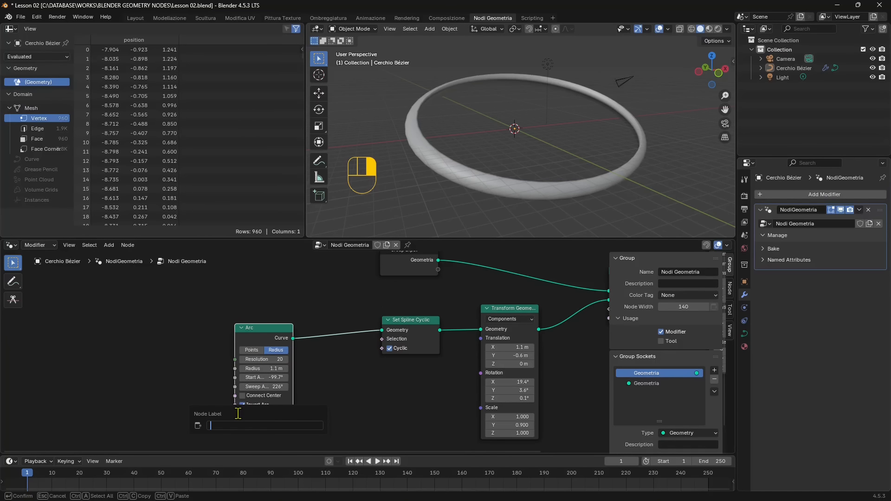
text(Bracelet Profile)
key(Return)
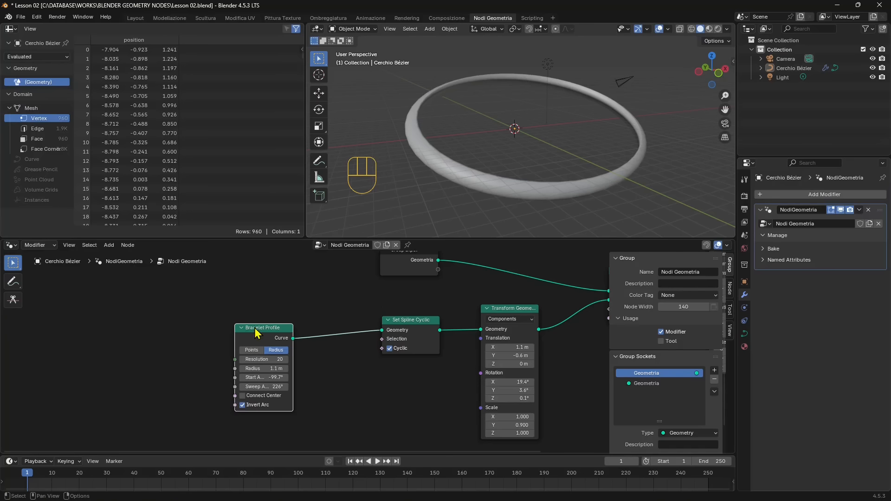
- Duplicate the Bracelet Profile node and place the copy beside the original, on the side away from Set Spline Cyclic
scroll(207, 365, down, 1)
scroll(378, 365, down, 3)
middle_drag(420, 309, 340, 306)
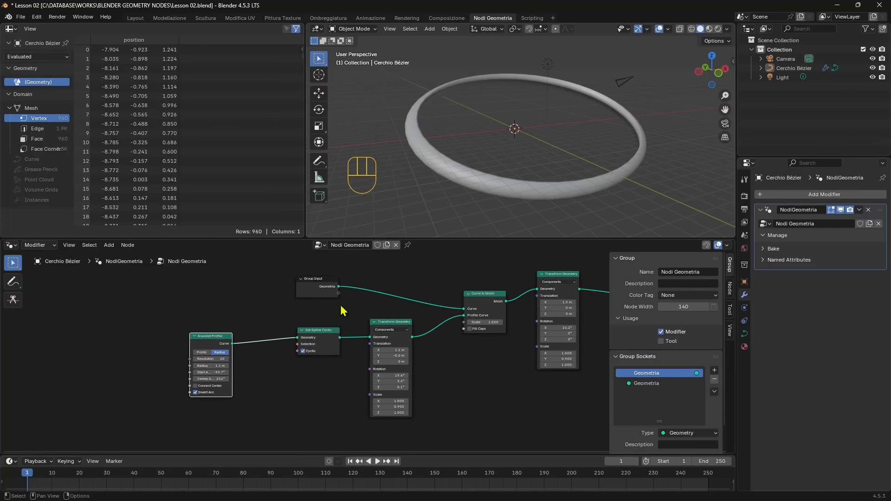
middle_drag(395, 327, 315, 346)
middle_drag(182, 380, 327, 358)
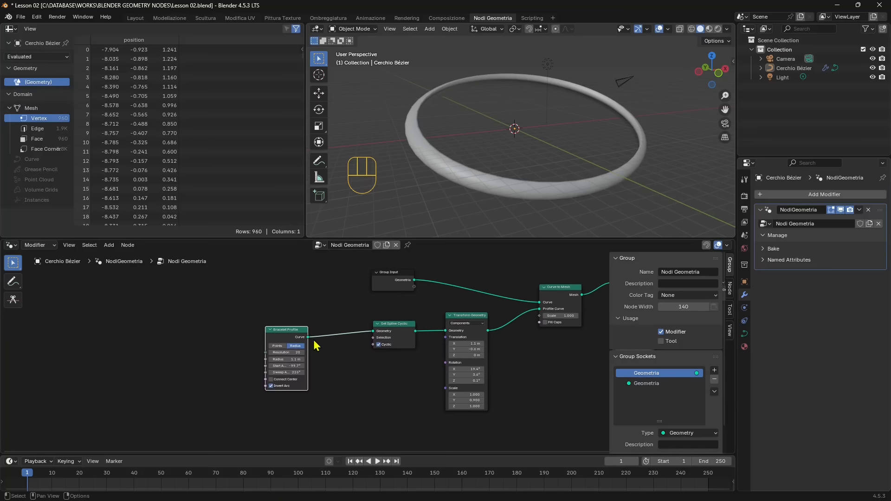
scroll(297, 341, up, 1)
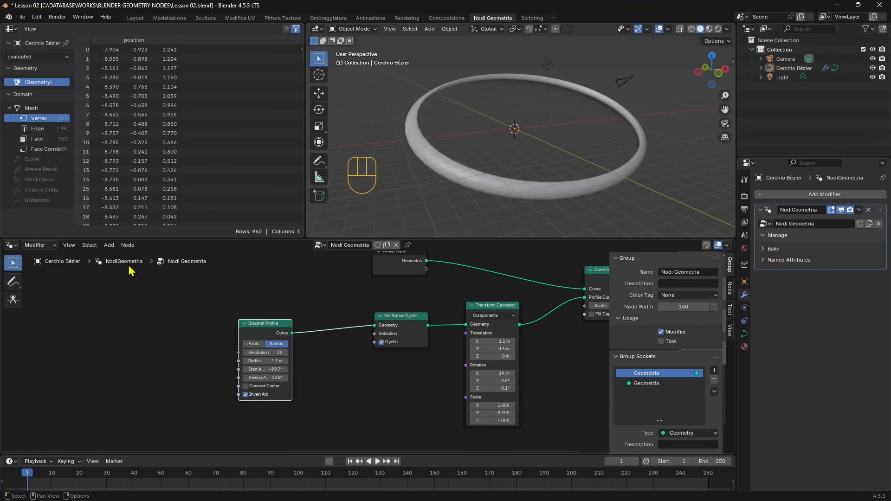
click(108, 245)
mouse_move(123, 256)
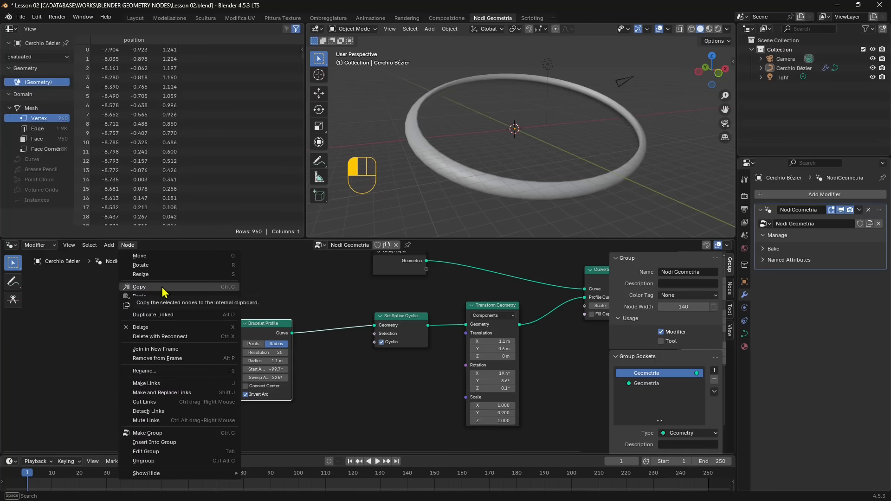
click(144, 305)
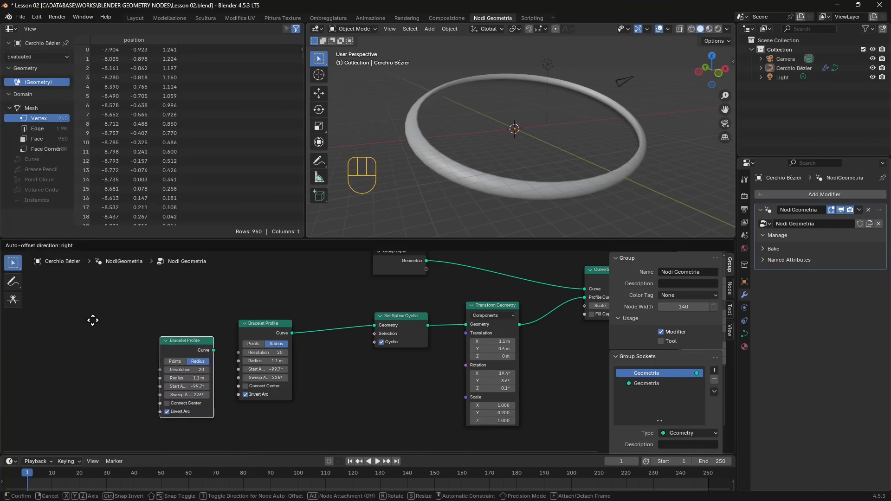
click(177, 336)
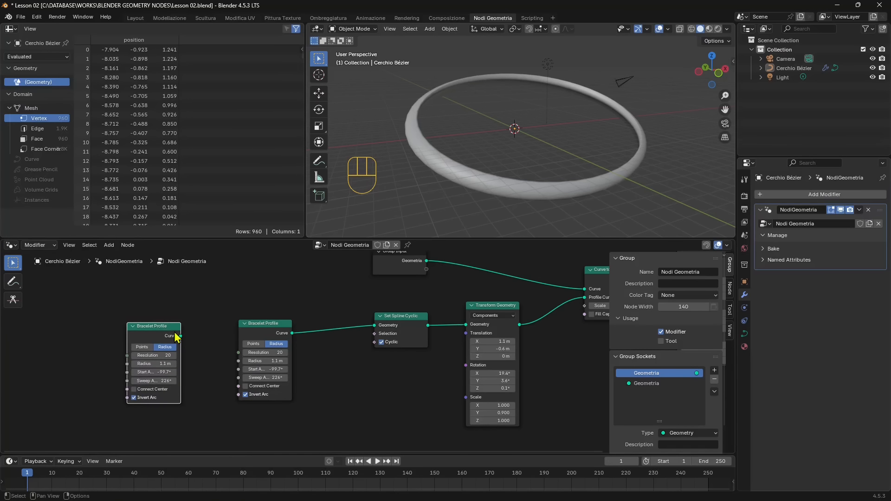
- Delete the duplicated Bracelet Profile node
click(127, 245)
scroll(164, 369, down, 2)
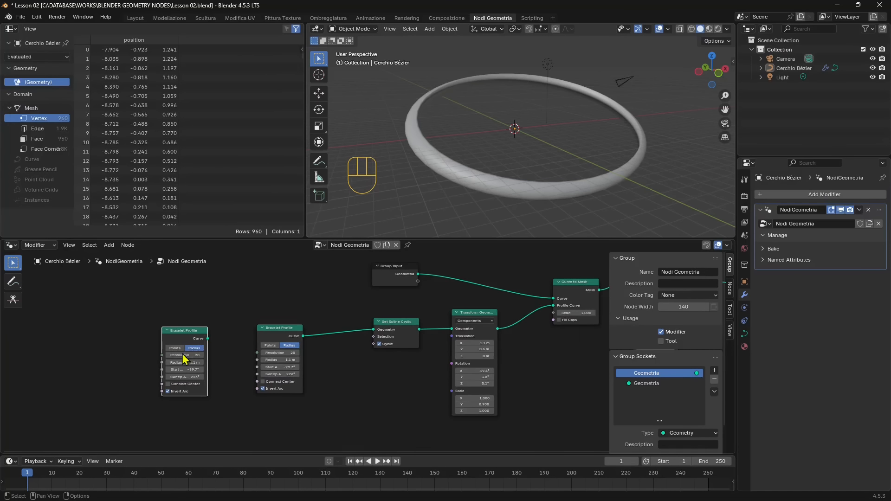
key(Delete)
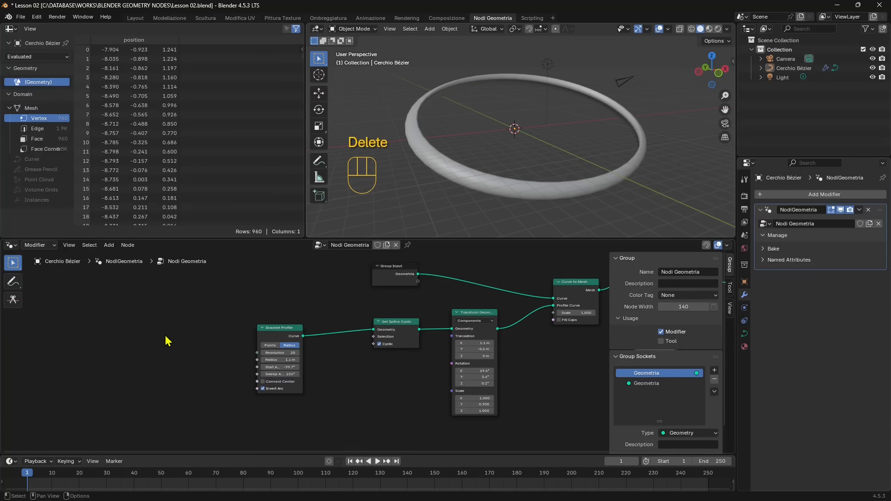
- Rearrange the Bracelet Profile, Set Spline Cyclic and first Transform Geometry nodes into a lower row beneath the Group Input link
scroll(167, 338, down, 3)
drag(297, 333, 275, 346)
drag(390, 328, 363, 345)
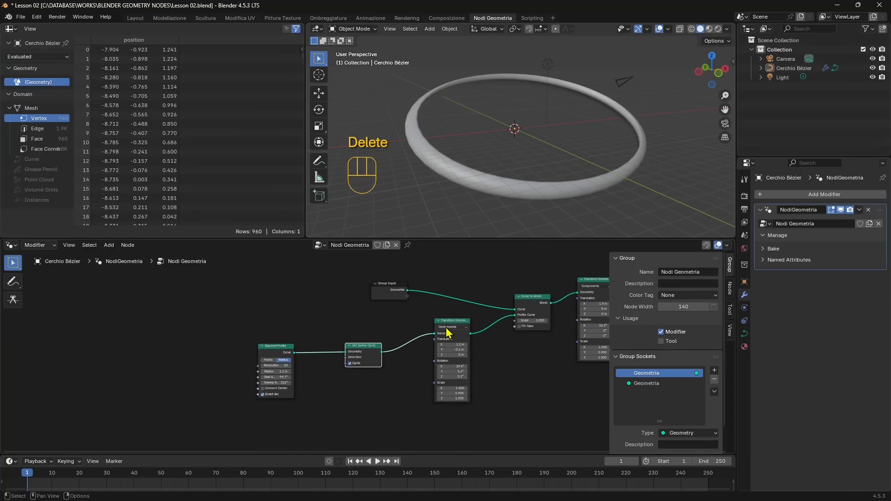
drag(450, 321, 353, 347)
click(371, 354)
scroll(206, 338, up, 1)
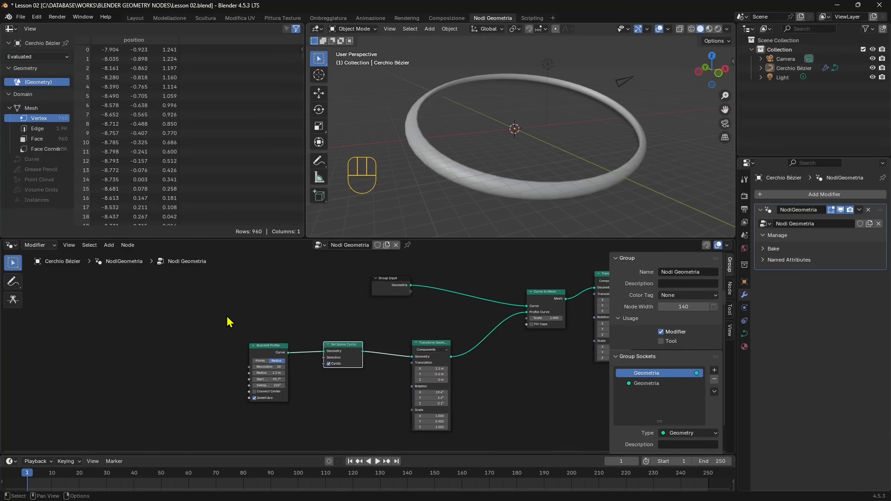
- Join the Bracelet Profile, Set Spline Cyclic and first Transform Geometry nodes in a new frame
drag(226, 313, 483, 440)
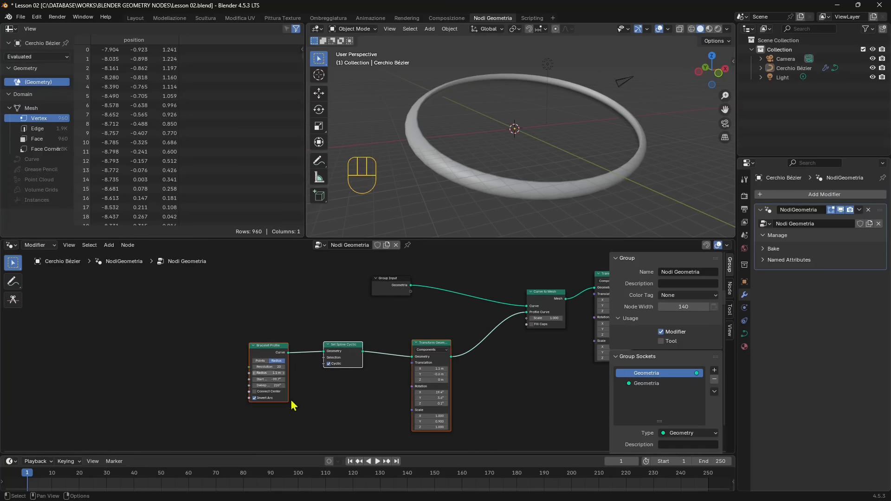
click(126, 246)
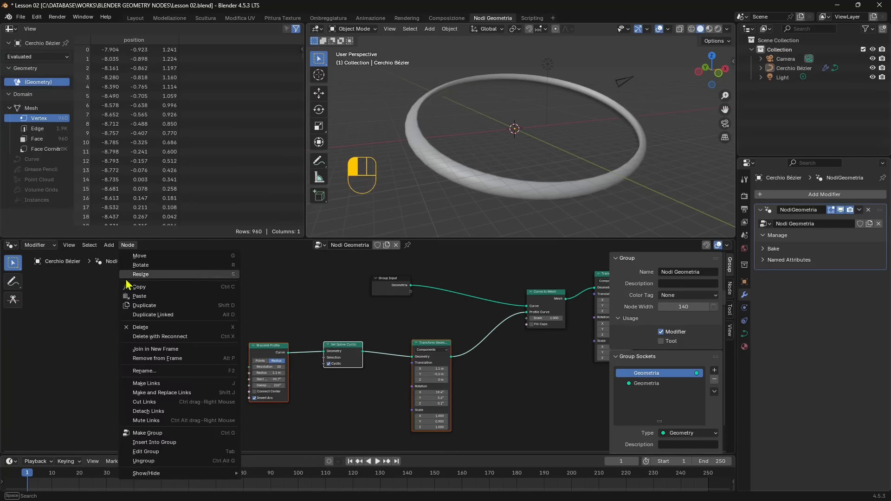
click(152, 351)
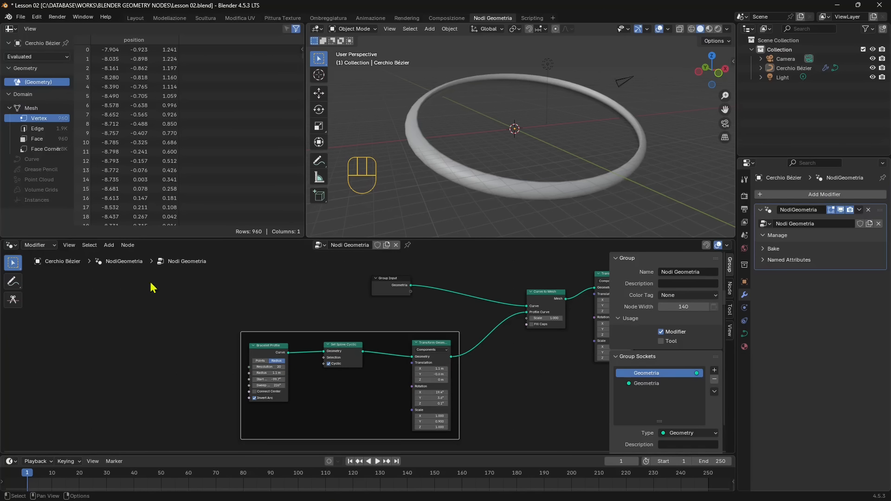
- Try to remove the Set Spline Cyclic node from the new frame
click(127, 246)
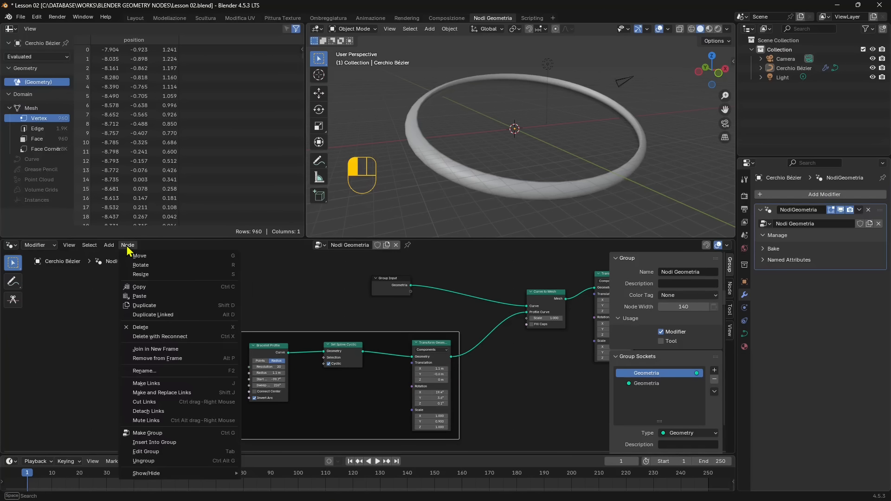
click(228, 358)
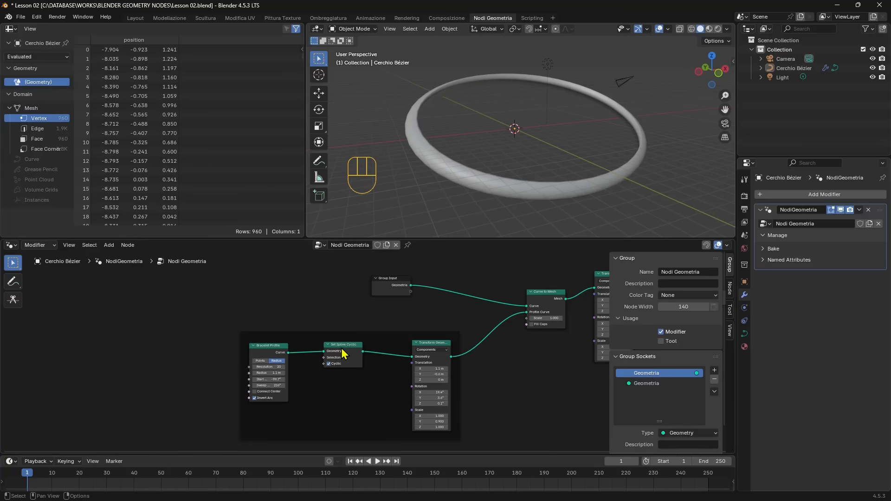
click(344, 354)
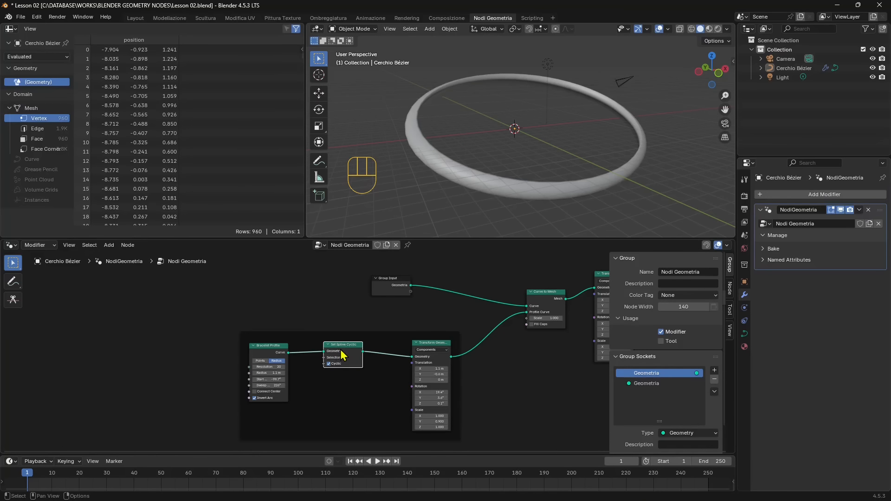
click(128, 245)
click(148, 363)
- Shift the frame with its three nodes slightly away from Curve to Mesh and label it "group profile"
drag(349, 352, 327, 327)
right_click(320, 330)
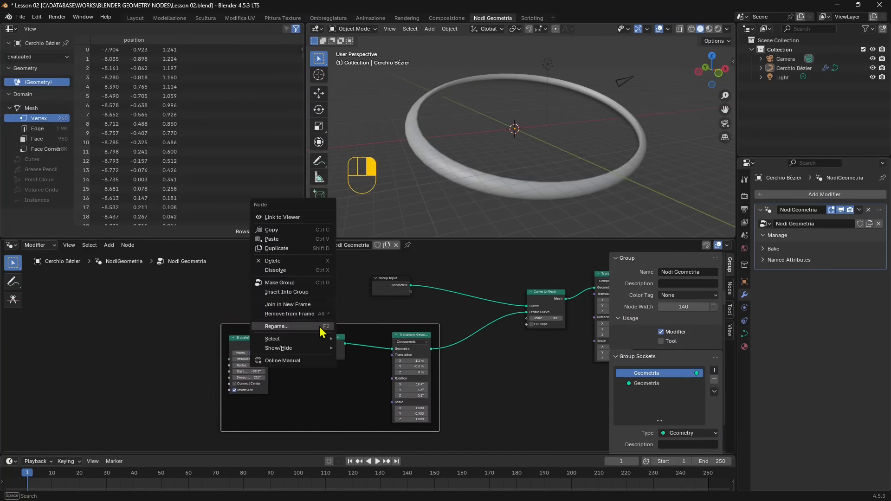
click(321, 326)
text(Group profile)
key(Return)
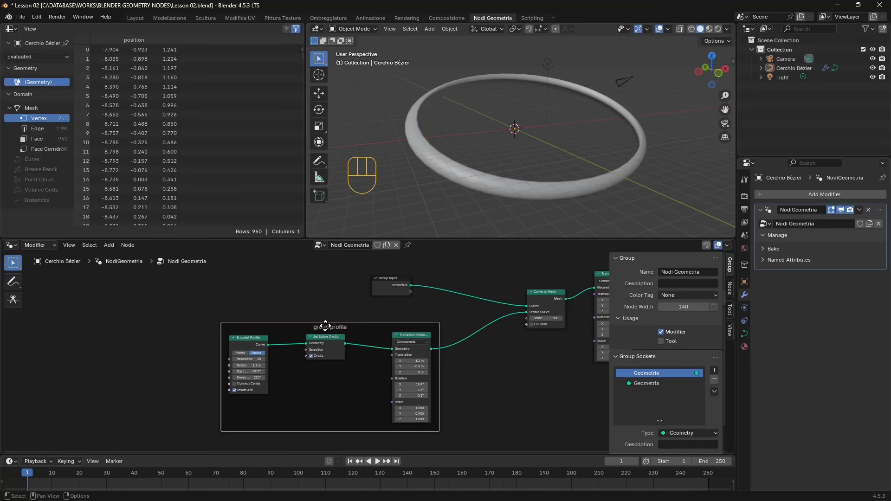
drag(328, 328, 323, 326)
scroll(371, 343, down, 1)
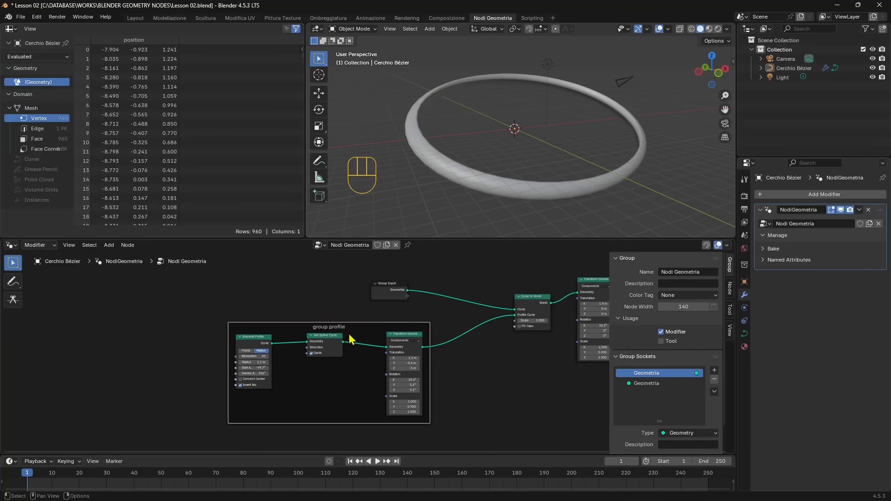
click(204, 267)
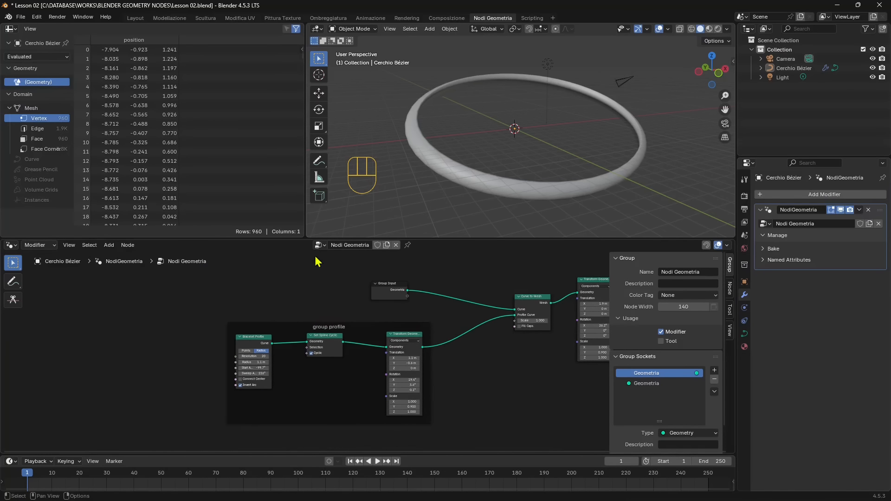
- Move the "group profile" frame, the Curve to Mesh node and the second Transform Geometry node down into one row
click(126, 246)
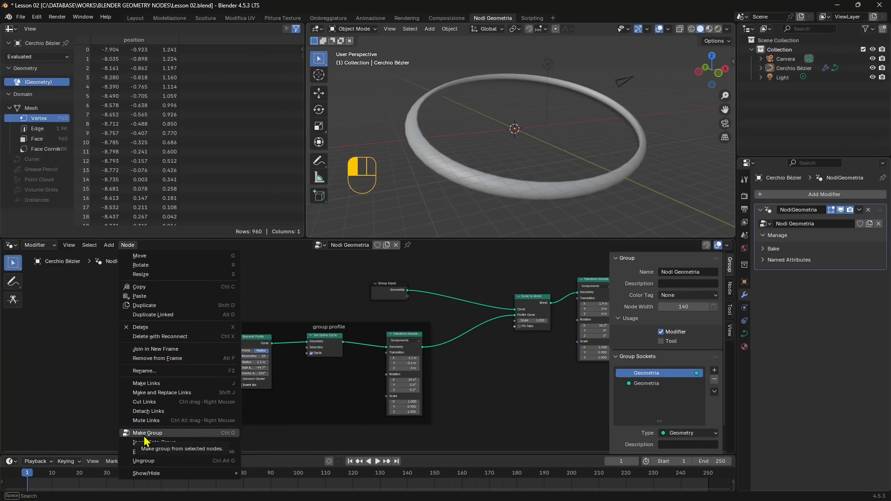
drag(333, 322, 375, 371)
drag(533, 296, 524, 369)
drag(594, 280, 596, 366)
- Combine the Curve to Mesh node and the second Transform Geometry node into a node group
middle_drag(562, 343, 344, 297)
click(344, 297)
drag(423, 291, 276, 404)
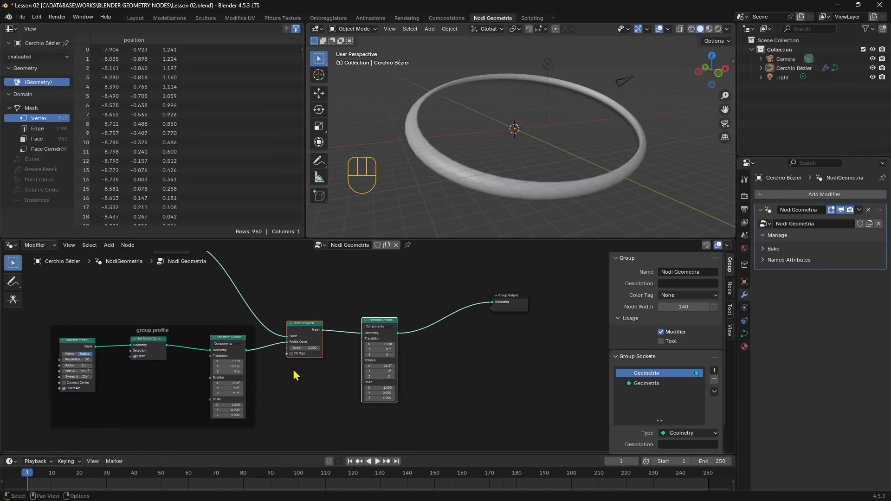
right_click(318, 332)
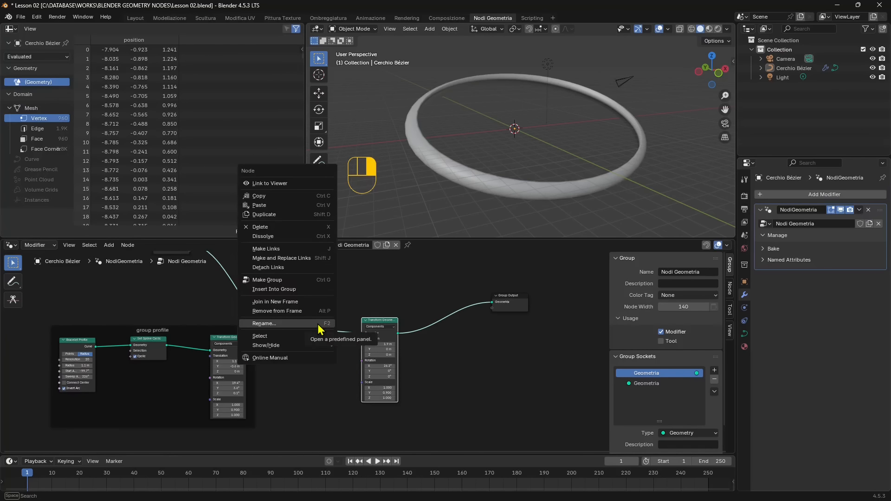
click(315, 281)
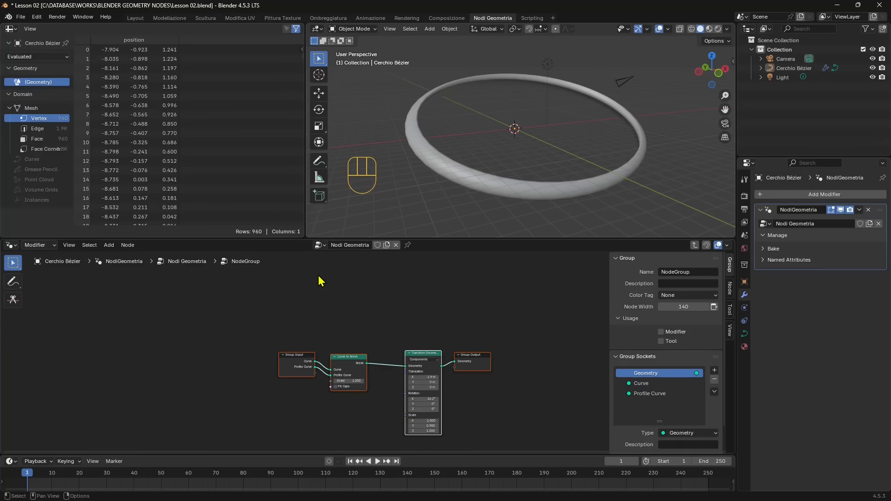
- Look over the new group's contents and return to the parent node tree without renaming the group
double_click(246, 263)
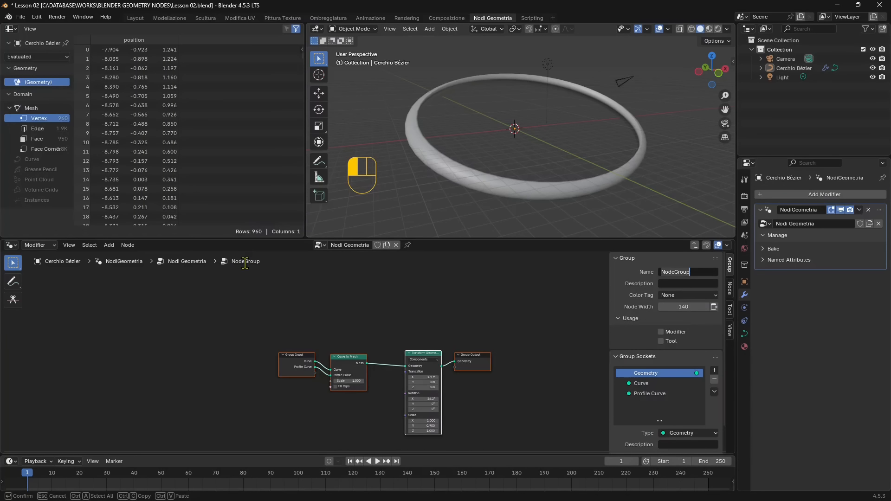
click(355, 329)
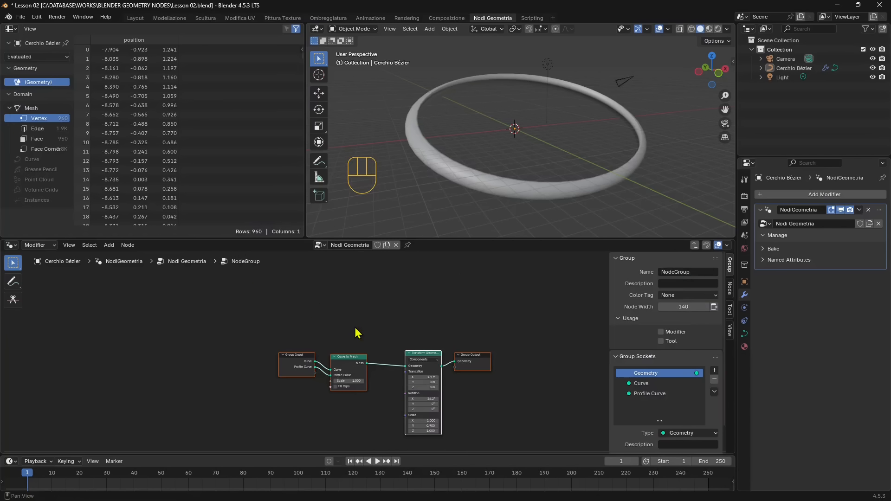
middle_drag(368, 359, 356, 361)
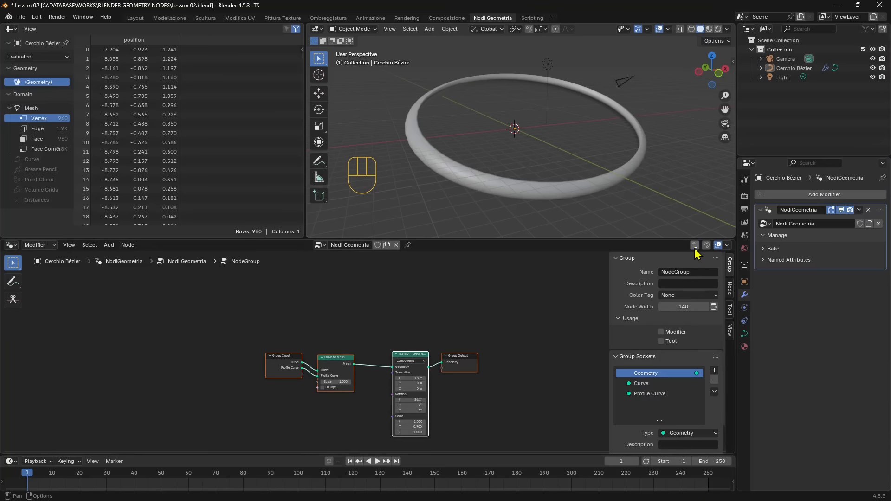
click(695, 245)
scroll(461, 389, down, 2)
scroll(352, 332, up, 3)
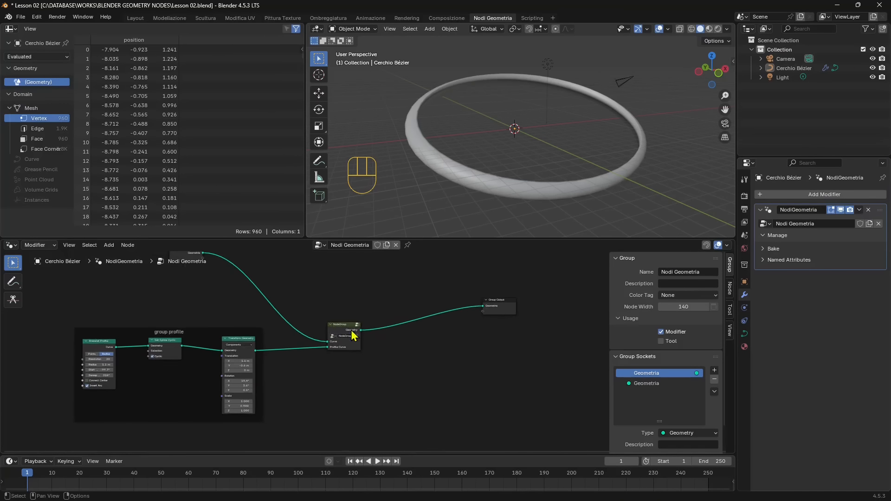
- Reposition and widen the new group node, and rename it "Group 1"
drag(342, 315, 393, 300)
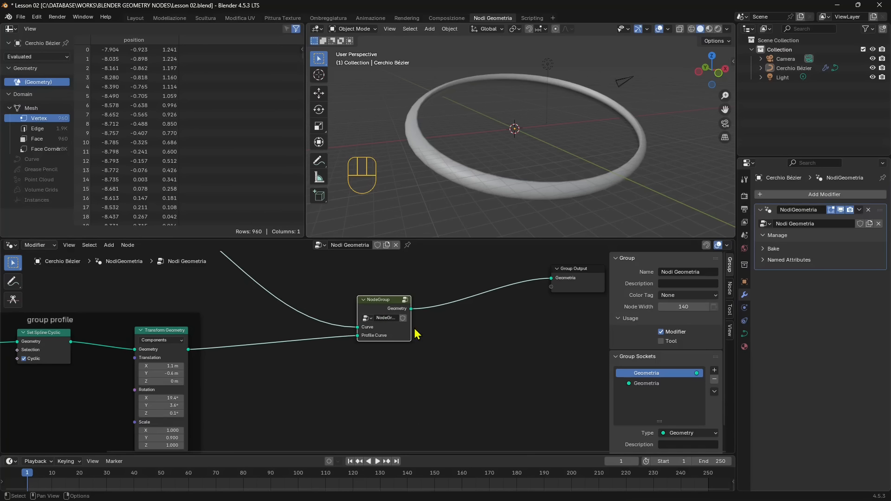
drag(410, 327, 457, 330)
click(400, 318)
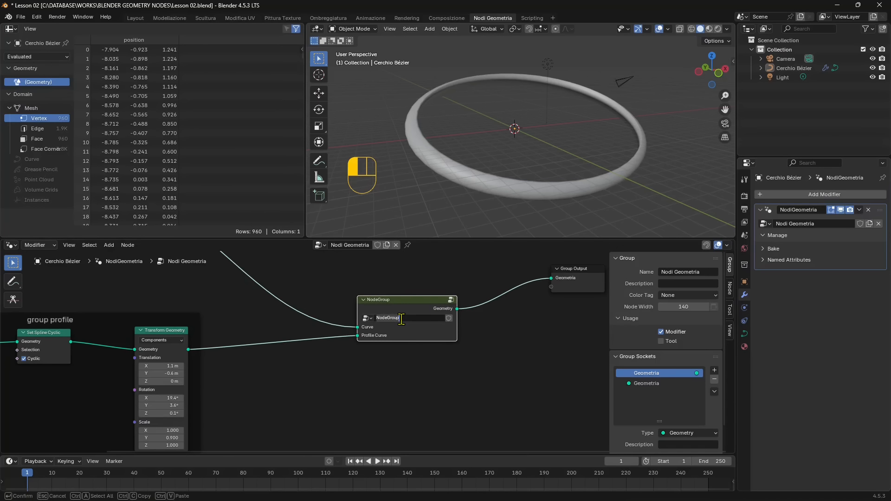
text(Group 1)
drag(382, 302, 380, 306)
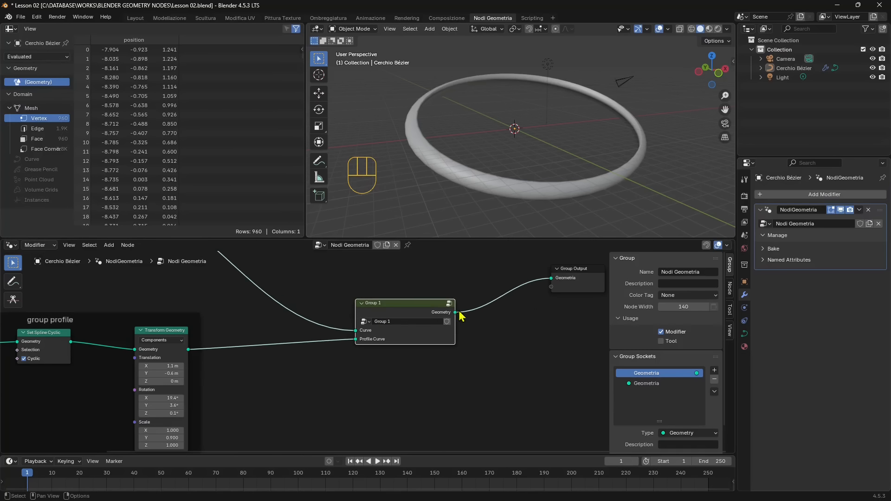
- Enter Group 1 to examine its nodes and return to the parent node tree
click(450, 304)
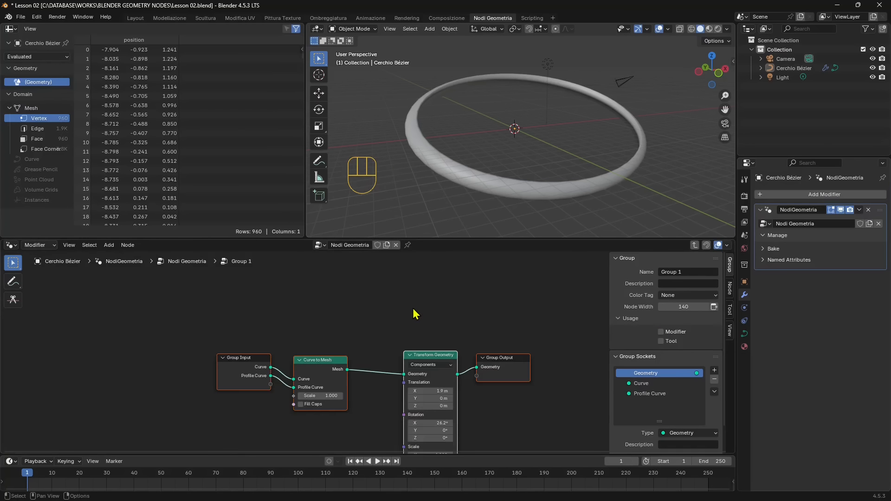
drag(411, 379, 397, 324)
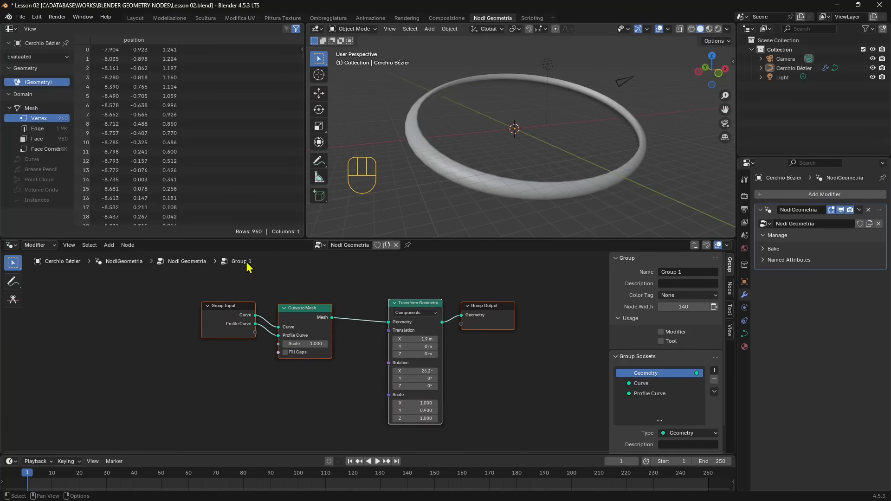
click(694, 244)
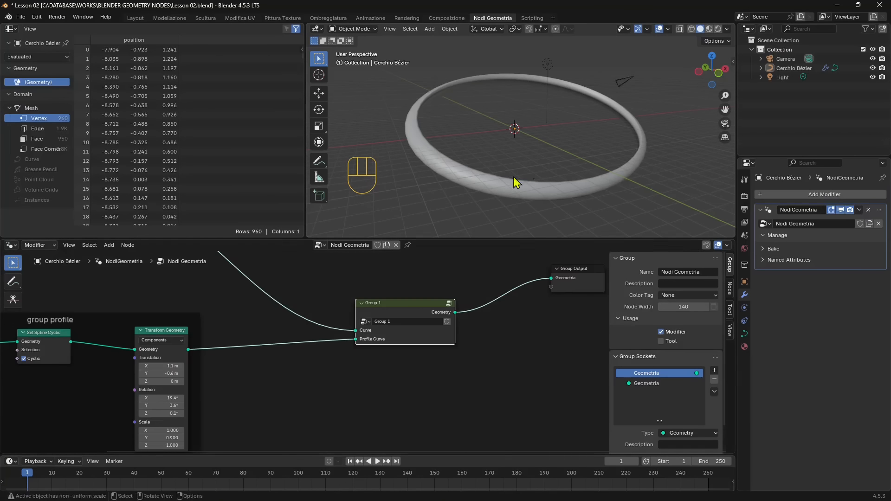
scroll(403, 358, down, 6)
middle_drag(300, 341, 361, 358)
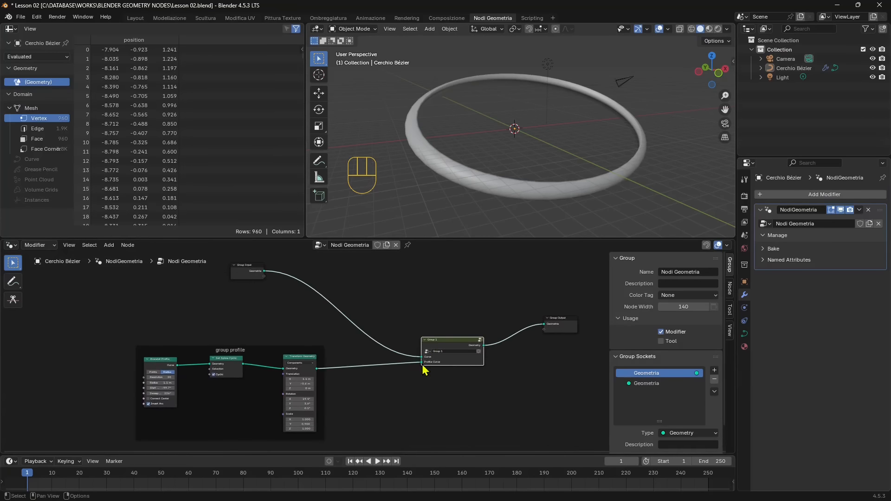
scroll(420, 370, down, 2)
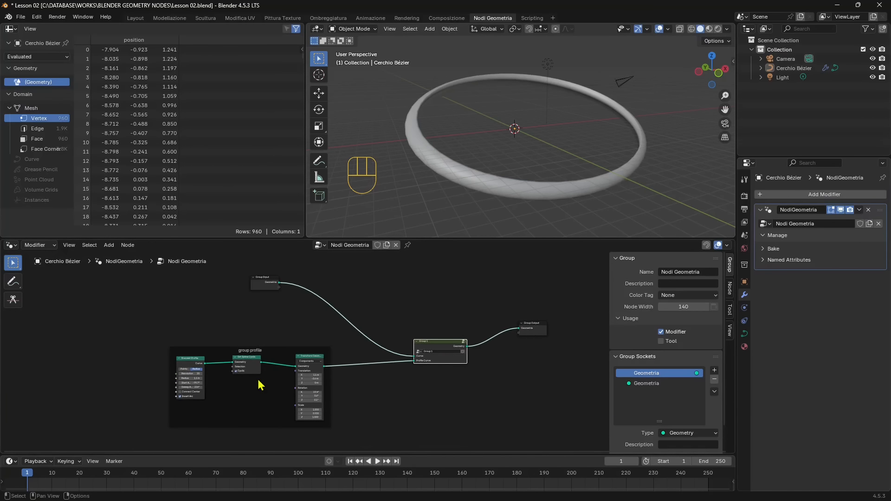
- Shift the Group 1 node slightly and try the Insert Into Group command on it
scroll(378, 387, up, 1)
middle_drag(239, 356, 233, 364)
drag(427, 348, 418, 360)
middle_drag(303, 379, 282, 357)
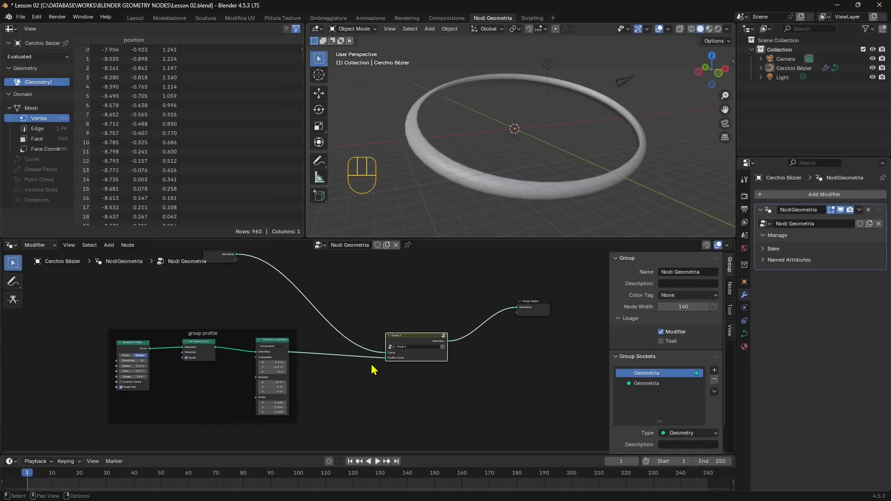
right_click(404, 342)
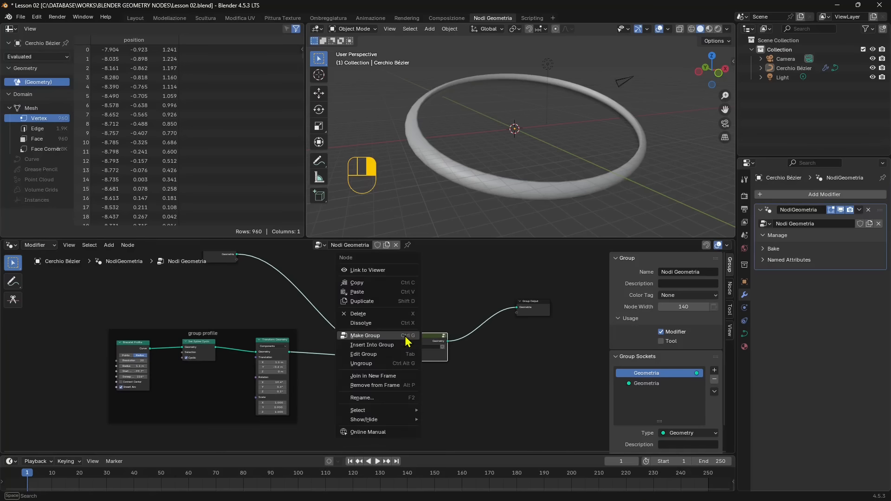
click(365, 346)
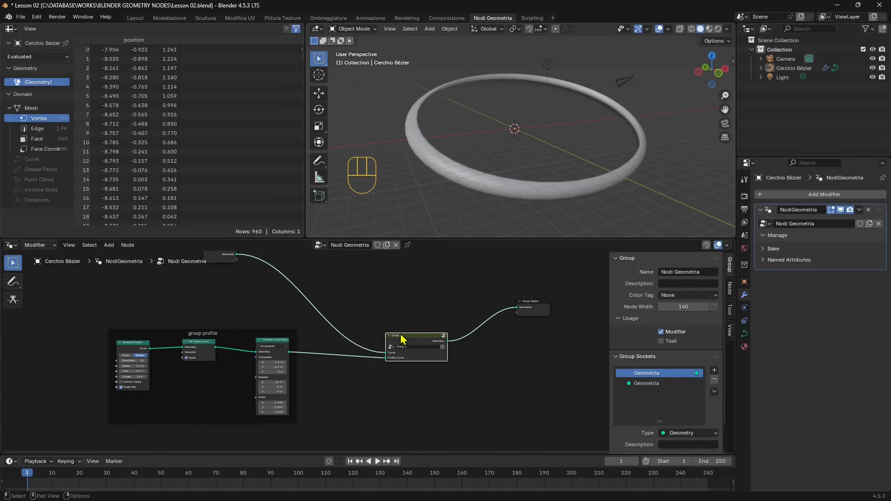
- Open Group 1 with Edit Group and go back up to the parent node tree
right_click(407, 339)
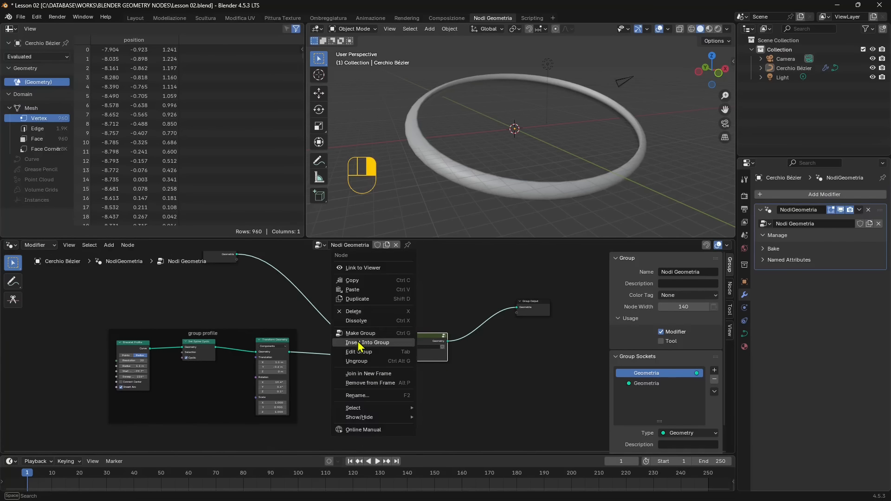
click(384, 353)
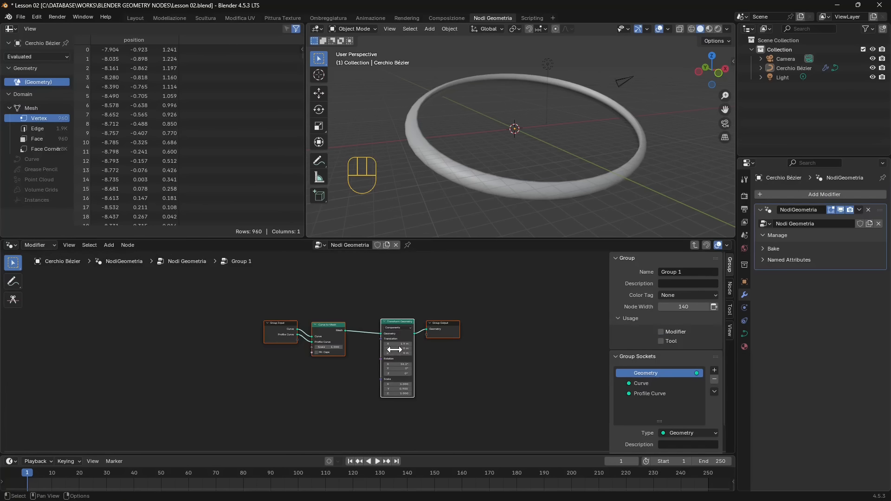
click(694, 248)
- Ungroup the Group 1 node and undo the ungrouping
right_click(443, 338)
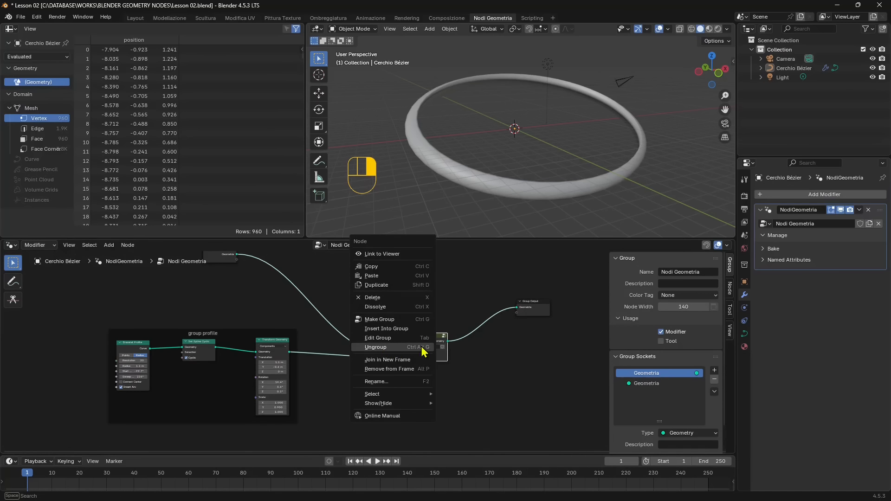
click(423, 348)
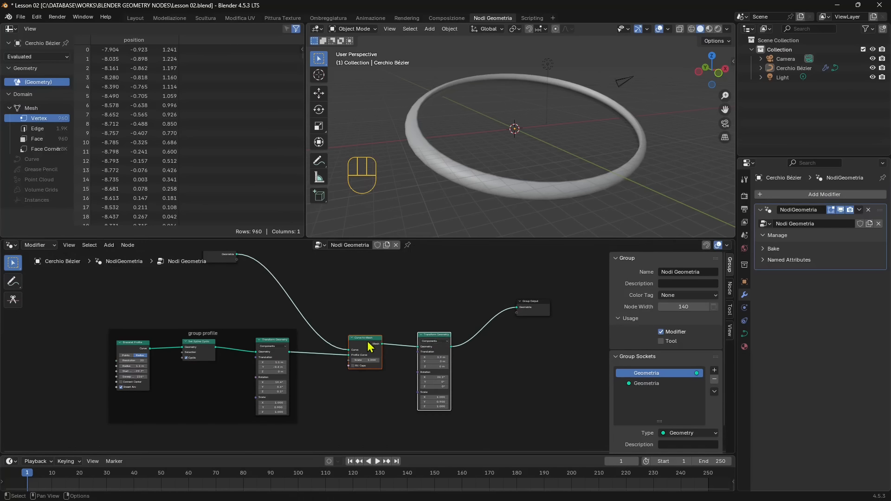
key(ctrl+z)
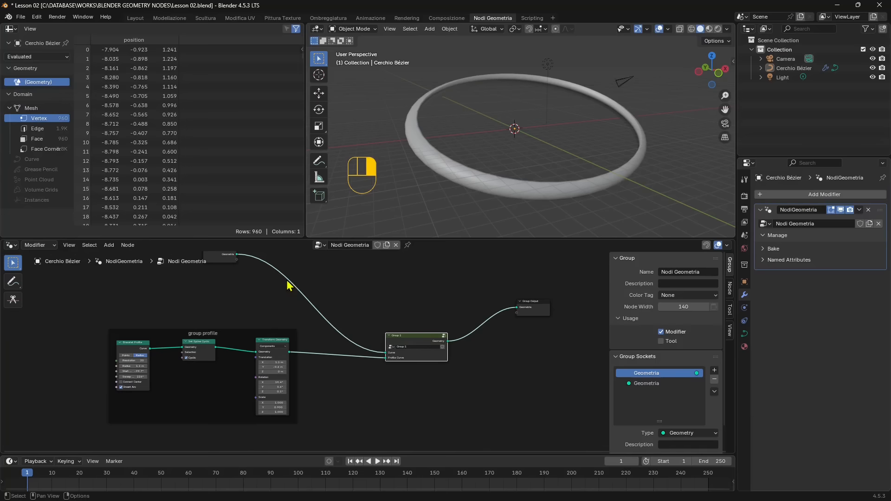
- Move the Group Input node closer to Group 1 and lower the Group 1 node slightly
click(159, 279)
scroll(368, 367, down, 5)
middle_drag(347, 381, 362, 391)
drag(290, 303, 307, 319)
drag(415, 363, 413, 371)
click(414, 371)
scroll(519, 336, up, 1)
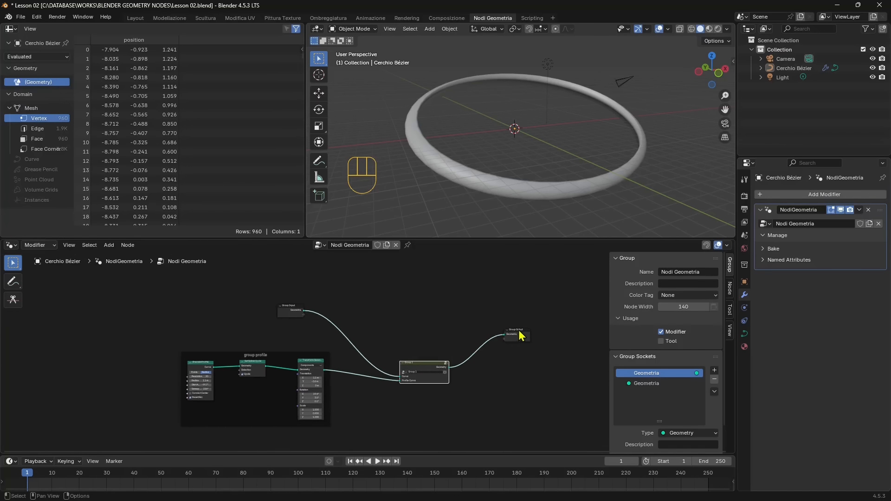
scroll(471, 364, up, 1)
middle_drag(272, 335, 271, 318)
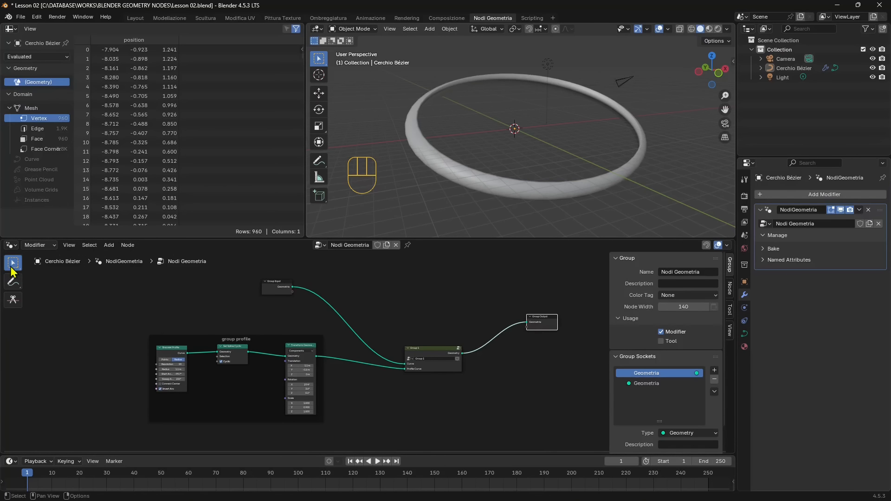
- Try a different selection tool variant around the Group Input node and return to box selection with nothing selected
mouse_move(13, 269)
mouse_down()
mouse_move(75, 270)
mouse_move(78, 290)
mouse_move(70, 277)
mouse_move(72, 285)
mouse_move(18, 266)
mouse_move(61, 302)
mouse_up()
mouse_move(215, 304)
mouse_down()
mouse_move(136, 364)
mouse_move(315, 325)
mouse_up()
mouse_move(14, 263)
mouse_down()
mouse_move(72, 331)
mouse_move(72, 285)
mouse_up()
click(231, 305)
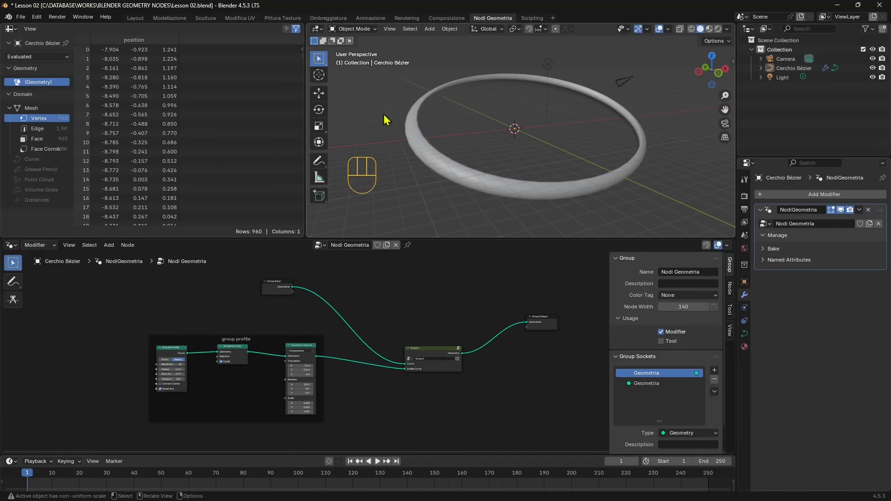
- Annotate the node editor freehand with a scribble above the frame, two arrow-like marks beside it and a loop around Group Input
middle_drag(318, 347, 309, 351)
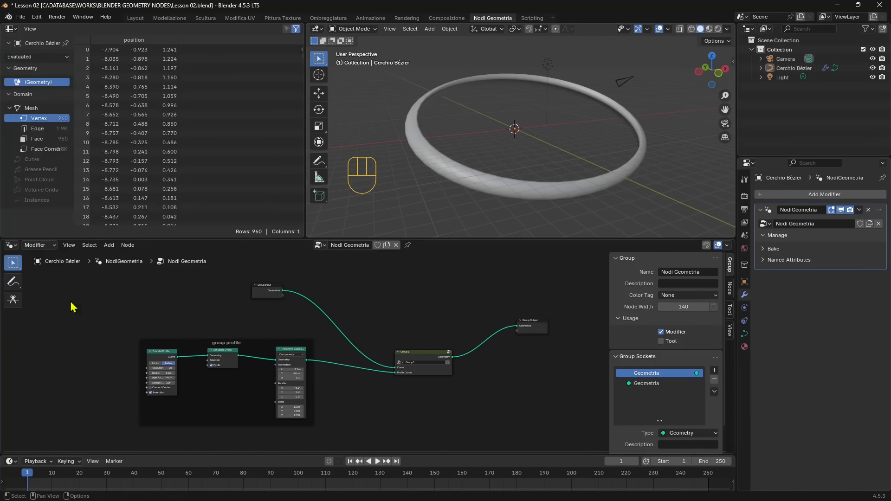
click(14, 281)
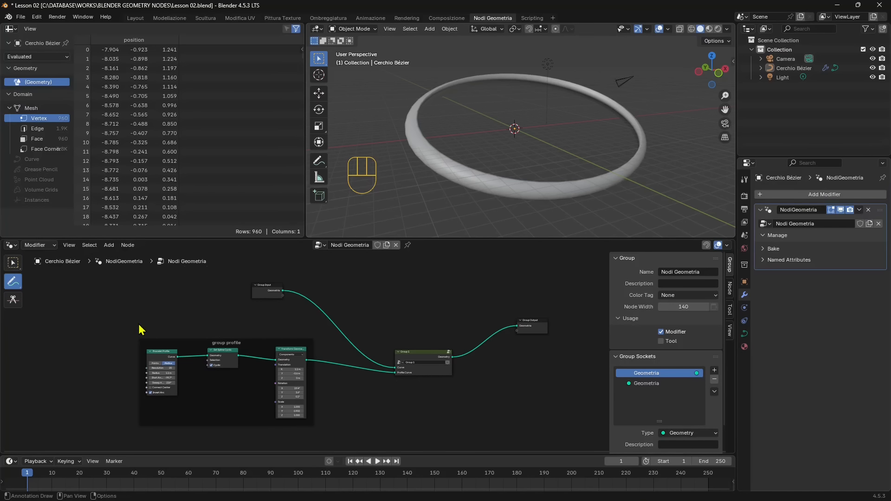
mouse_move(138, 300)
mouse_down()
mouse_move(152, 318)
mouse_move(187, 310)
mouse_up()
drag(128, 339, 124, 360)
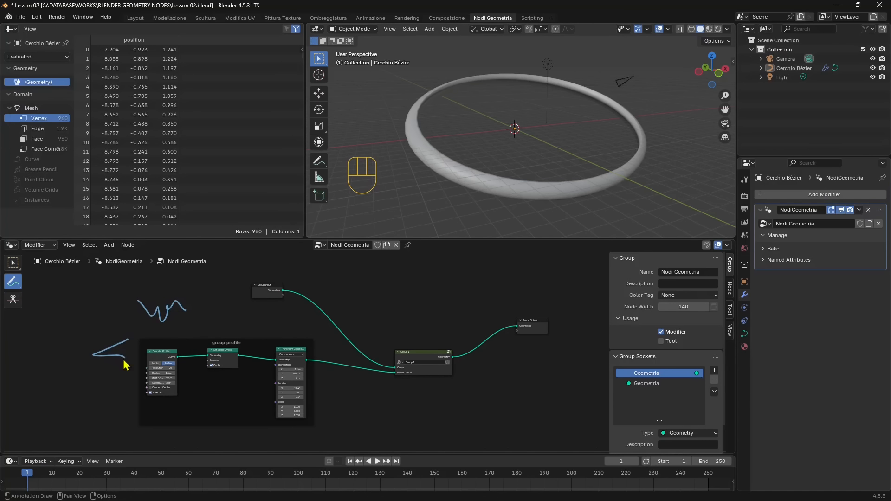
mouse_move(74, 373)
mouse_down()
mouse_move(122, 375)
mouse_move(96, 386)
mouse_up()
drag(270, 269, 274, 297)
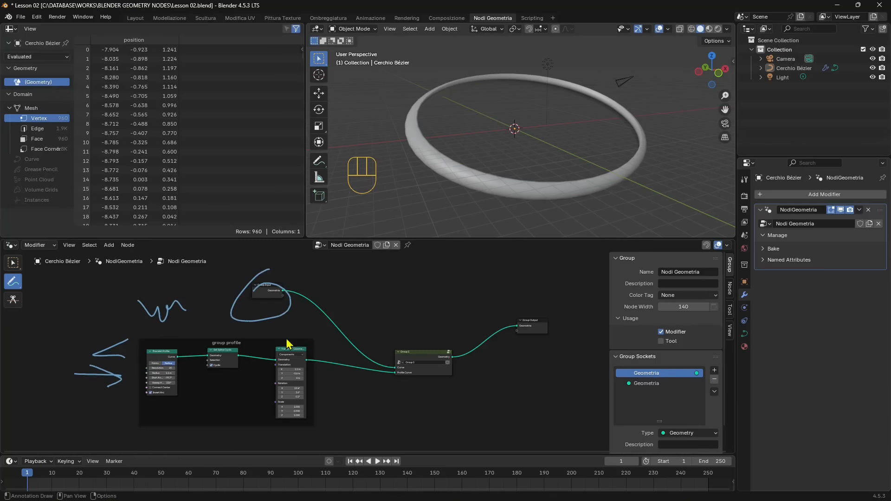
middle_drag(328, 355, 321, 358)
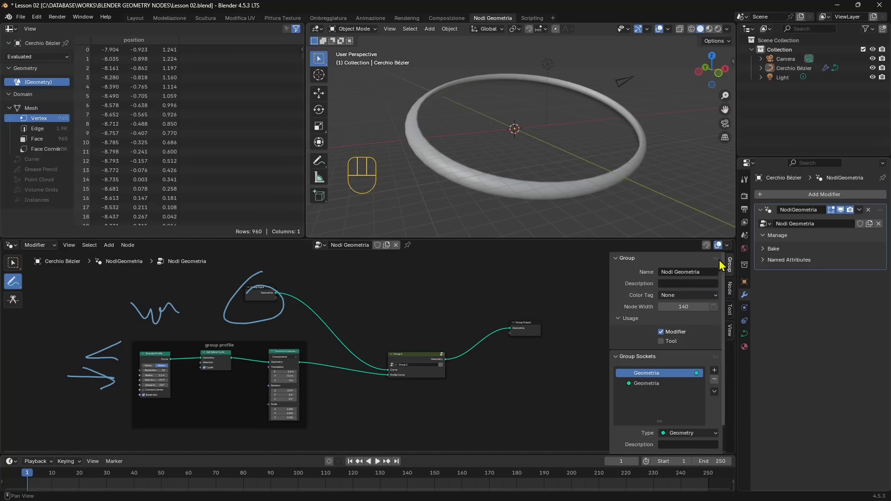
- Rename the node tree "Nodes Lesson 03"
click(693, 273)
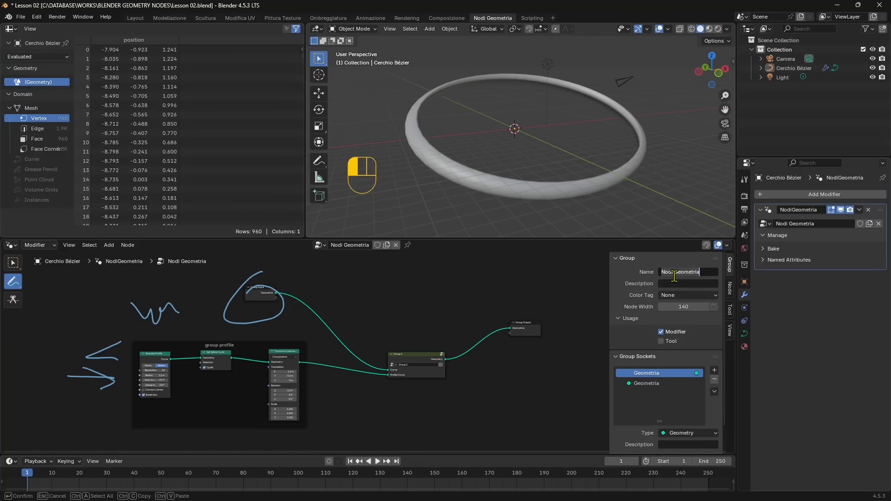
text(Nodes Lesson 03)
key(Return)
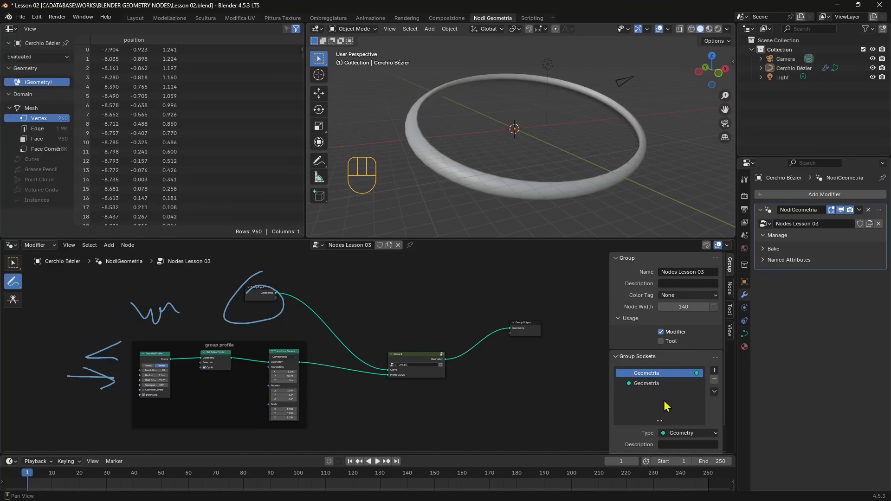
scroll(666, 407, down, 1)
scroll(676, 370, down, 1)
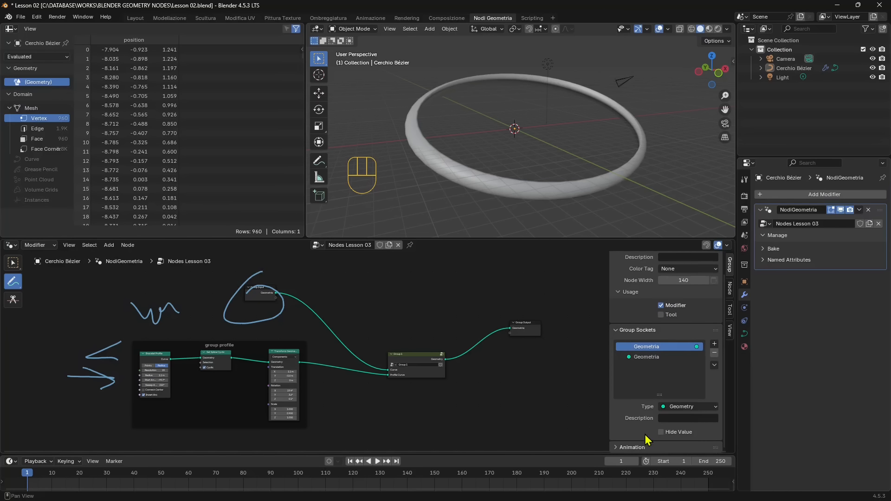
- Examine the sidebar's Group, Node and Tool settings, checking the node properties of Transform Geometry, Group 1 and Set Spline Cyclic
click(652, 447)
scroll(658, 431, down, 1)
scroll(680, 320, up, 2)
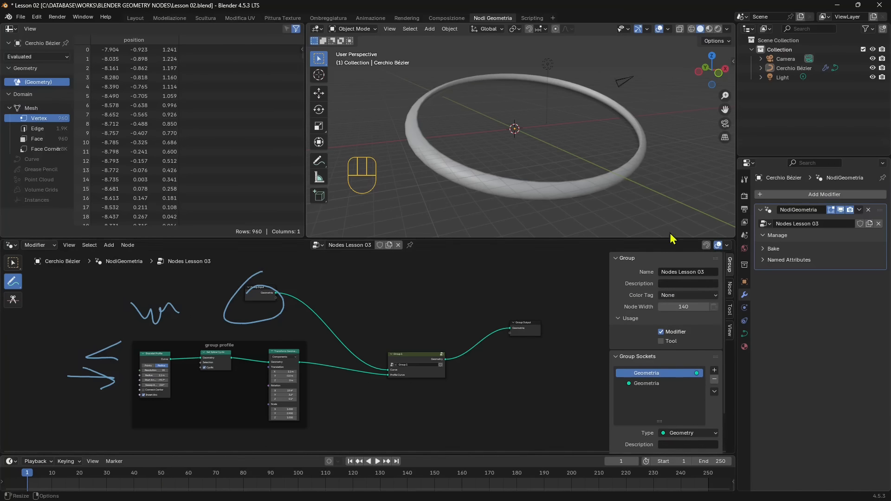
click(731, 288)
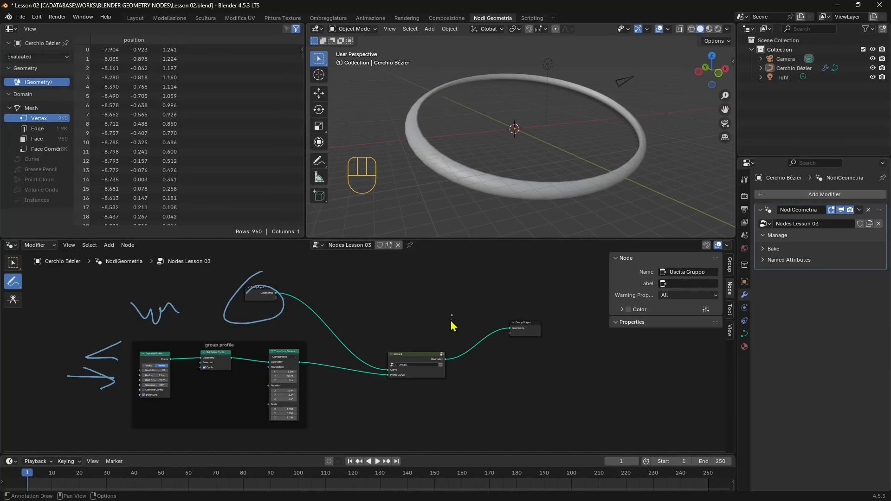
key(w)
click(292, 357)
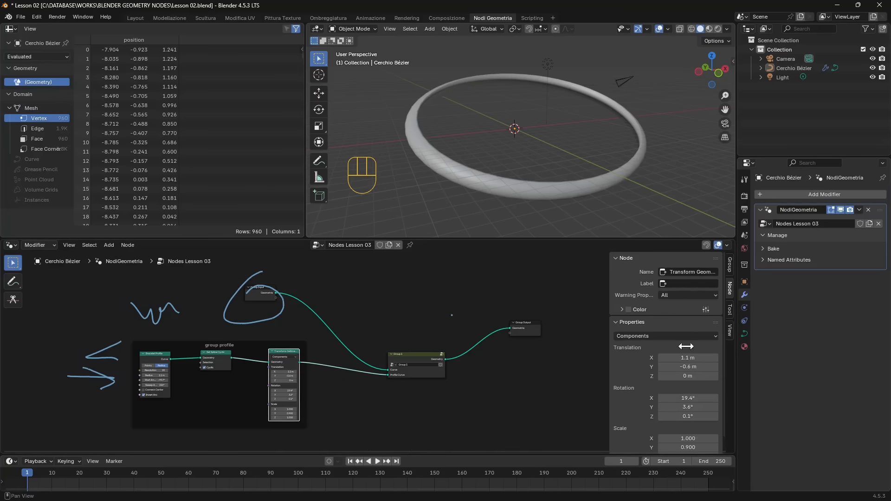
scroll(686, 389, down, 1)
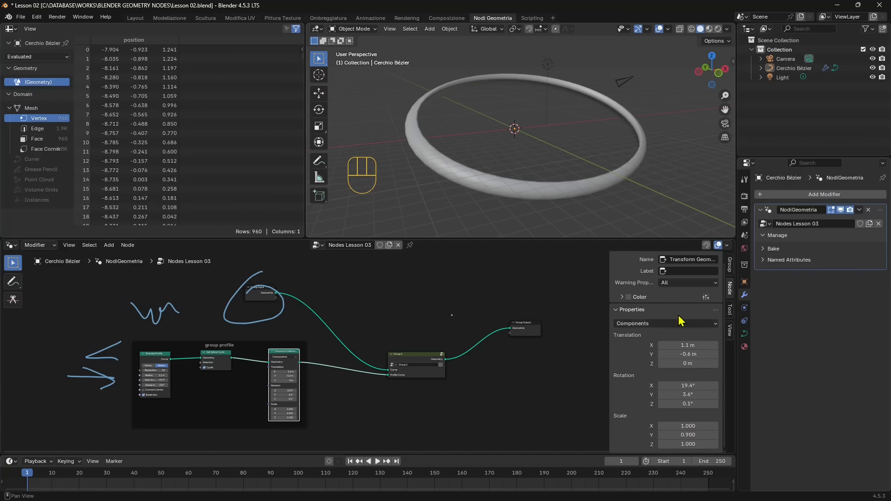
click(425, 360)
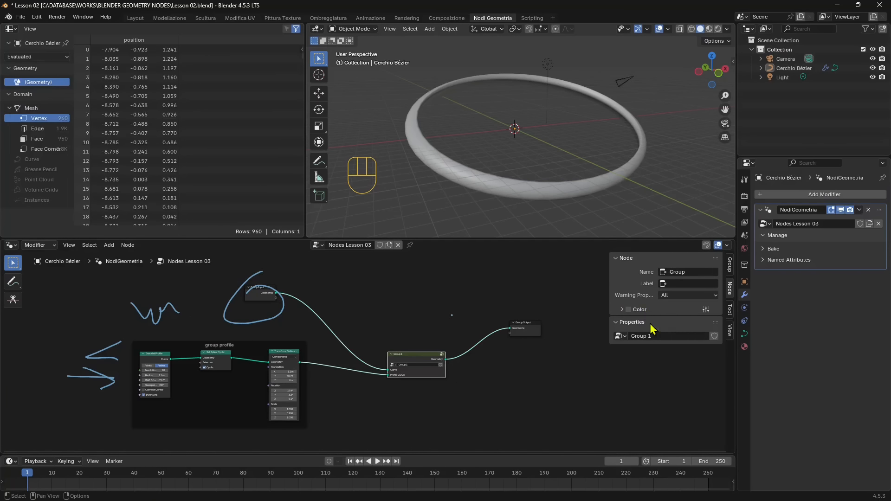
click(220, 359)
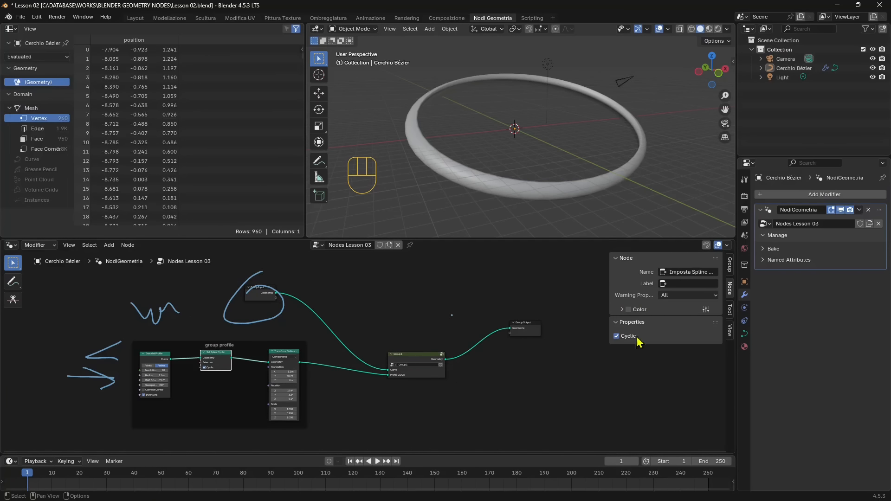
click(730, 317)
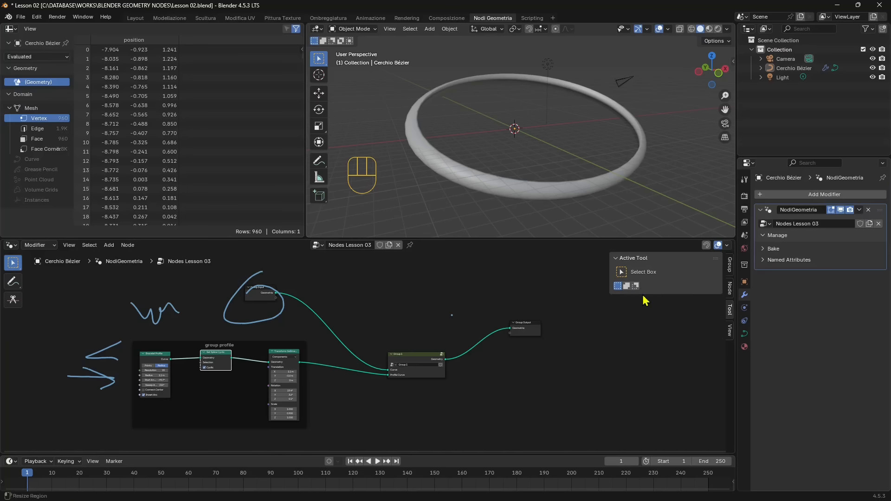
- Recolor the Note annotation layer red, toggle its visibility off and on, and set its opacity to 0.553 and thickness to 5 px
click(732, 334)
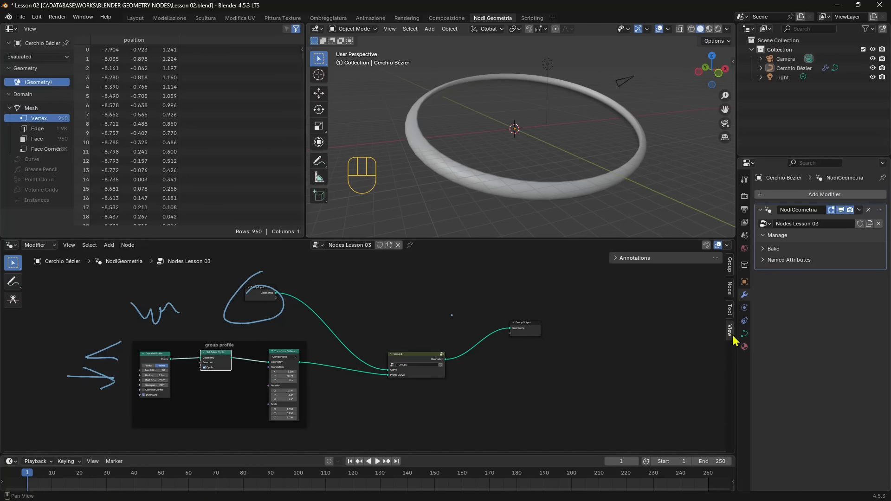
click(620, 259)
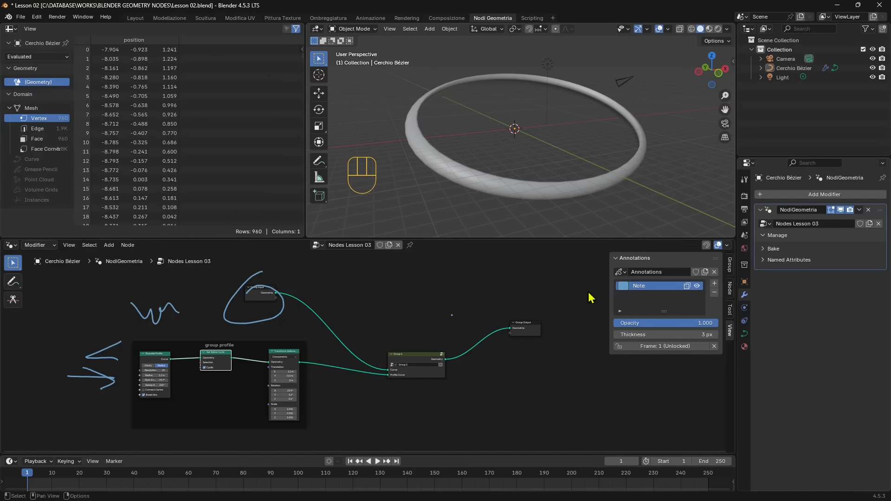
click(623, 286)
drag(670, 187, 663, 210)
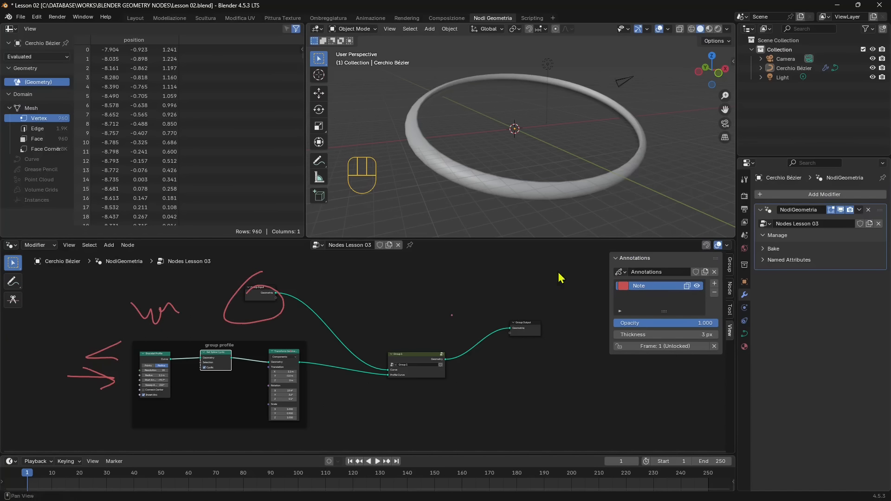
click(696, 286)
click(696, 286)
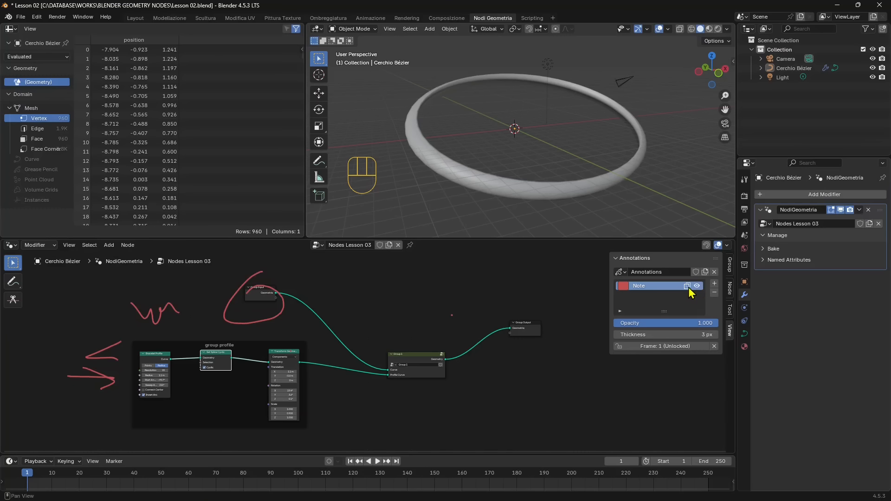
drag(625, 324, 578, 324)
drag(659, 334, 668, 334)
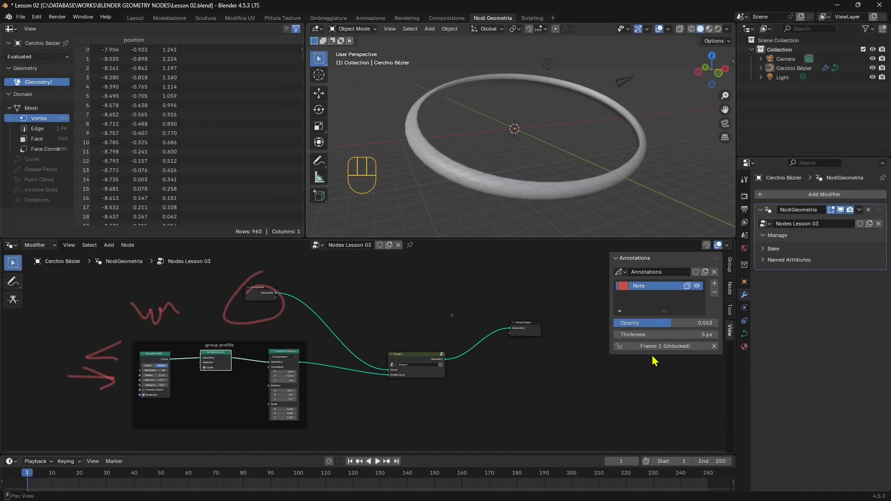
- Remove the Note annotation layer and undo the removal
click(714, 293)
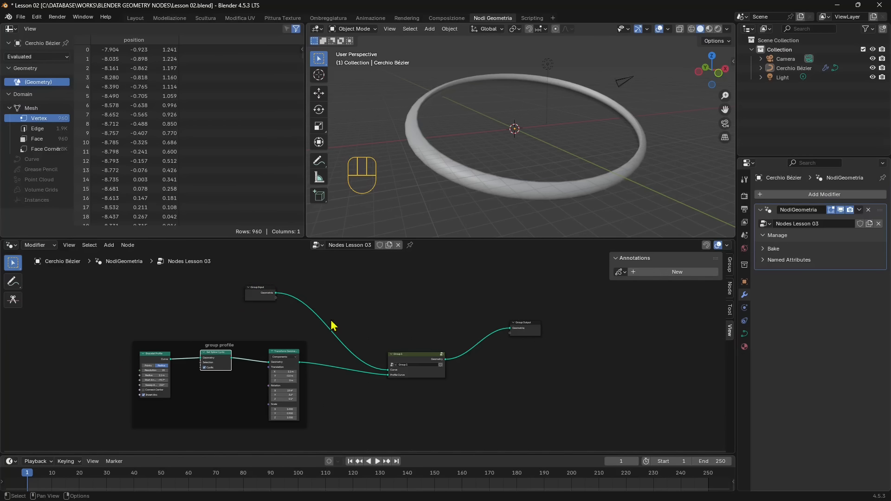
key(ctrl+z)
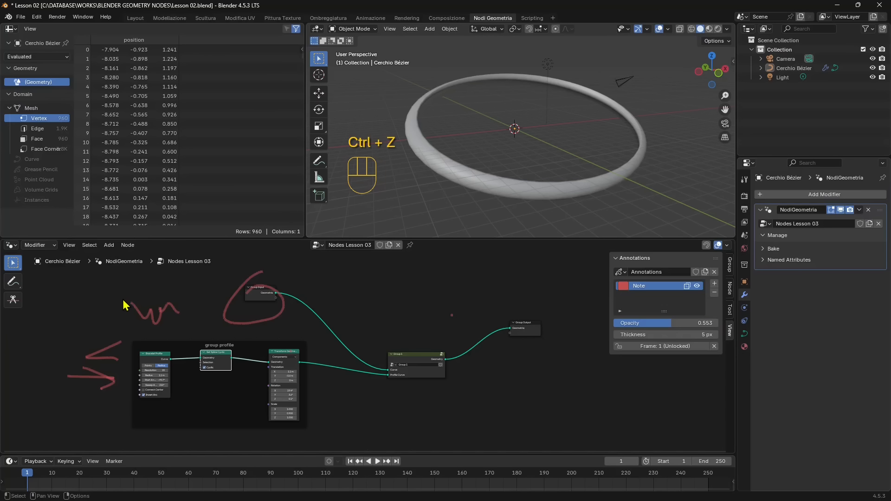
- Erase the freehand marks around the frame and the Group Input node with the Annotate Eraser
drag(13, 281, 41, 287)
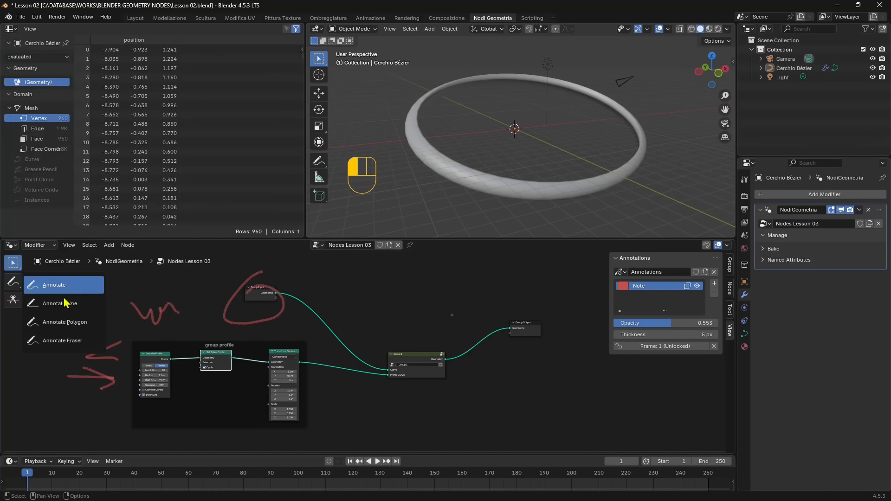
click(65, 340)
mouse_move(176, 306)
mouse_down()
mouse_move(135, 309)
mouse_move(123, 358)
mouse_move(84, 382)
mouse_move(265, 284)
mouse_move(252, 292)
mouse_move(283, 299)
mouse_move(236, 313)
mouse_up()
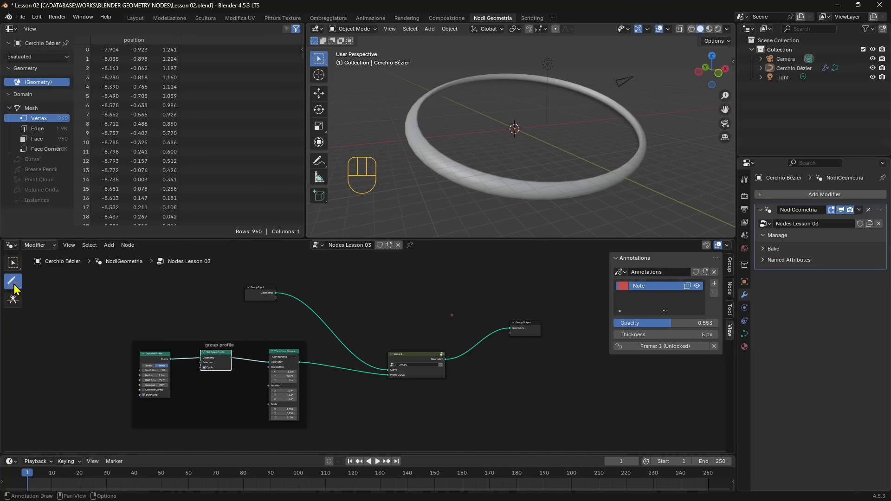
- Try the link-cutting tool on both of Group 1's input links and its output link, and undo the cuts
click(14, 302)
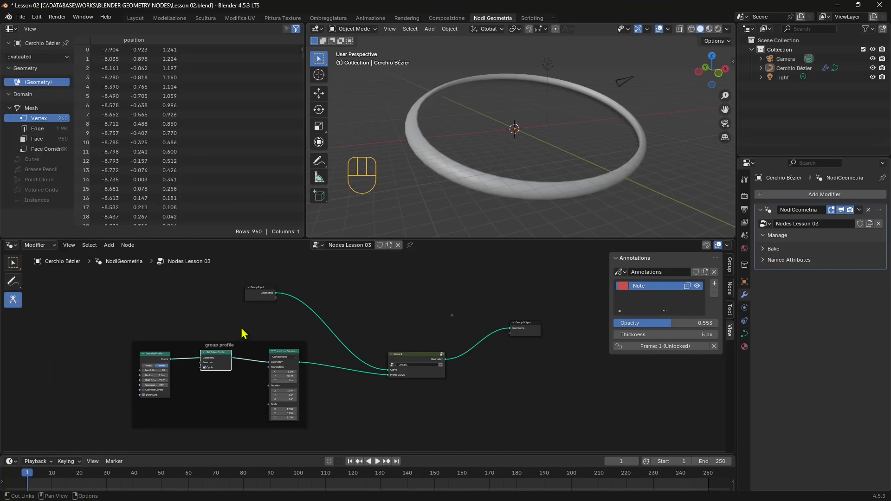
drag(298, 320, 345, 301)
drag(471, 324, 455, 369)
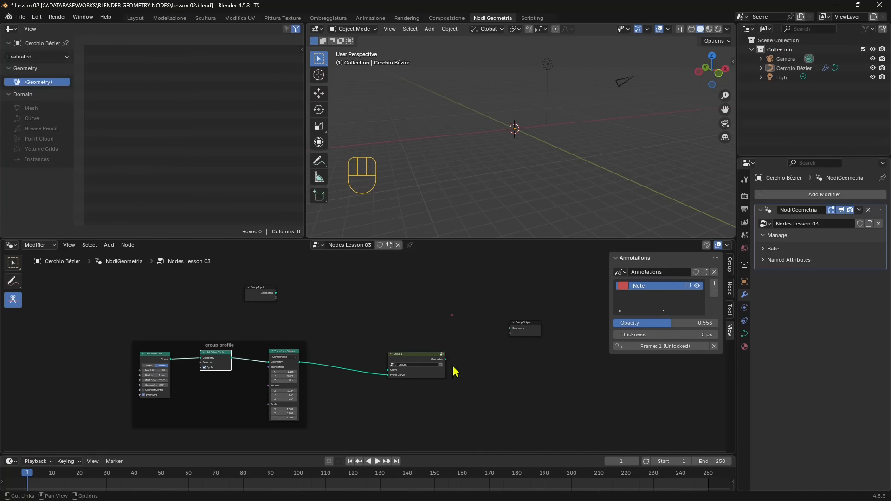
drag(362, 369, 374, 332)
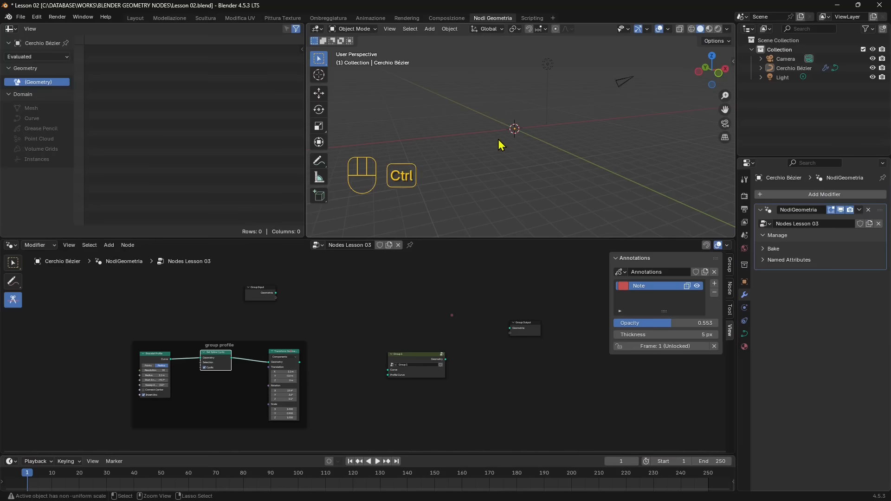
key(ctrl+z)
key(ctrl+z)
key(ctrl+z)
middle_drag(484, 107, 538, 195)
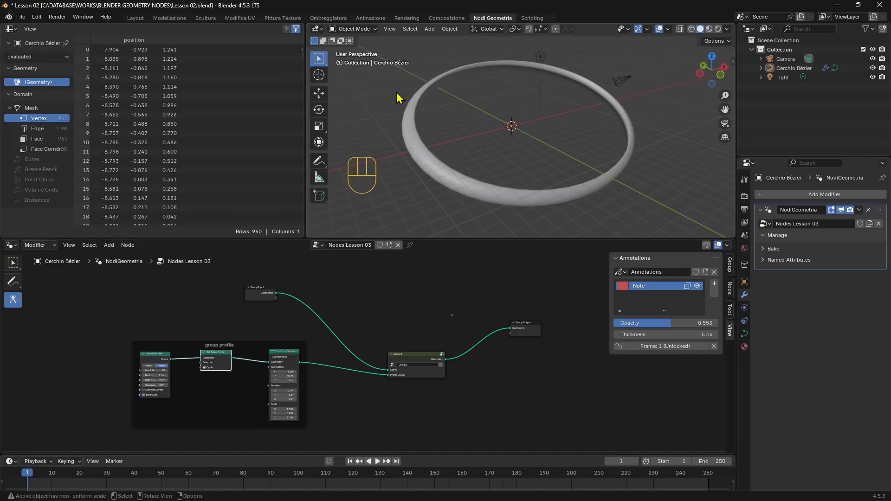
middle_drag(334, 320, 335, 312)
- Start a new default scene without saving the changes to Lesson 02.blend
click(46, 245)
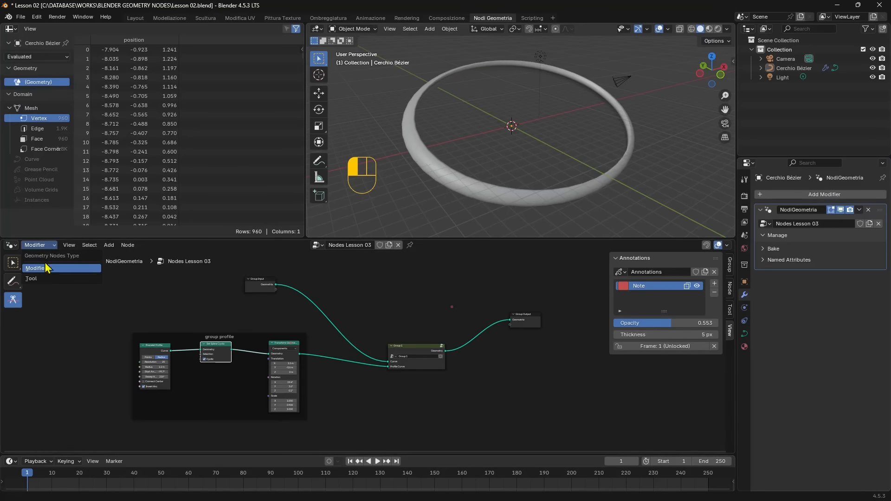
click(23, 19)
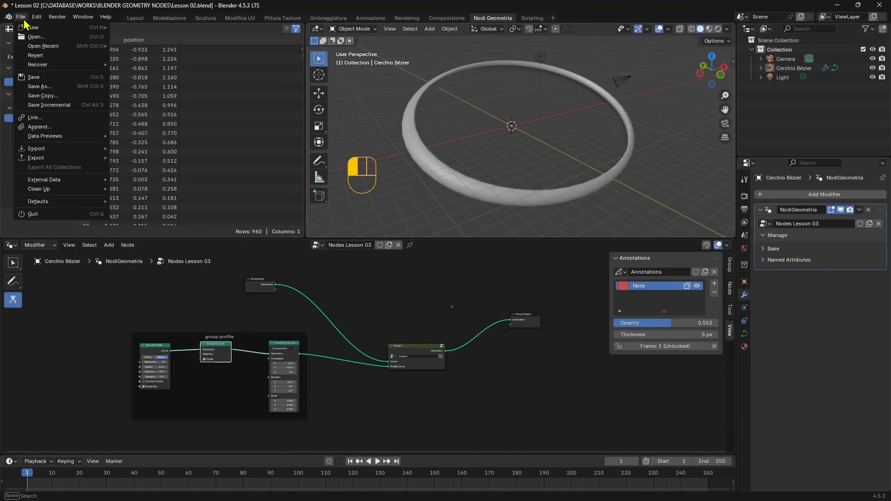
mouse_move(32, 28)
click(200, 35)
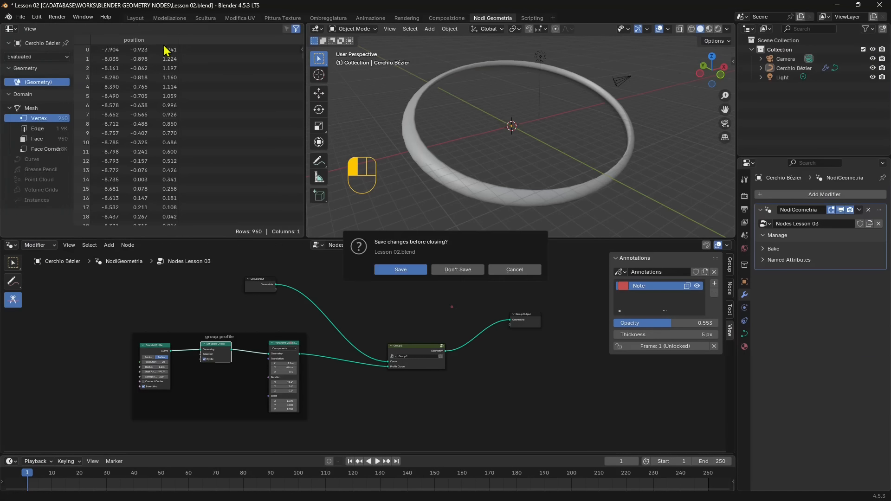
click(464, 269)
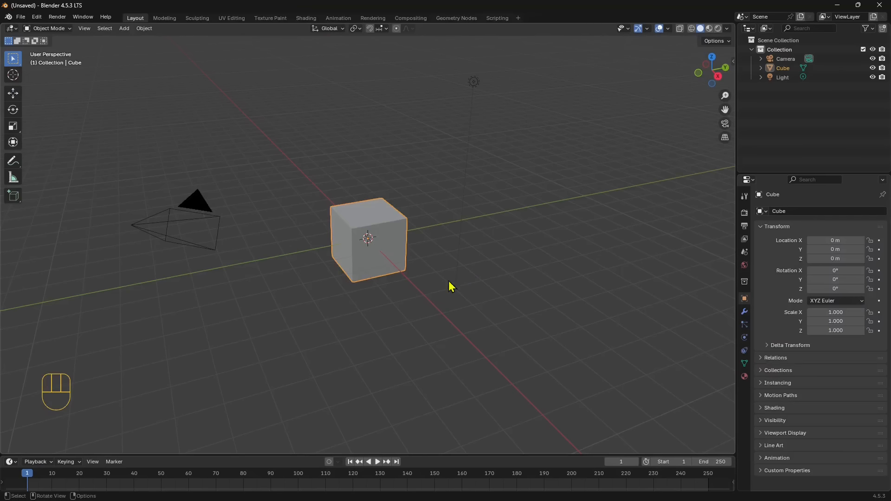
- Open the Geometry Nodes workspace, set the geometry nodes type to Tool and create a new tool node tree
middle_drag(450, 288, 429, 324)
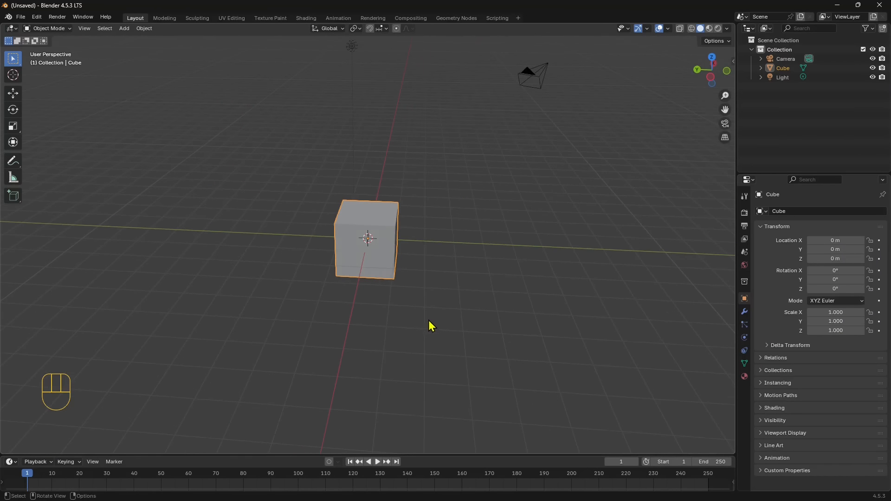
click(457, 18)
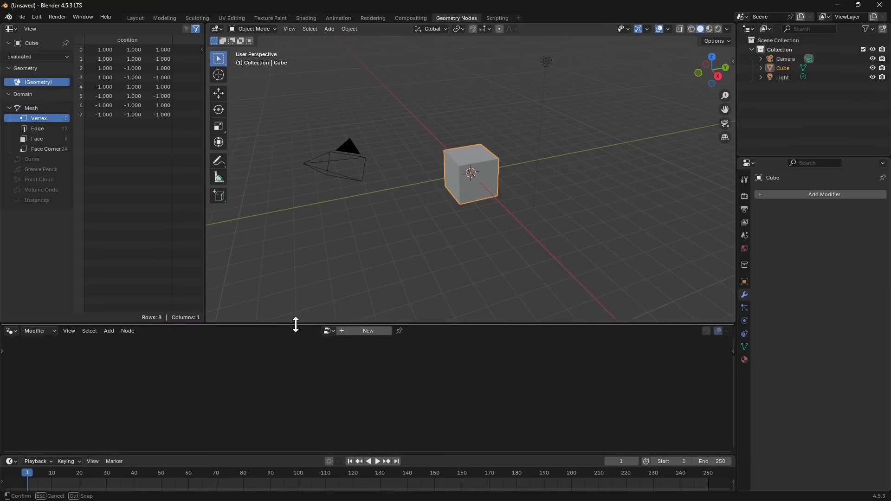
click(40, 331)
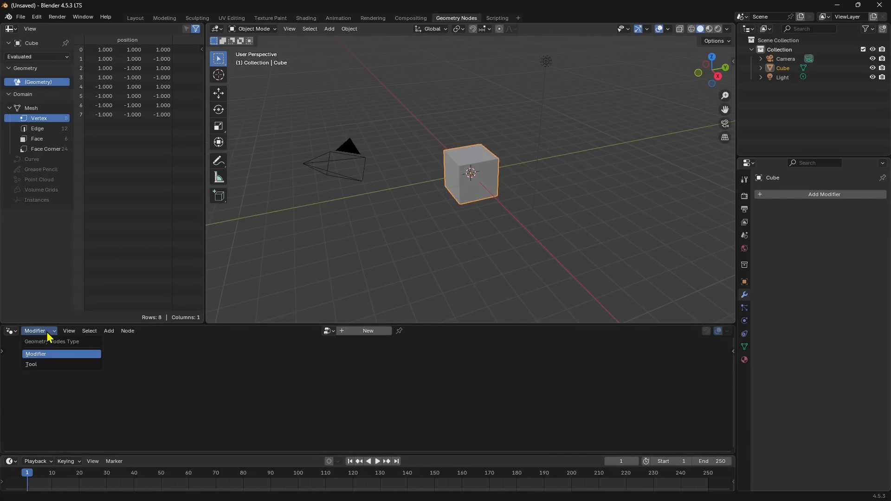
click(35, 364)
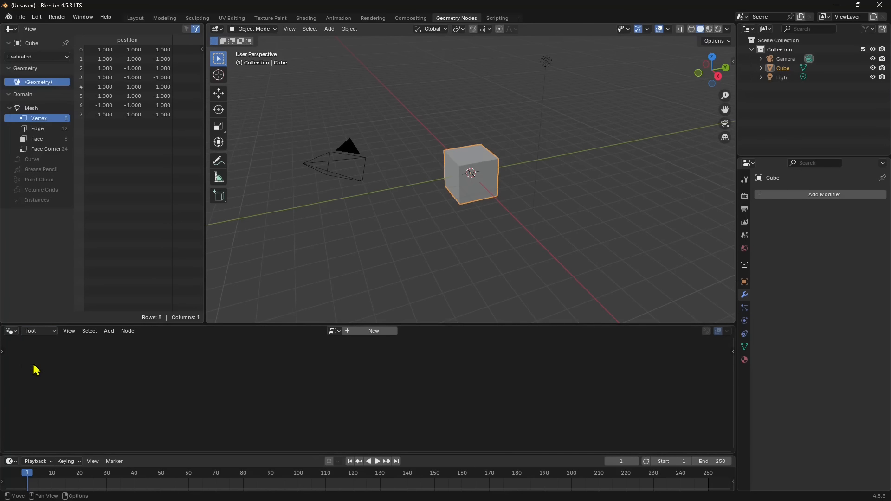
click(380, 332)
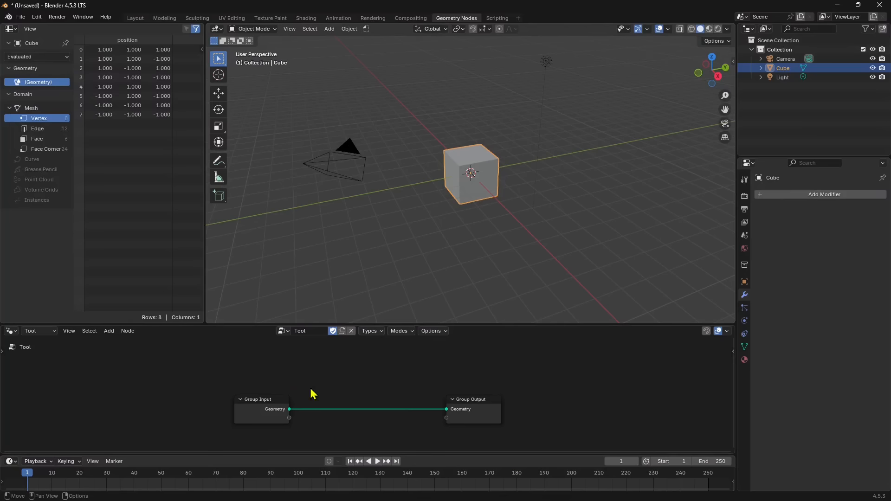
- Move the Group Input node slightly and shift Group Output farther away to leave room between them
middle_drag(371, 387, 380, 371)
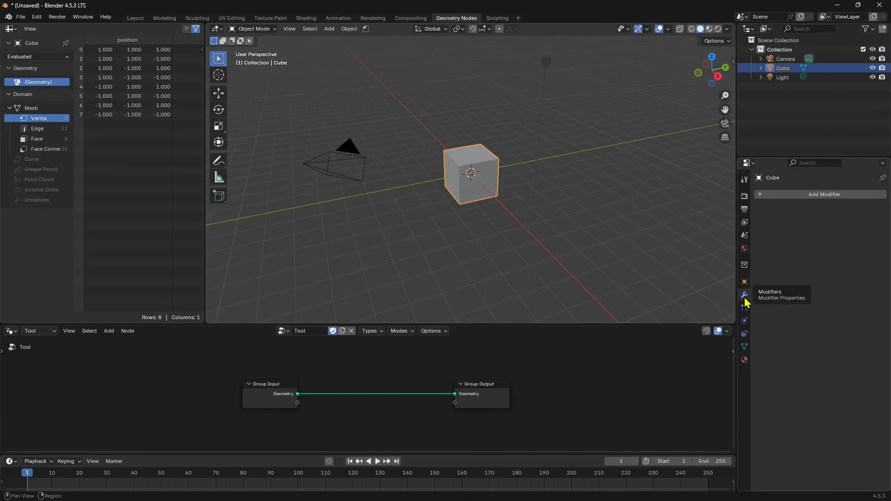
drag(267, 383, 274, 387)
drag(479, 383, 531, 384)
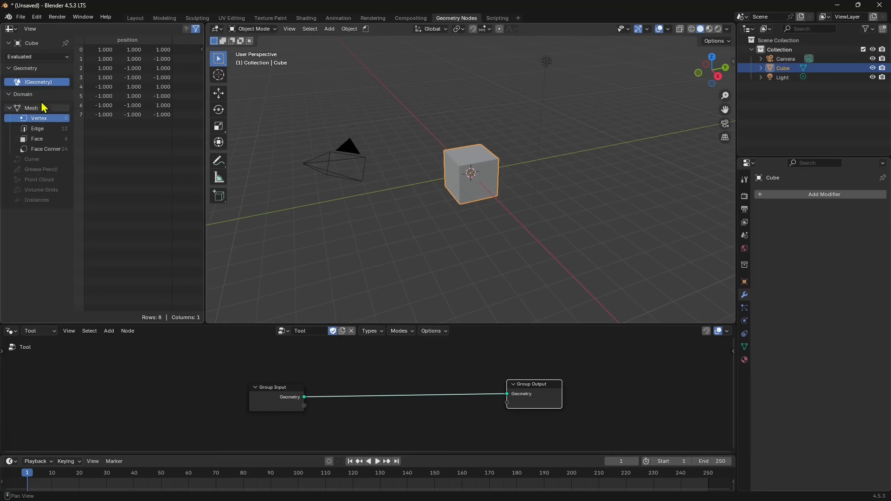
- Add a Subdivide Mesh node on the link between Group Input and Group Output
click(110, 331)
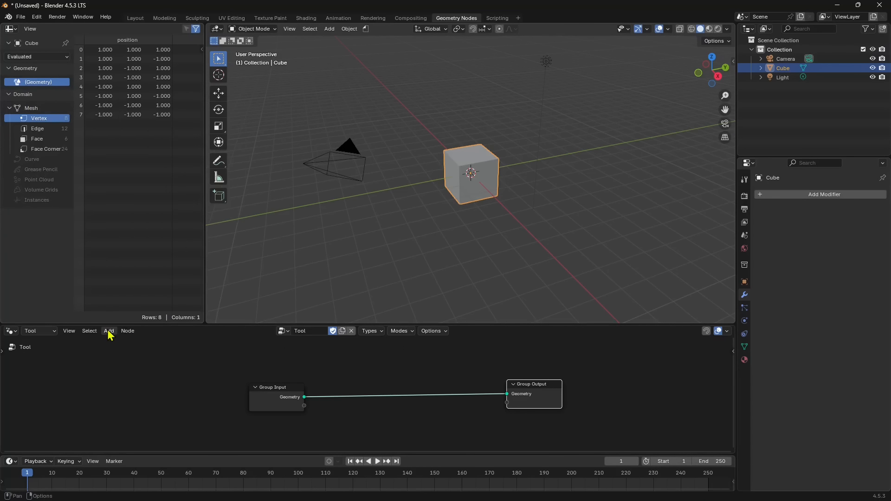
click(110, 333)
mouse_move(128, 331)
mouse_move(132, 214)
mouse_move(200, 247)
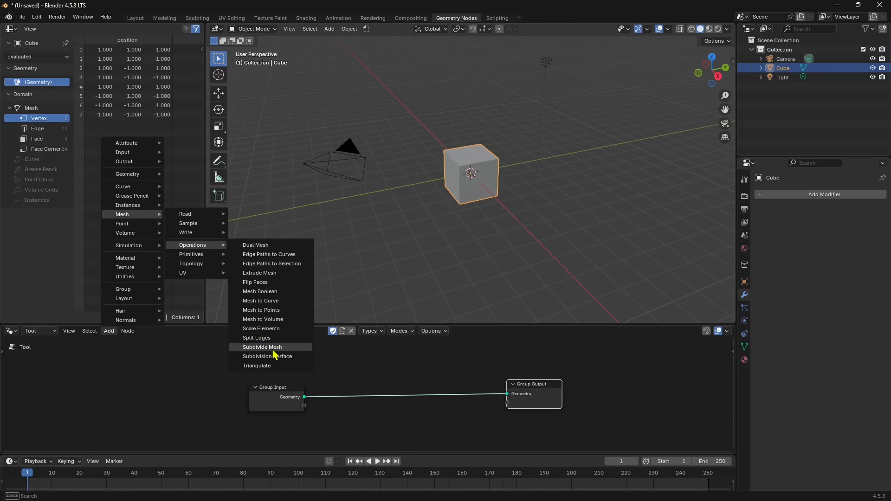
click(288, 349)
click(408, 386)
- Spread the Group Input and Group Output nodes farther apart and nudge the Subdivide Mesh node between them
drag(533, 384, 554, 372)
drag(278, 387, 236, 369)
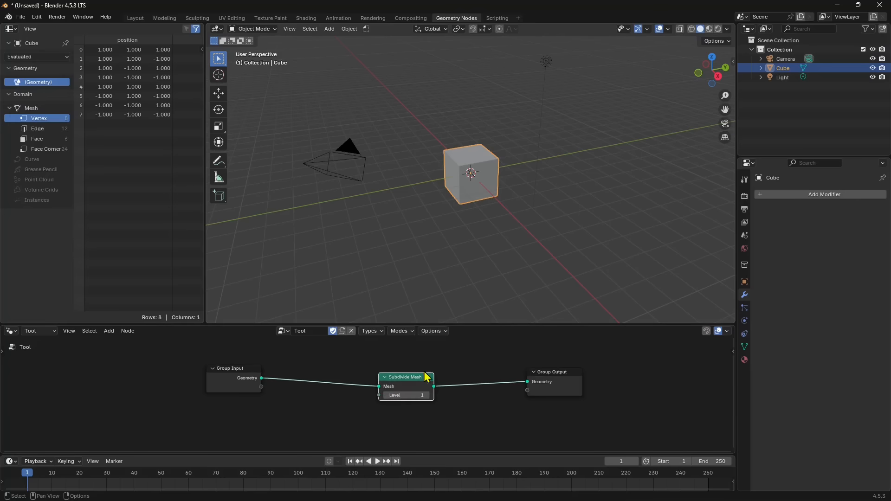
drag(406, 377, 401, 377)
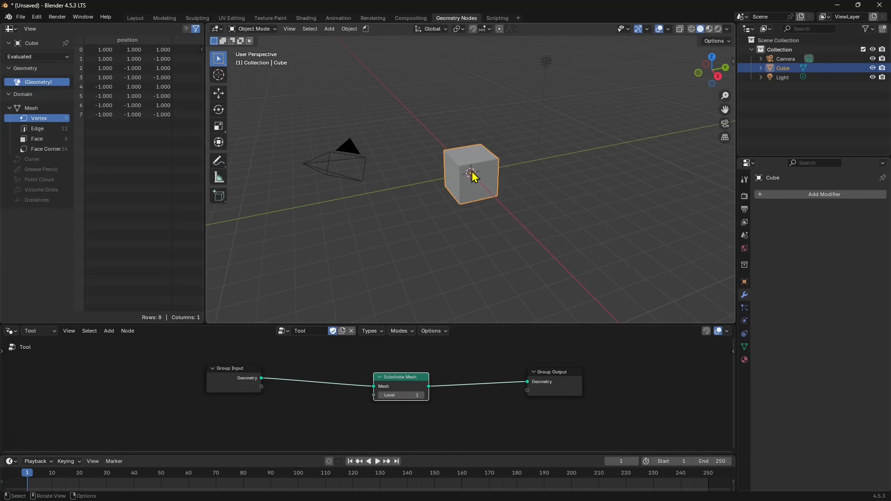
- Label the Subdivide Mesh node Sub1 and nudge it and the Group Output node slightly
right_click(402, 383)
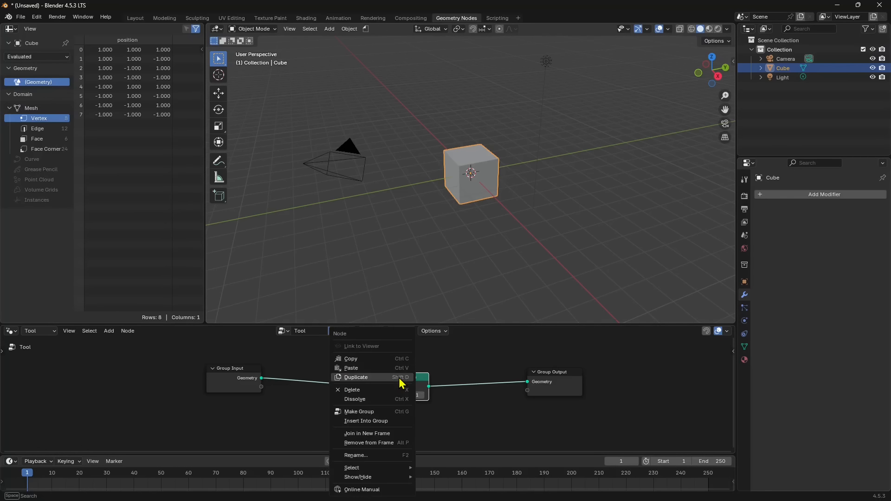
click(366, 456)
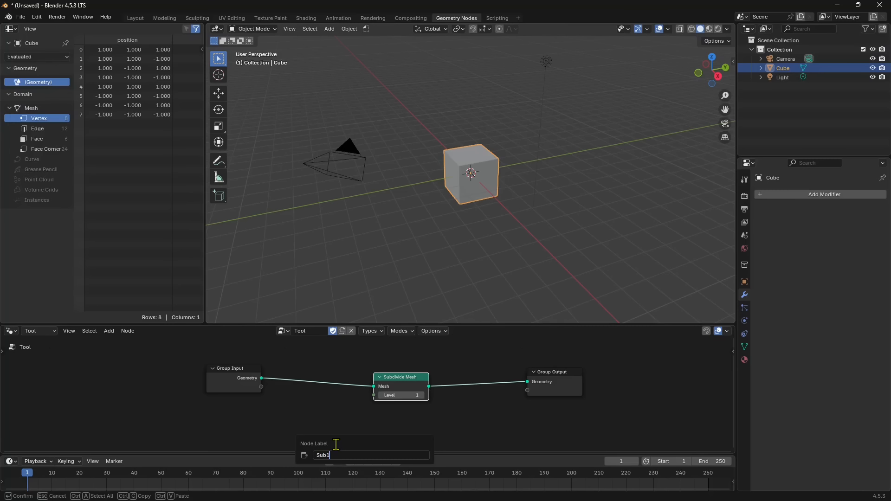
key(Return)
mouse_move(406, 380)
mouse_down()
mouse_move(404, 366)
mouse_move(406, 377)
mouse_up()
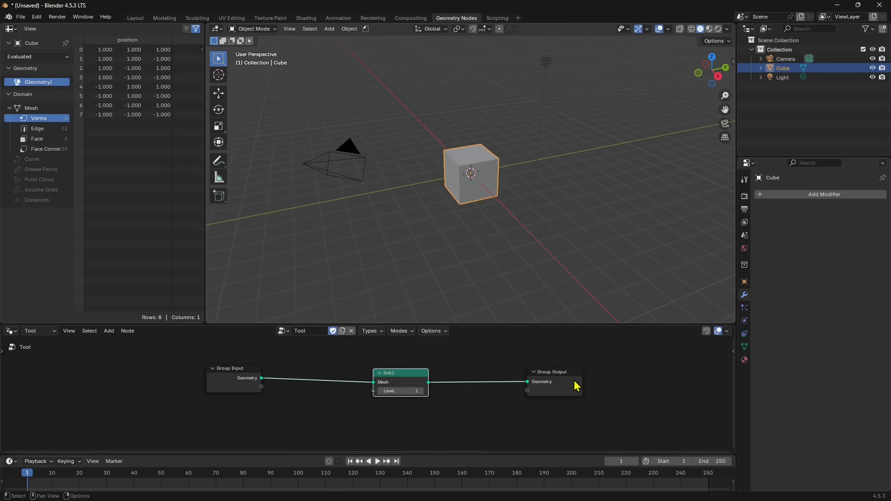
drag(563, 368, 564, 366)
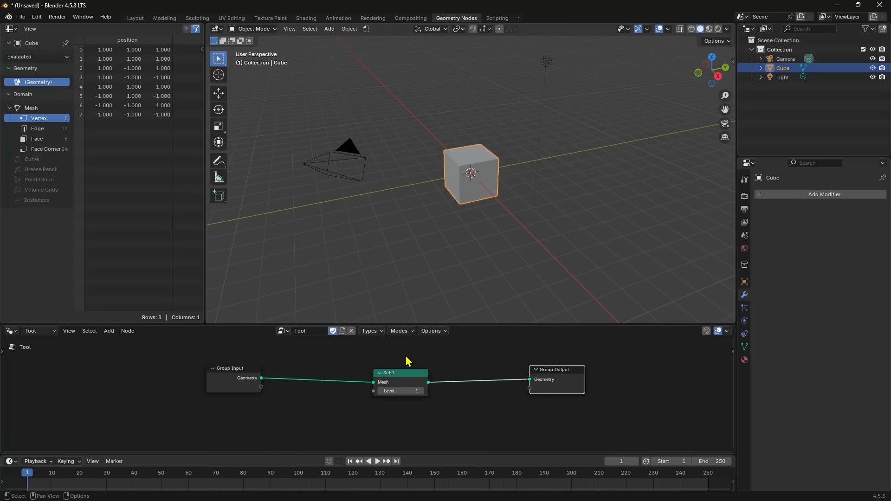
drag(390, 374, 388, 373)
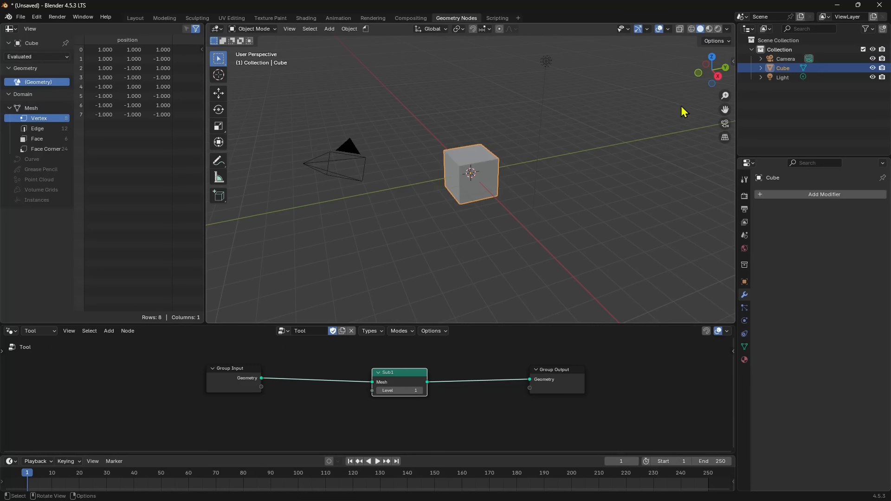
- Enable the Wireframe overlay in the 3D viewport
click(668, 29)
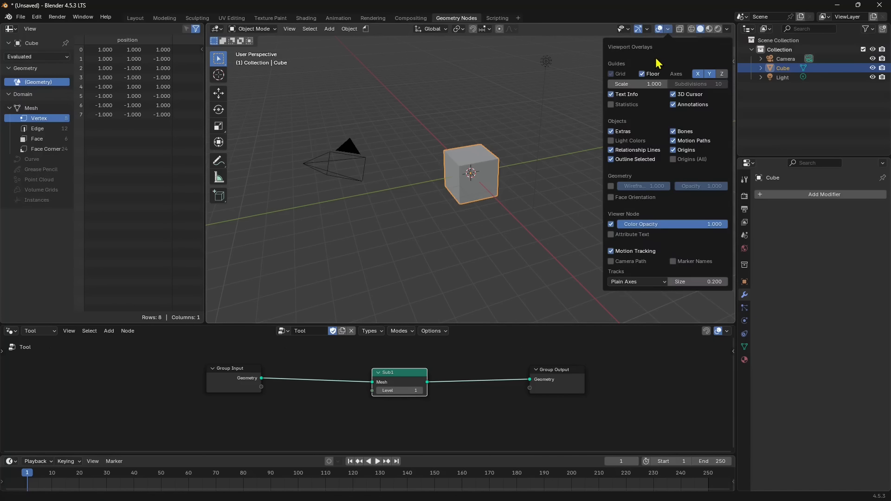
click(611, 186)
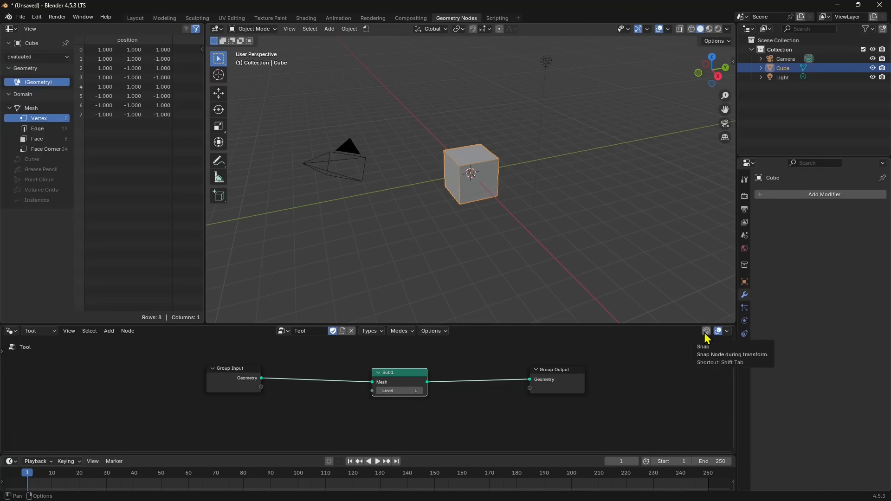
- Reposition the Group Output, Sub1 and Group Input nodes, spreading the two group nodes farther apart
drag(571, 375, 580, 373)
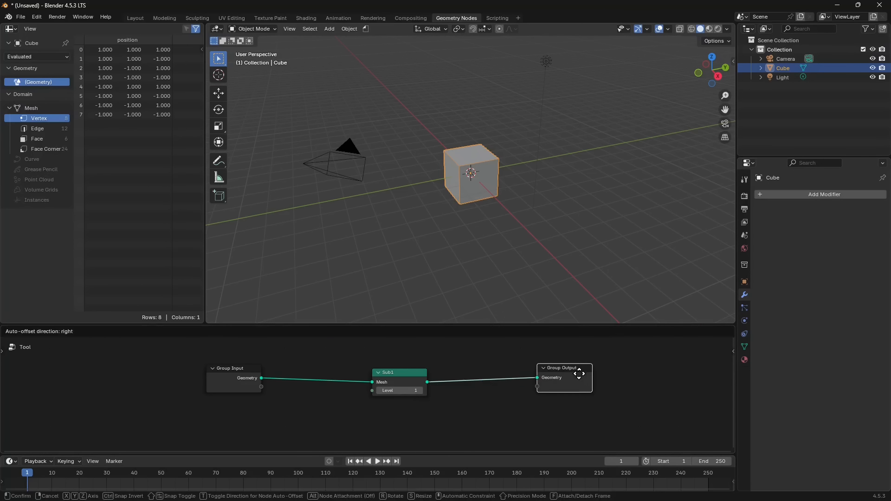
drag(413, 371, 406, 375)
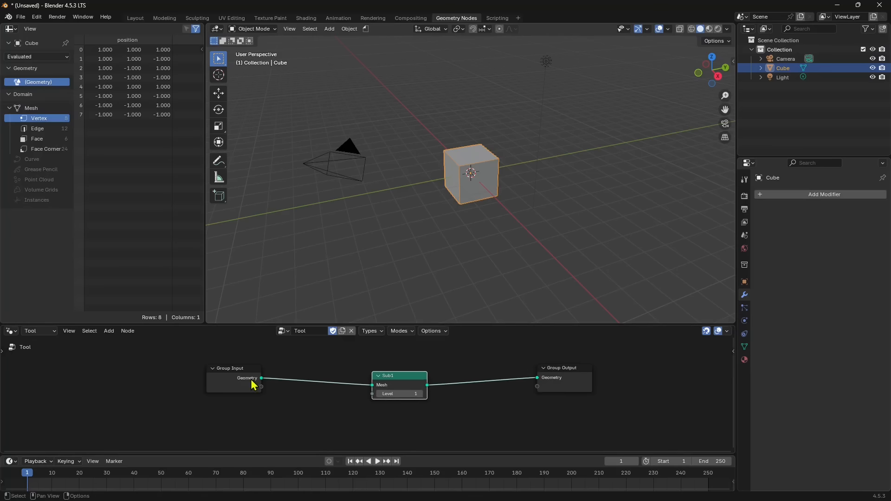
drag(252, 379, 236, 387)
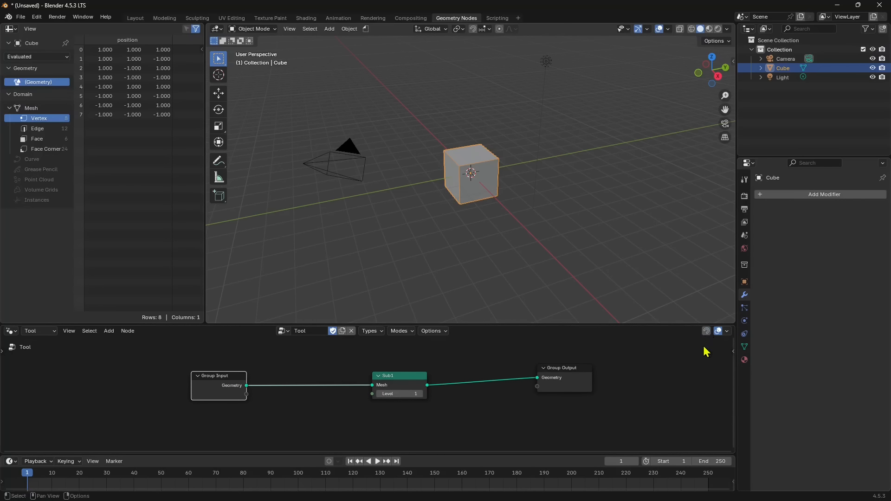
- Turn Wire Colors off and back on in the node editor overlays, and enable Timings
click(727, 330)
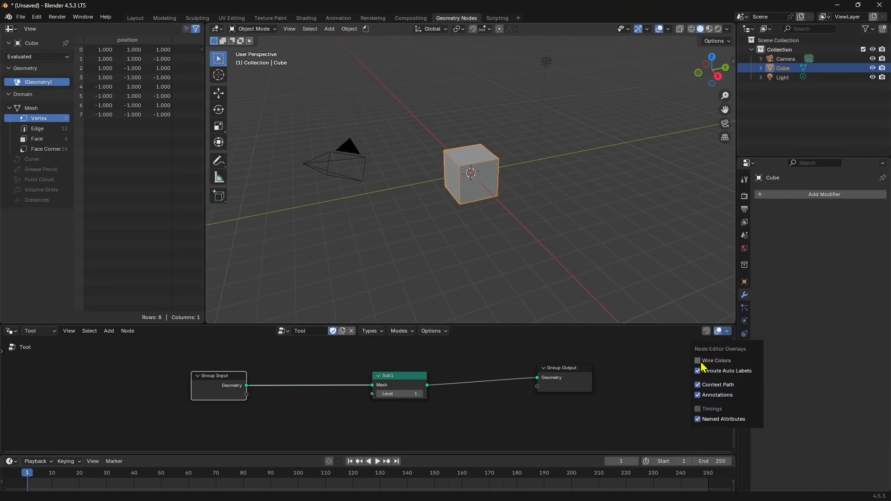
click(700, 361)
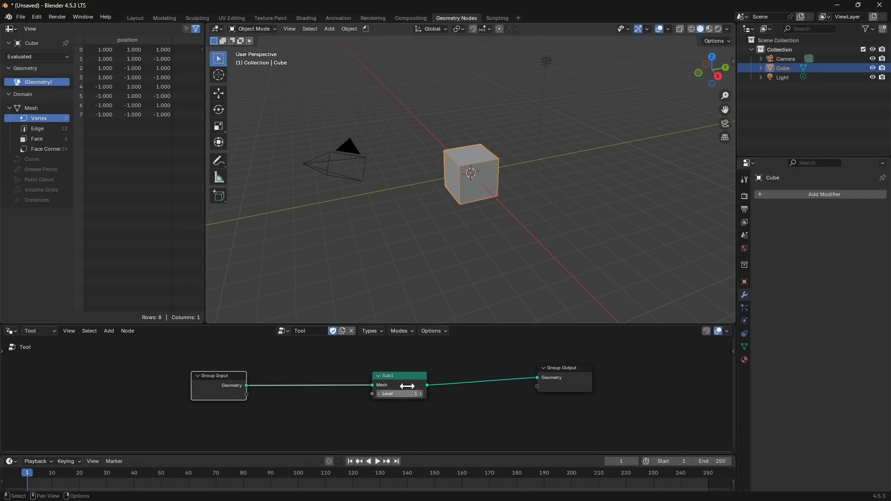
click(727, 332)
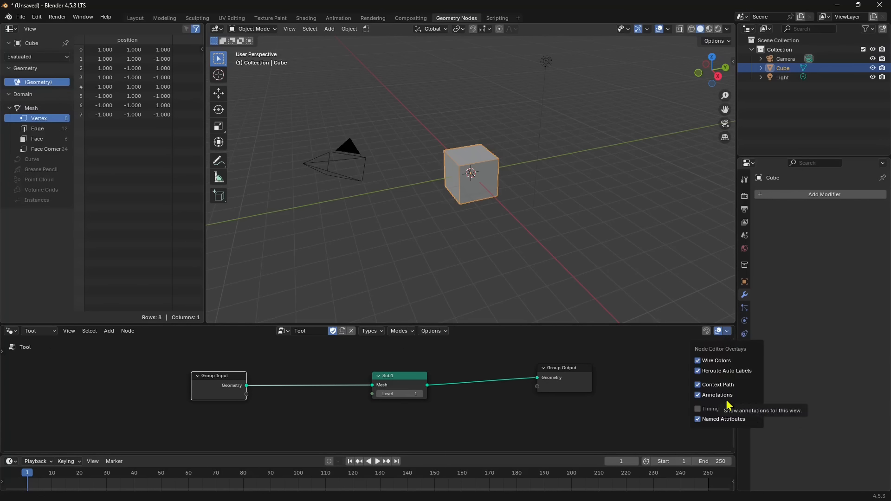
click(697, 411)
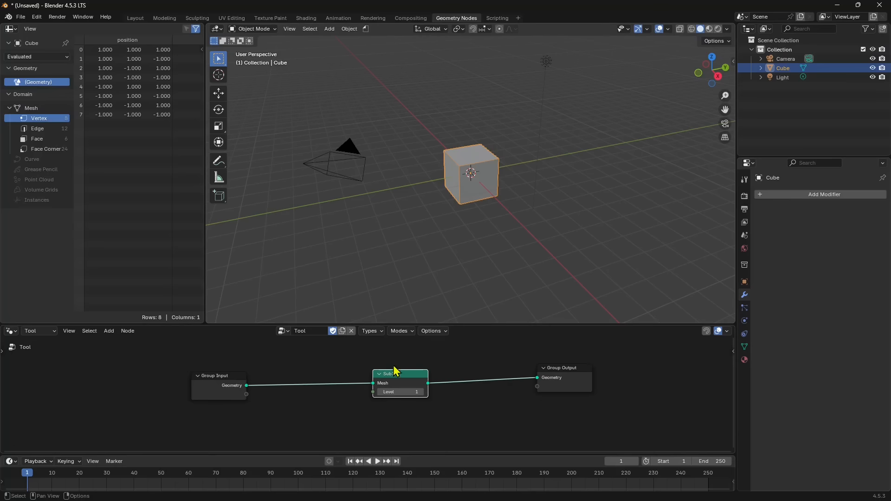
- Run the custom node tool named Tool on the cube and inspect its mesh from another angle
middle_drag(436, 207, 495, 152)
scroll(482, 160, up, 3)
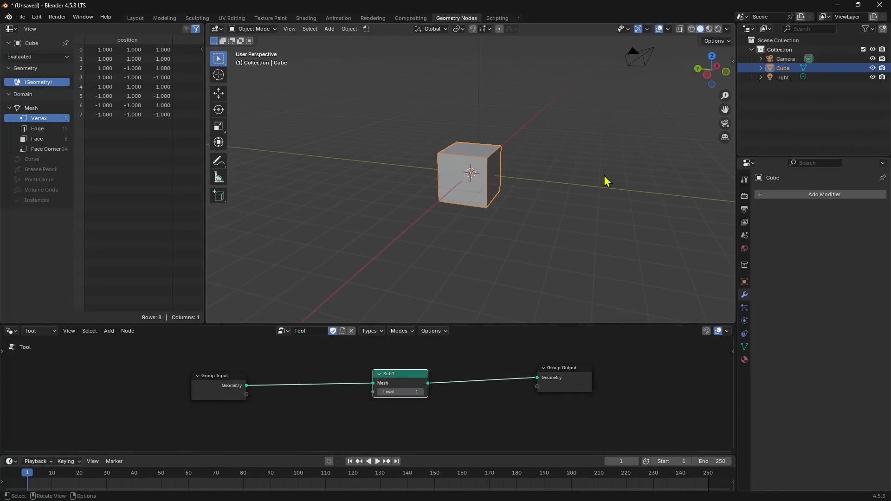
click(366, 29)
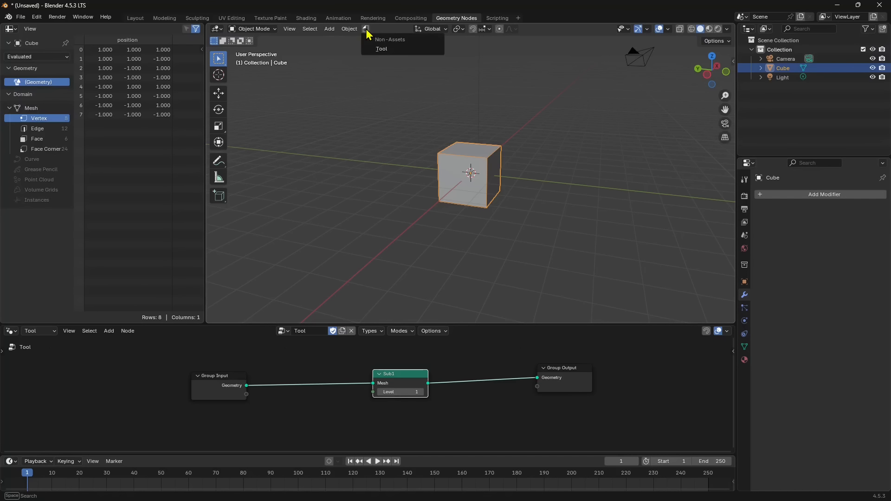
click(389, 55)
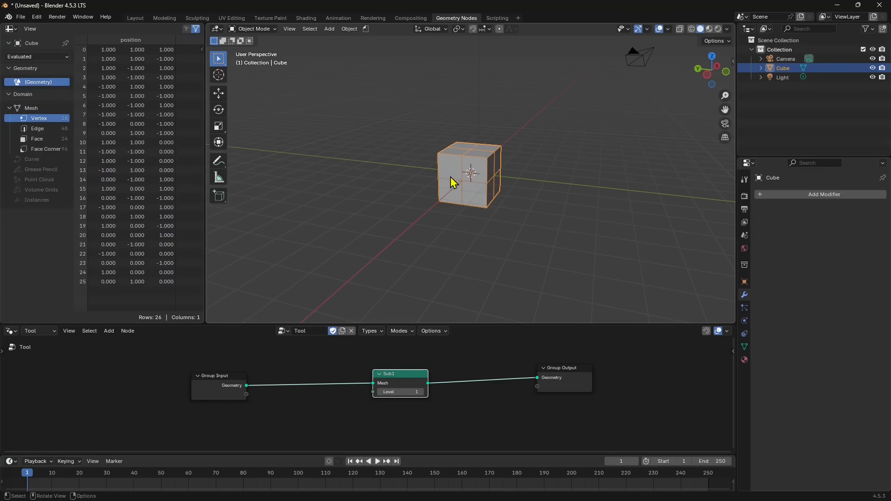
scroll(480, 187, up, 2)
middle_drag(473, 193, 403, 169)
scroll(384, 171, down, 2)
click(384, 171)
click(485, 152)
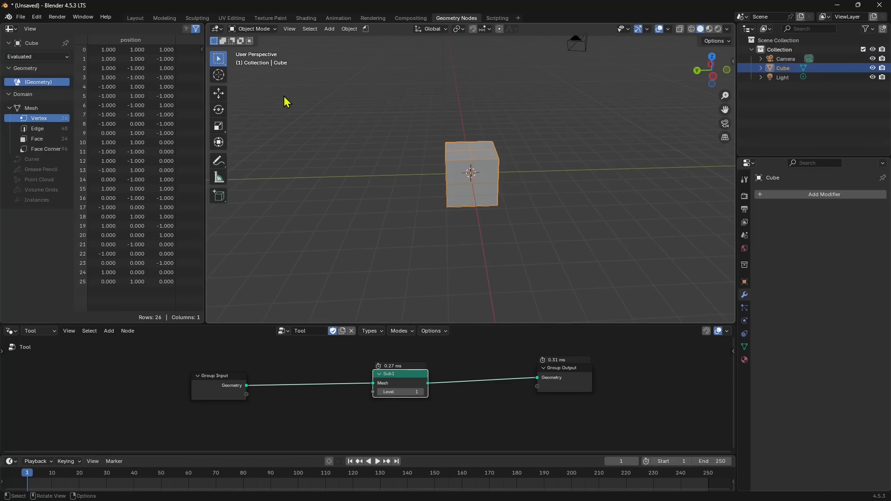
- Move the subdivided cube aside along the Y axis and add a new cube at the origin
click(219, 93)
drag(482, 182, 636, 172)
click(330, 29)
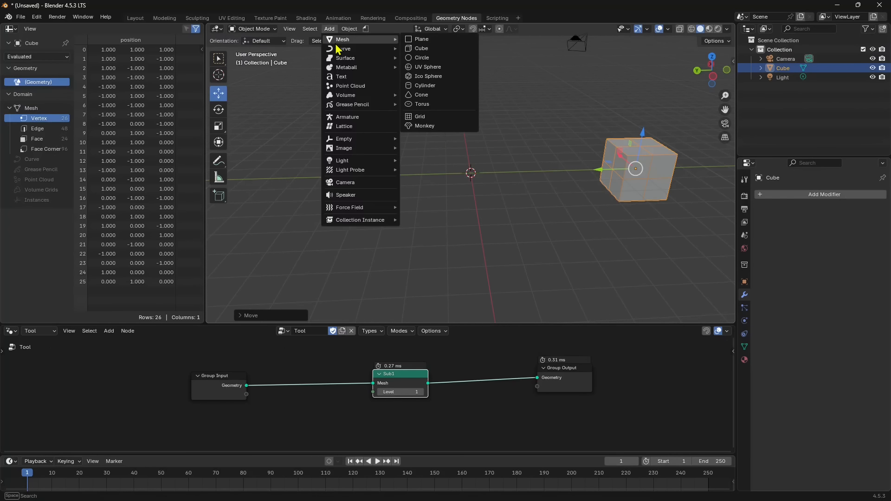
click(424, 49)
middle_drag(470, 183, 434, 197)
- Rename the tool node tree as Sub1 and look it up in the viewport's list of node tools
drag(396, 374, 395, 378)
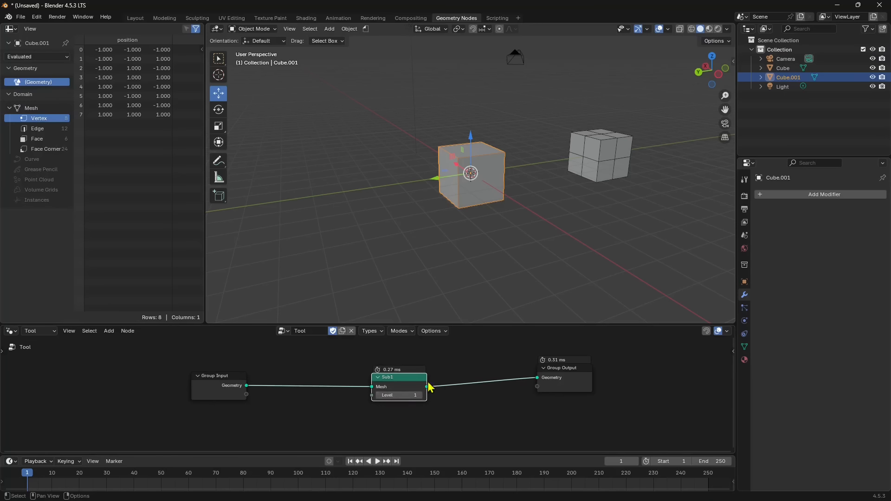
click(310, 331)
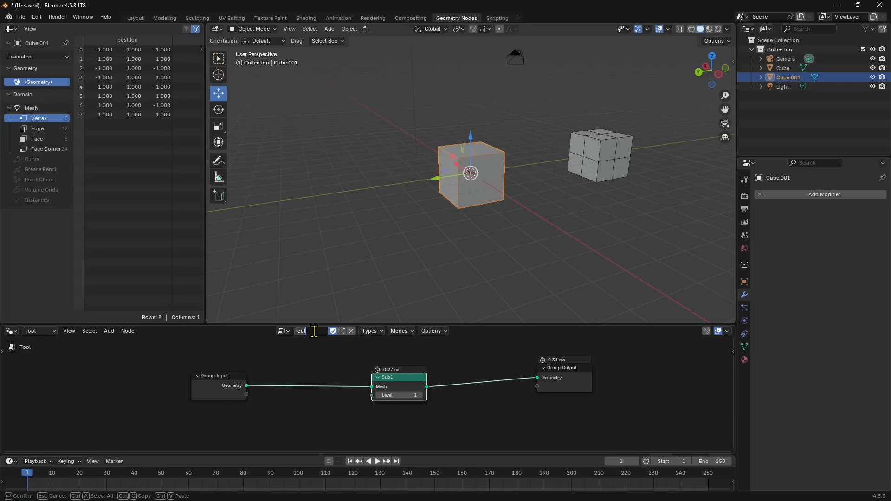
text(Sub1)
key(Return)
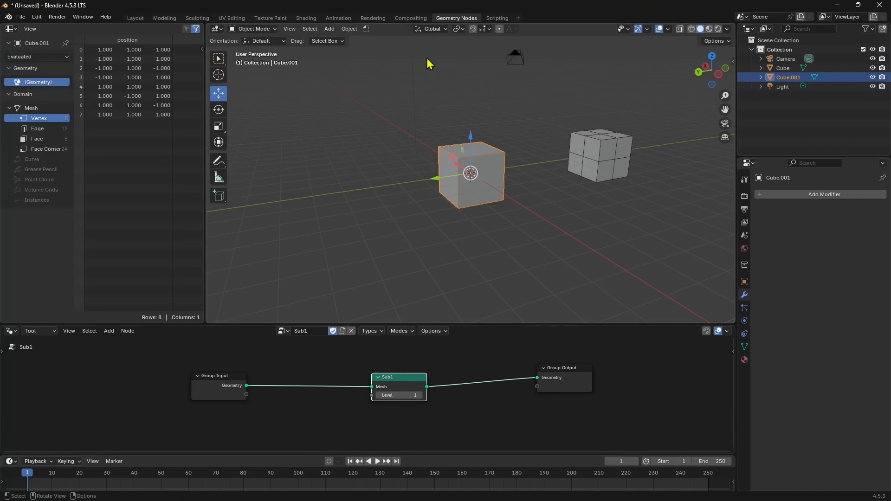
click(366, 31)
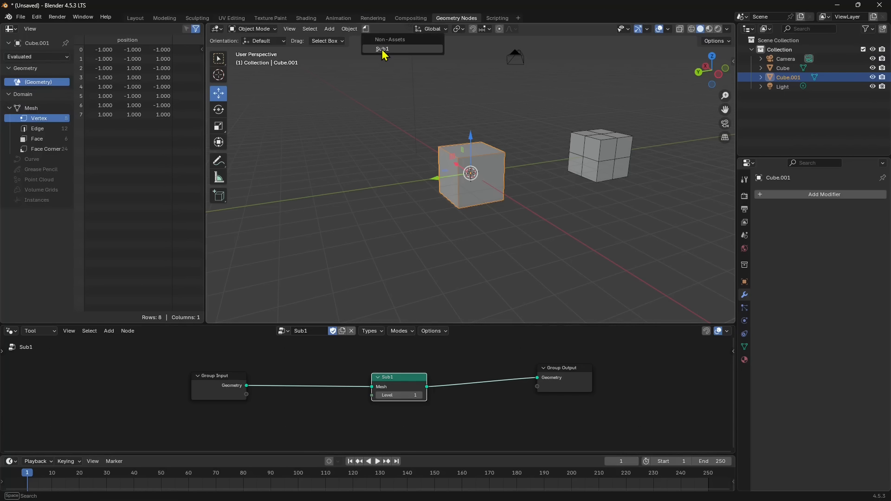
- Create another tool node tree and move its Group Output node farther from Group Input
scroll(523, 384, down, 1)
click(284, 331)
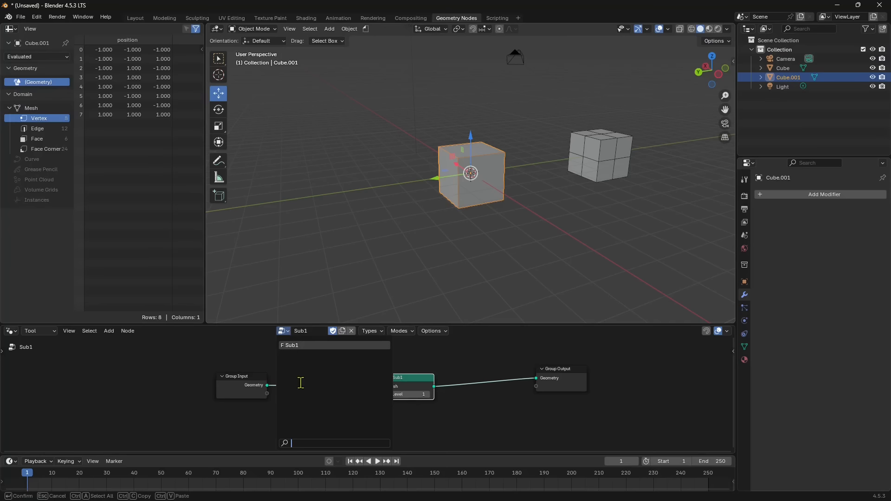
click(291, 337)
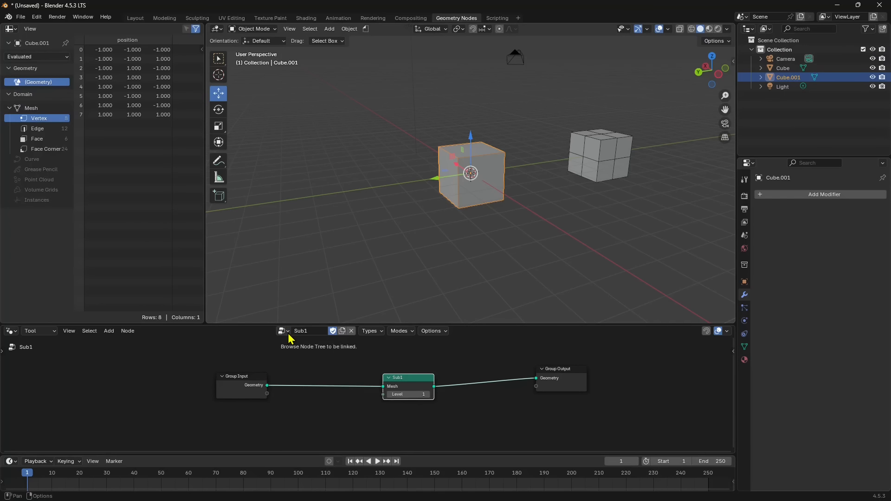
click(342, 331)
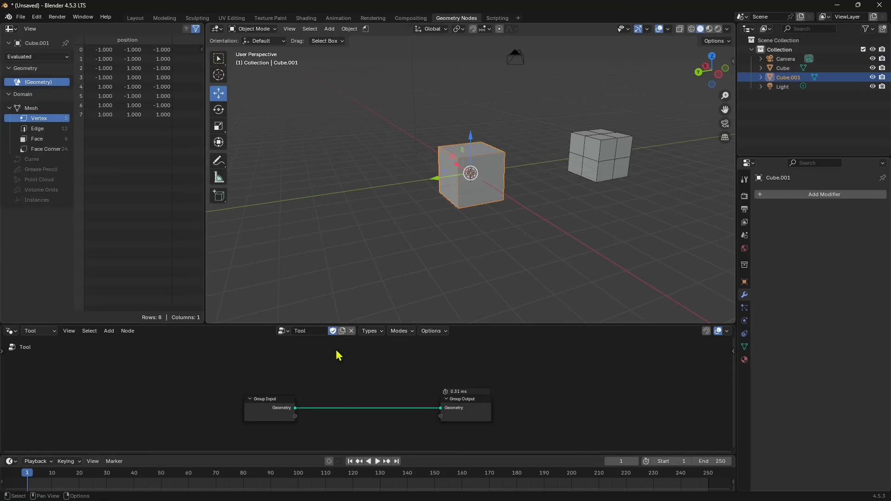
middle_drag(342, 408, 359, 383)
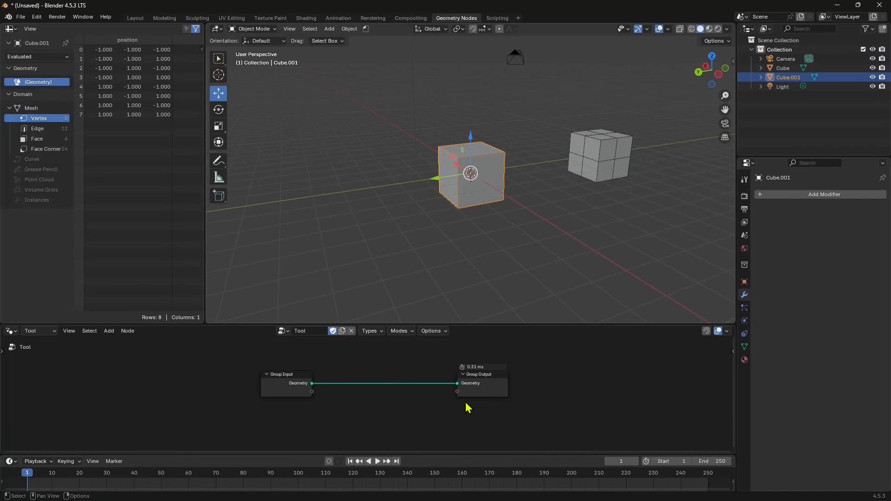
drag(495, 394, 545, 396)
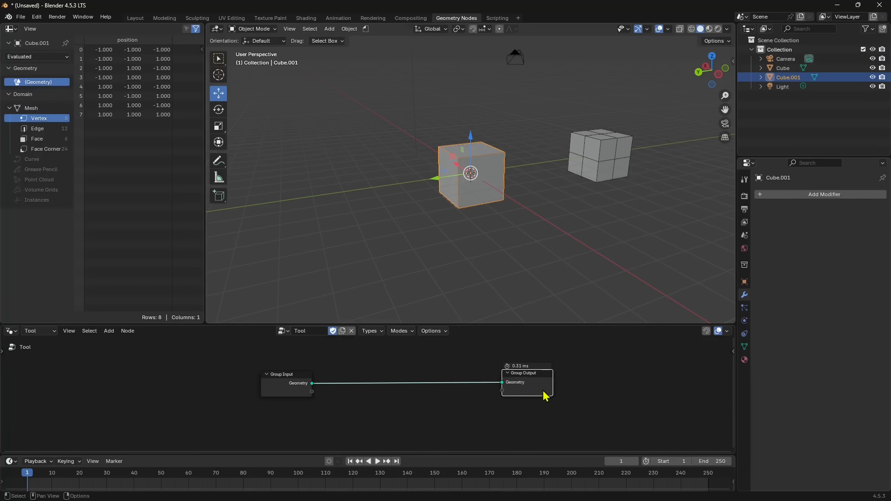
- Insert a Subdivide Mesh node on the link between Group Input and Group Output, and set its level to 2
click(377, 368)
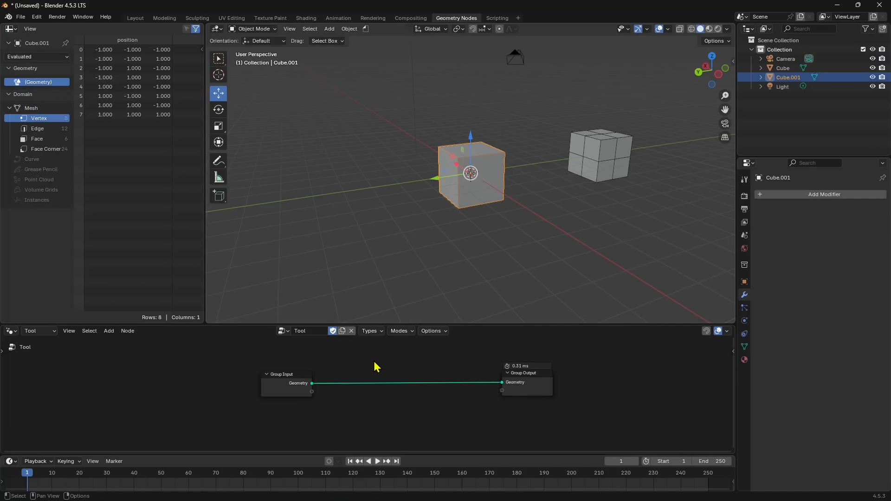
key(shift+a)
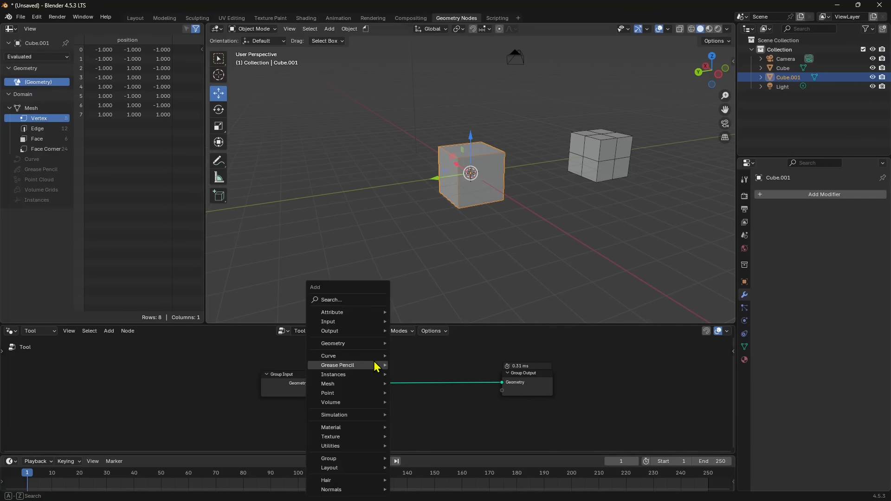
click(352, 300)
text(subd)
key(Return)
click(399, 384)
click(418, 391)
- Rename the new tool node tree as Sub2
double_click(306, 330)
text(Sub2)
key(Return)
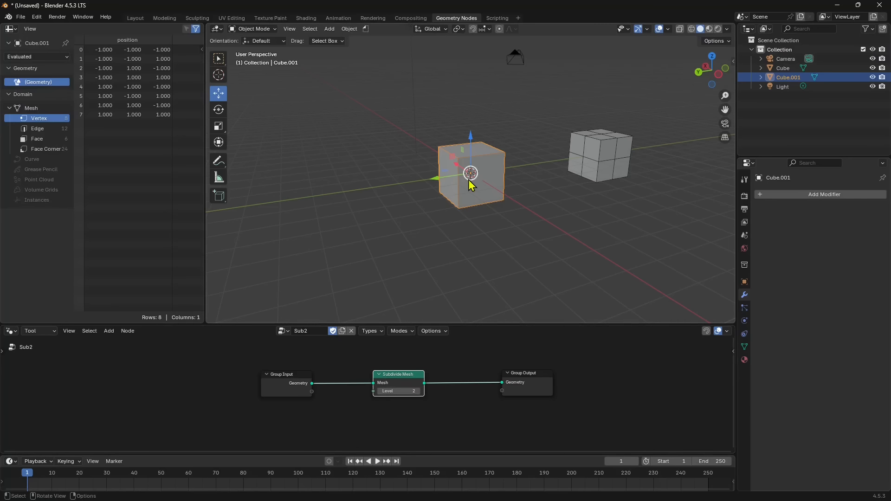
- Run the Sub2 node tool on the new cube and move the cube along the Y axis beside the first one
click(366, 29)
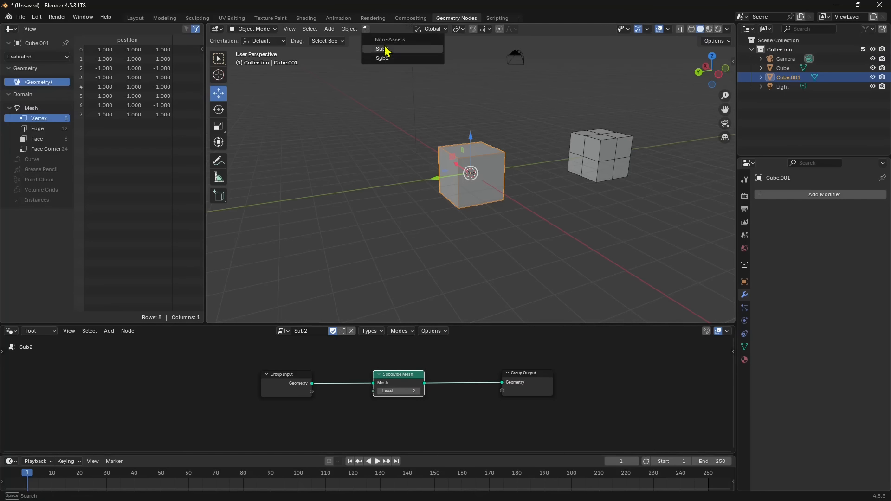
click(384, 59)
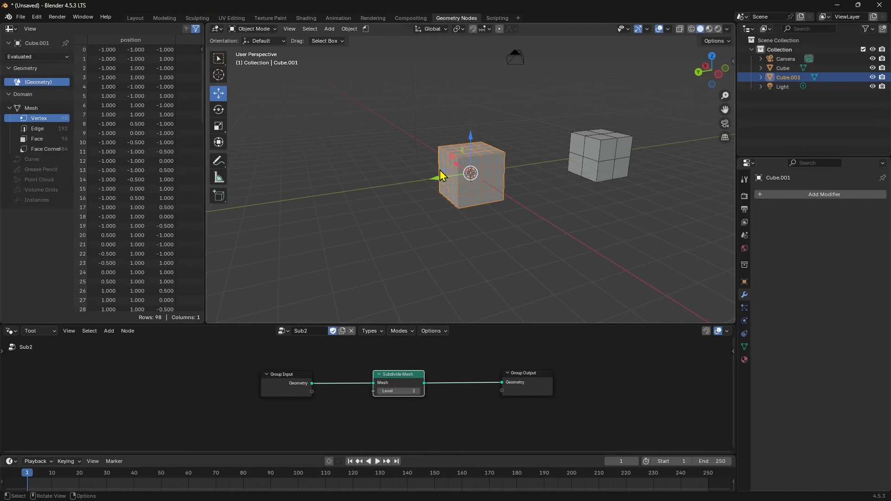
drag(434, 178, 572, 157)
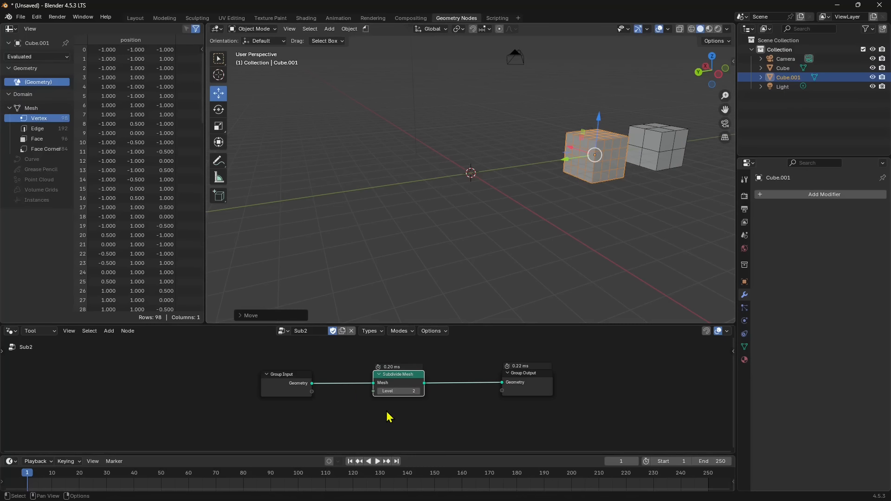
- Create another tool node tree and add a new cube at the scene's origin
click(343, 331)
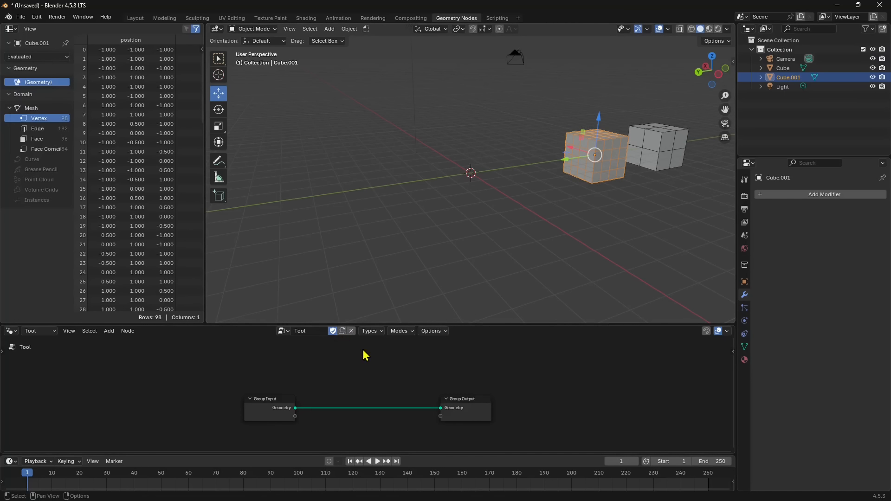
click(329, 29)
mouse_move(353, 39)
click(420, 48)
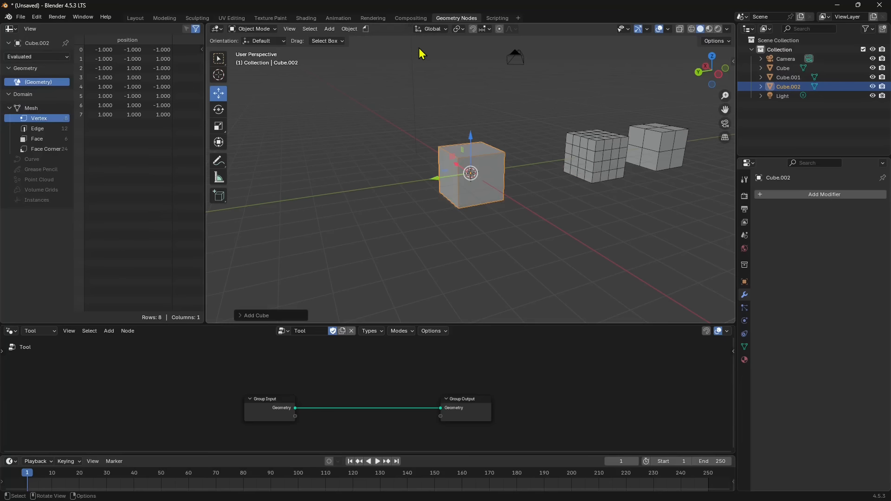
- Move Group Output farther from Group Input and insert a Subdivide Mesh node on the link between them
middle_drag(468, 407, 483, 382)
drag(483, 381, 513, 386)
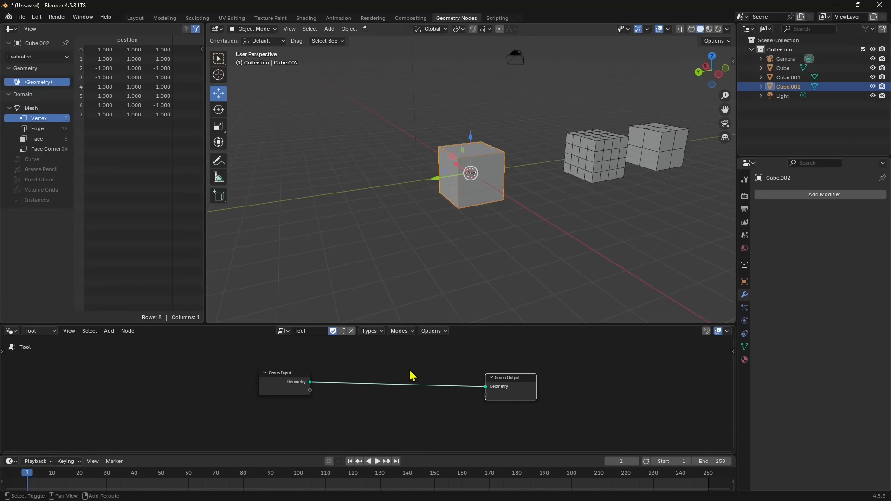
key(shift+a)
text(subd)
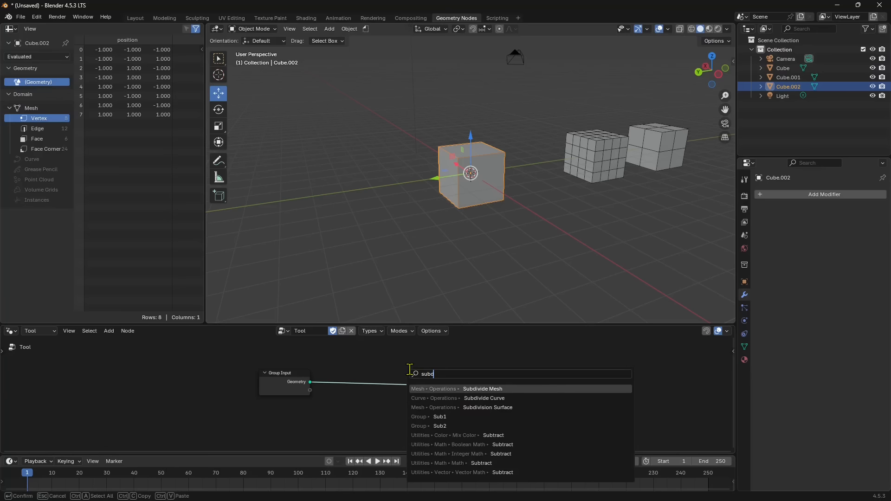
click(442, 388)
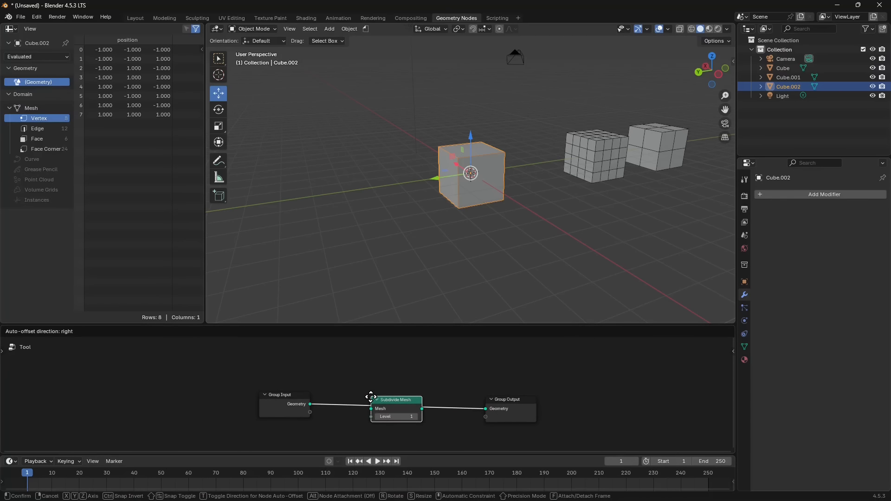
click(371, 395)
- Spread out the Group Input, Subdivide Mesh and Group Output nodes to leave more room between them
drag(280, 404, 261, 389)
drag(411, 400, 412, 386)
drag(509, 399, 529, 386)
scroll(464, 399, up, 1)
middle_drag(417, 413, 459, 395)
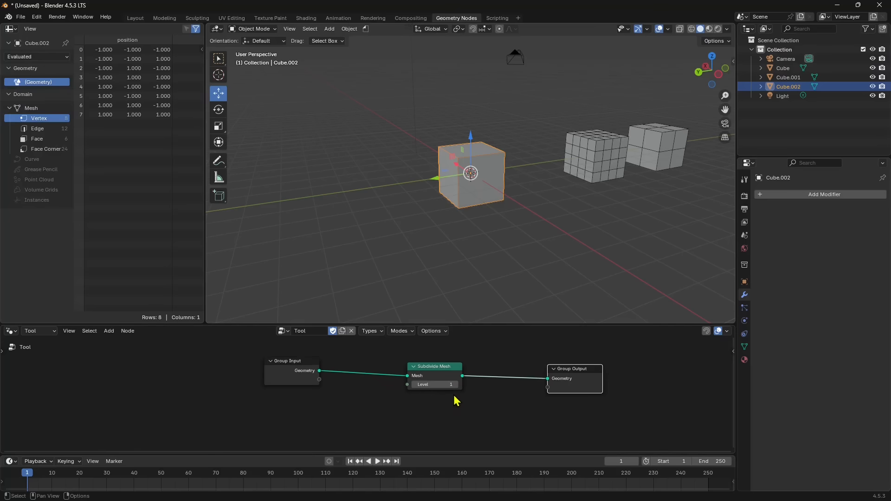
drag(304, 362, 294, 352)
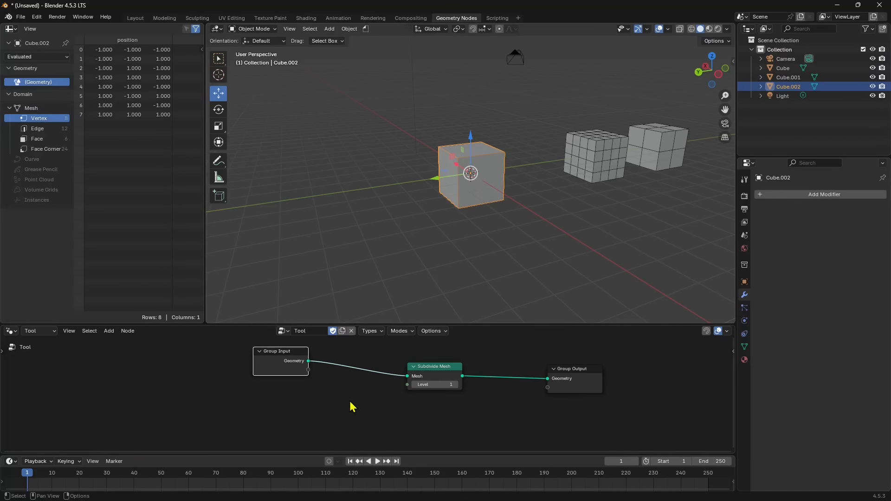
- Add an Integer node below Group Input and connect its output to the Subdivide Mesh node's Level input
key(shift+a)
mouse_move(342, 415)
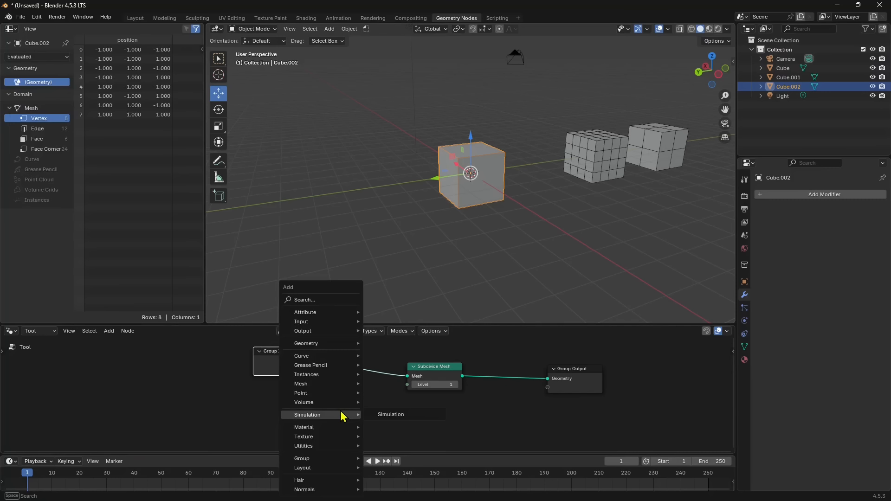
click(325, 299)
text(inte)
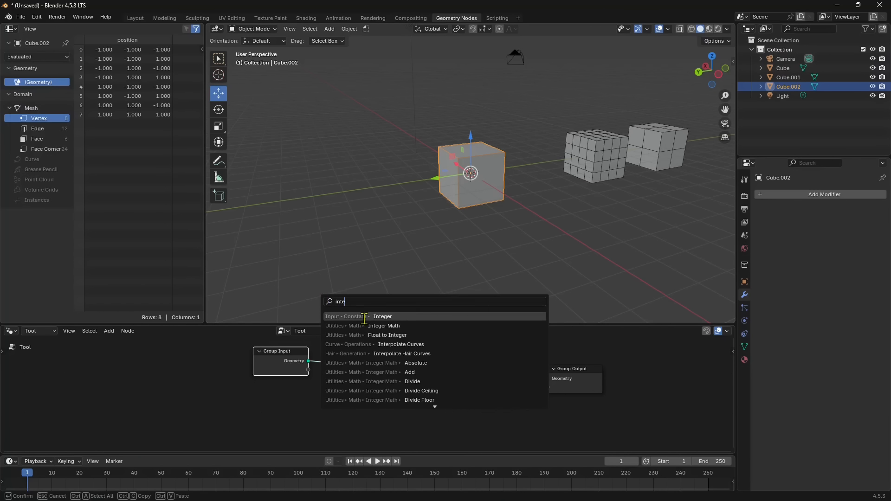
click(379, 319)
click(256, 387)
drag(313, 400, 407, 384)
- Set the Integer node's value to 2
double_click(284, 400)
text(2)
key(Return)
- Add an Integer Math node set to Add and connect the Integer node's output to its first Value input
scroll(343, 410, down, 1)
middle_drag(342, 411, 344, 396)
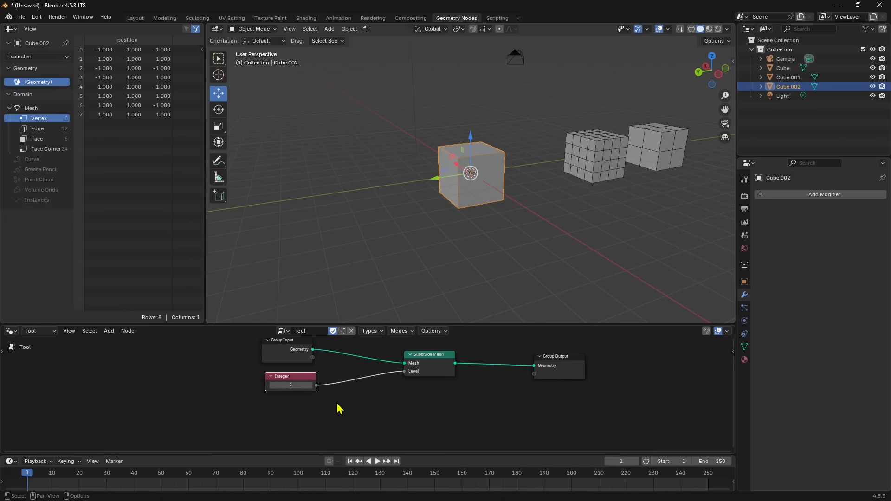
key(shift+a)
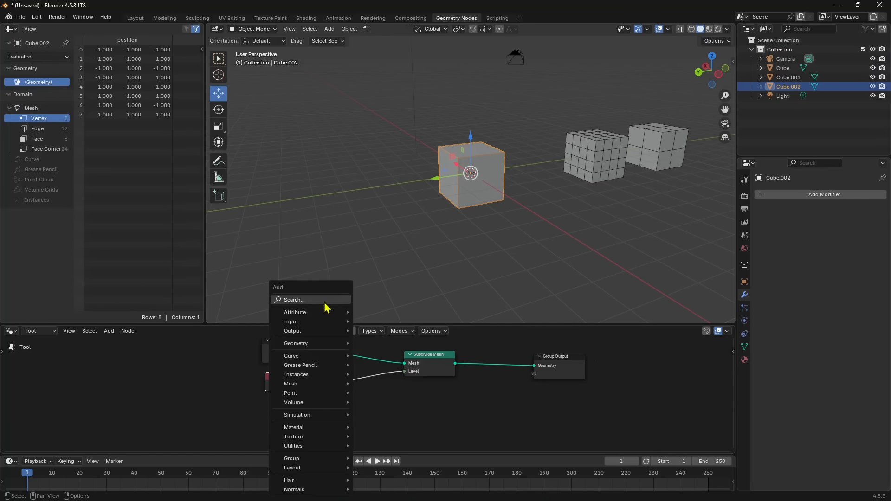
click(325, 303)
text(add)
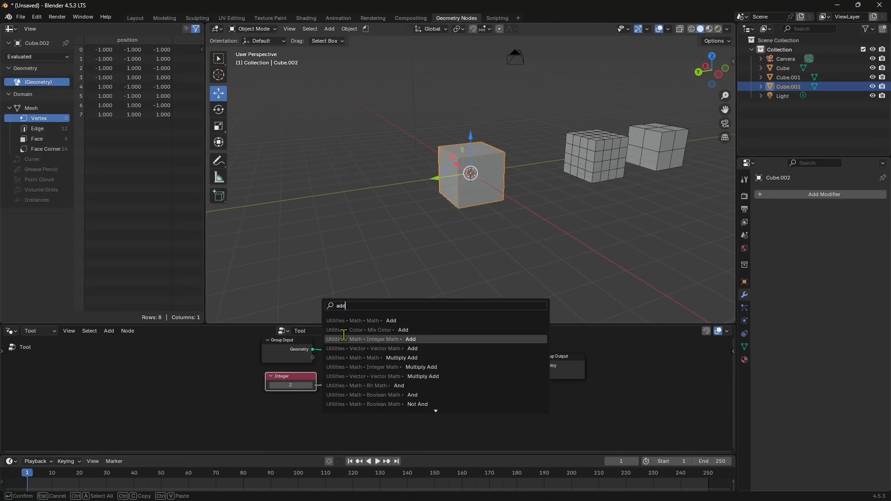
click(365, 339)
click(344, 407)
middle_drag(374, 412, 378, 386)
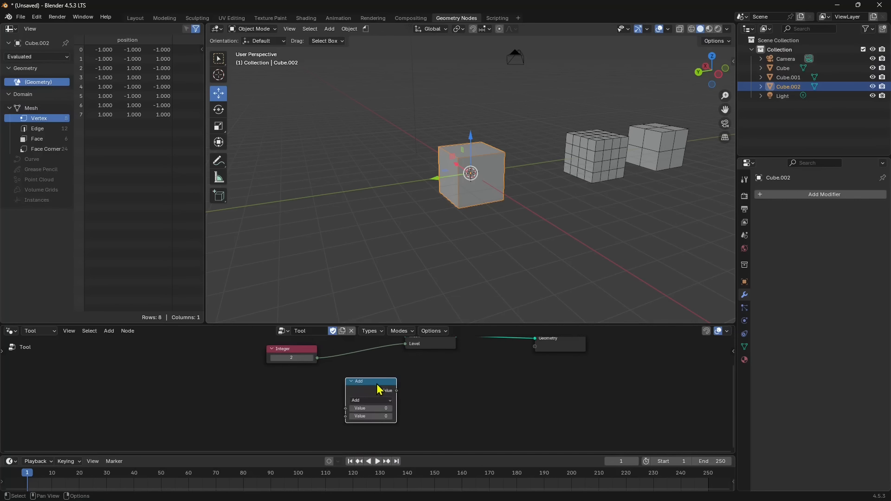
drag(372, 385, 369, 383)
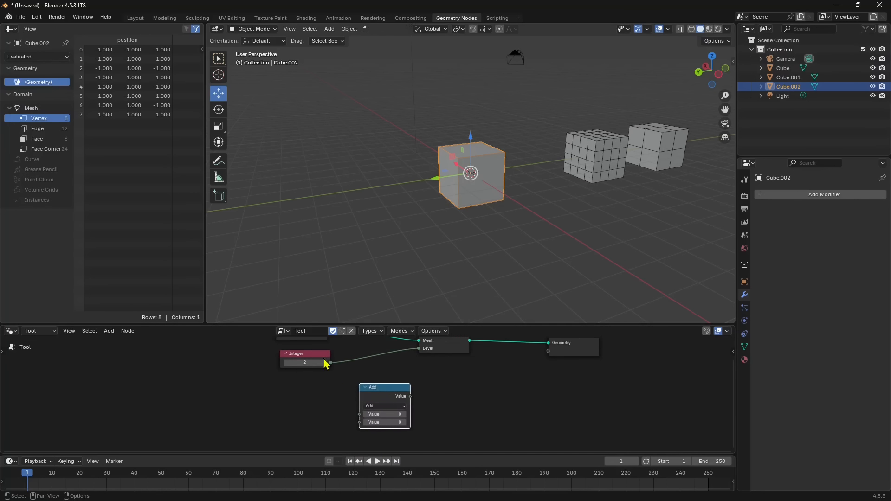
drag(324, 364, 364, 382)
middle_drag(419, 391, 445, 392)
- Add an Absolute math node below the Integer node
middle_drag(293, 415, 309, 405)
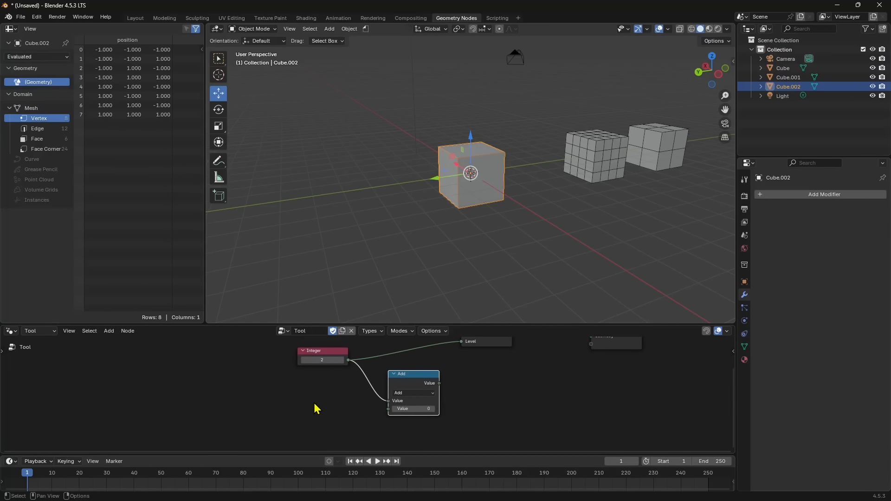
key(shift+a)
mouse_move(317, 407)
text(absolute)
key(Return)
click(288, 405)
middle_drag(341, 425, 327, 410)
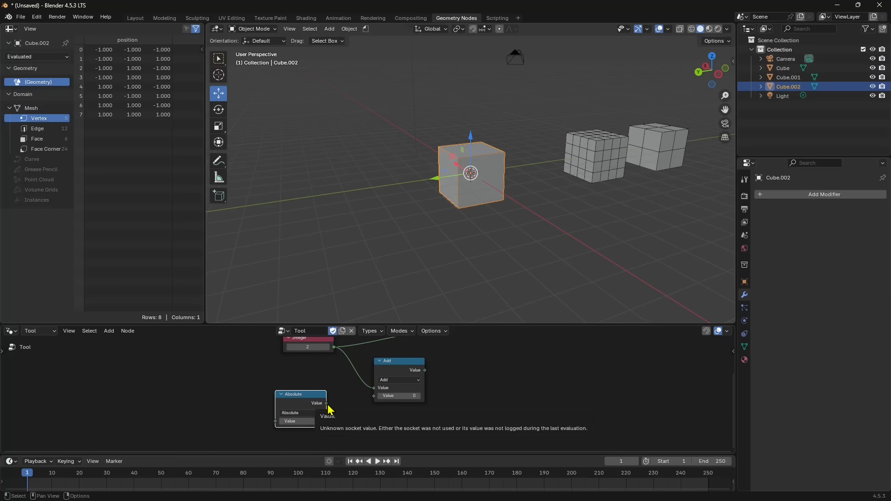
- Examine the input and output sockets of the Add and Absolute nodes up close
scroll(335, 411, up, 8)
scroll(388, 400, up, 1)
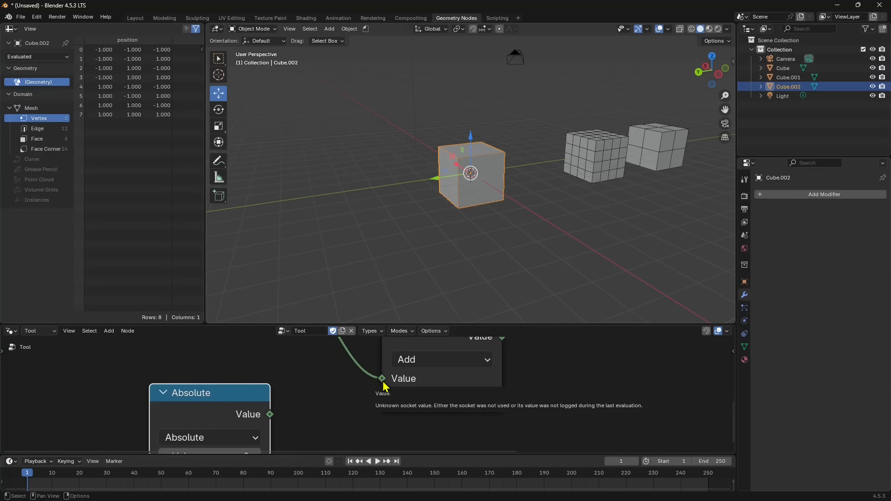
scroll(386, 389, down, 2)
middle_drag(394, 374, 370, 416)
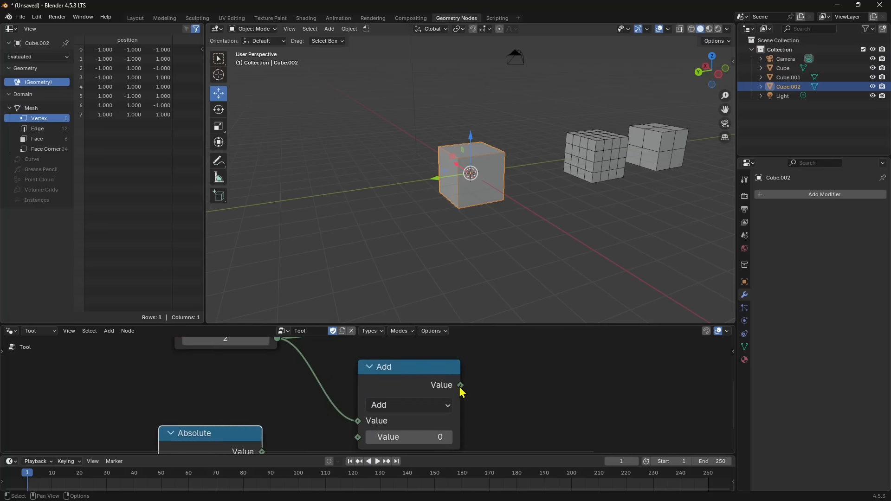
mouse_move(461, 392)
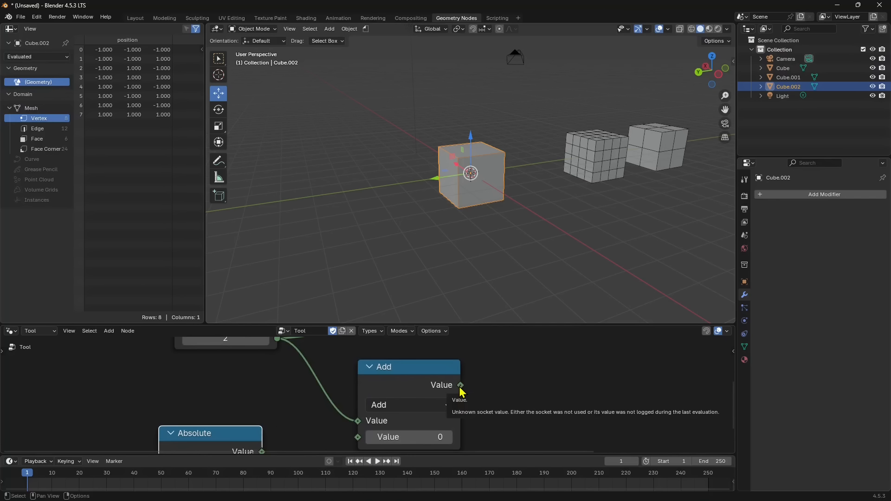
scroll(420, 397, down, 3)
middle_drag(379, 417, 418, 380)
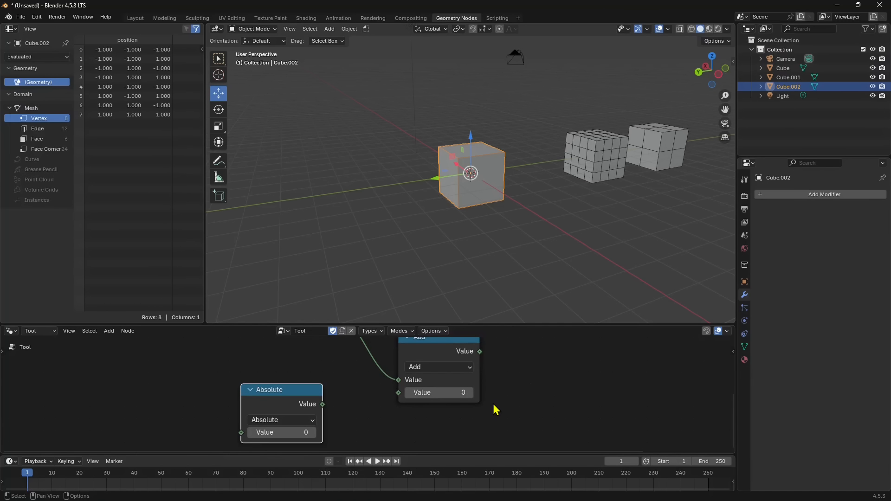
middle_drag(453, 368, 449, 382)
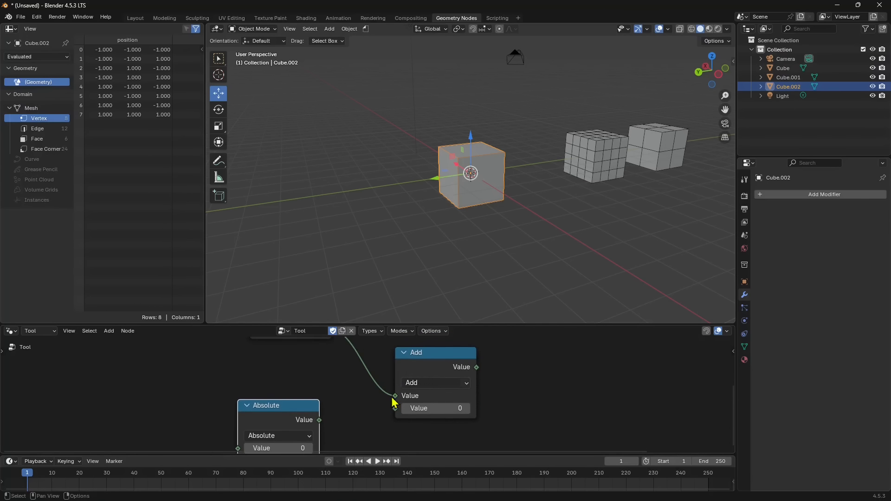
- Connect the Absolute node's output to the Add node's second Value input
middle_drag(367, 408, 337, 403)
scroll(367, 387, down, 1)
drag(317, 400, 380, 394)
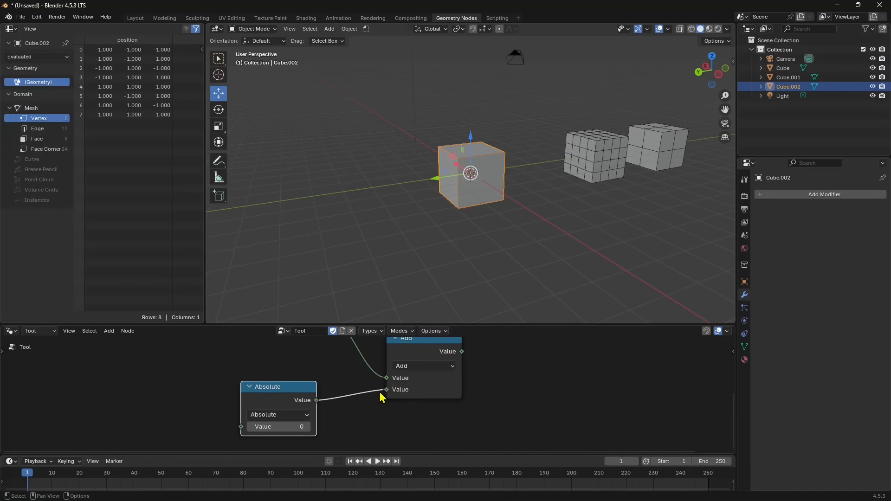
- Set the Absolute node's value to 2 and line up the Integer and Absolute nodes
click(307, 427)
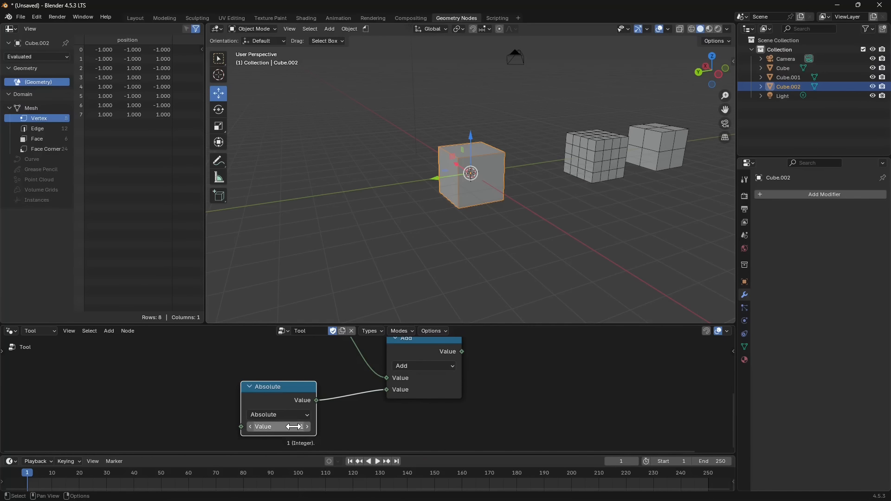
scroll(307, 426, down, 1)
middle_drag(335, 372, 339, 410)
scroll(340, 410, down, 1)
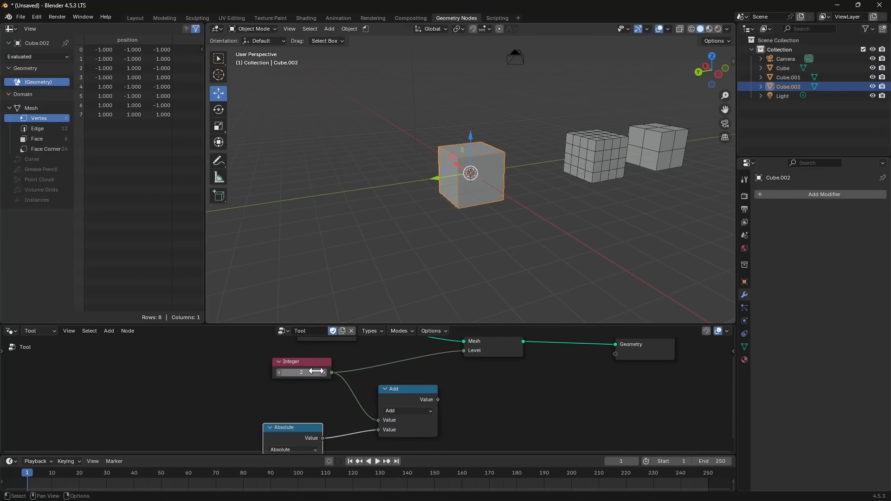
click(303, 373)
click(303, 362)
drag(307, 363, 301, 377)
middle_drag(314, 392, 322, 355)
drag(298, 391, 298, 386)
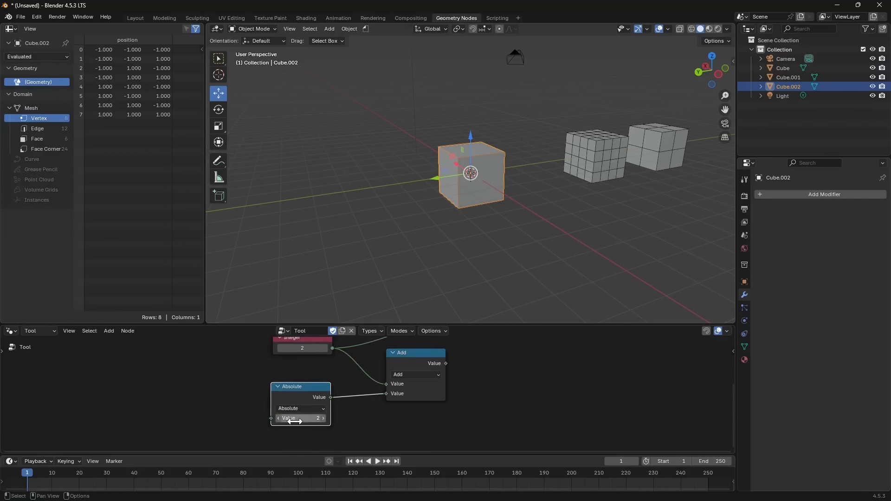
- Shift the Add node and connect its output to the Subdivide Mesh node's Level input, replacing the direct Integer link
middle_drag(324, 399, 203, 450)
scroll(278, 408, down, 2)
drag(297, 407, 280, 415)
drag(307, 423, 340, 384)
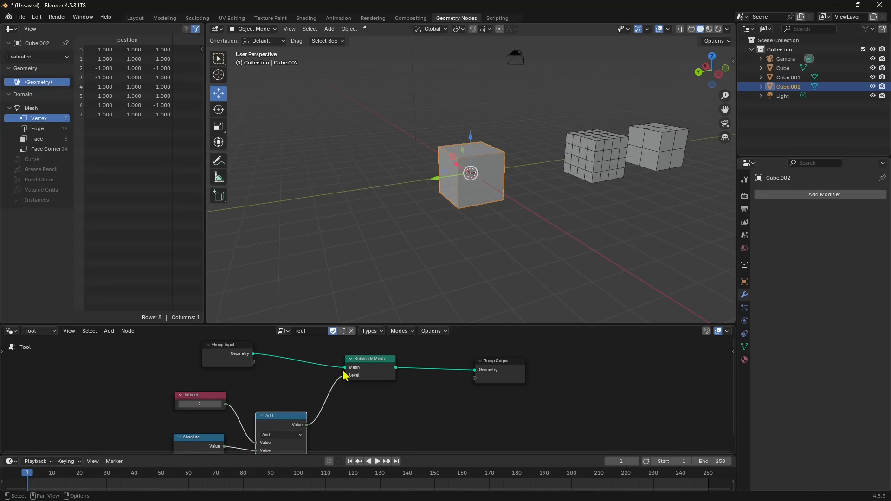
scroll(308, 431, up, 3)
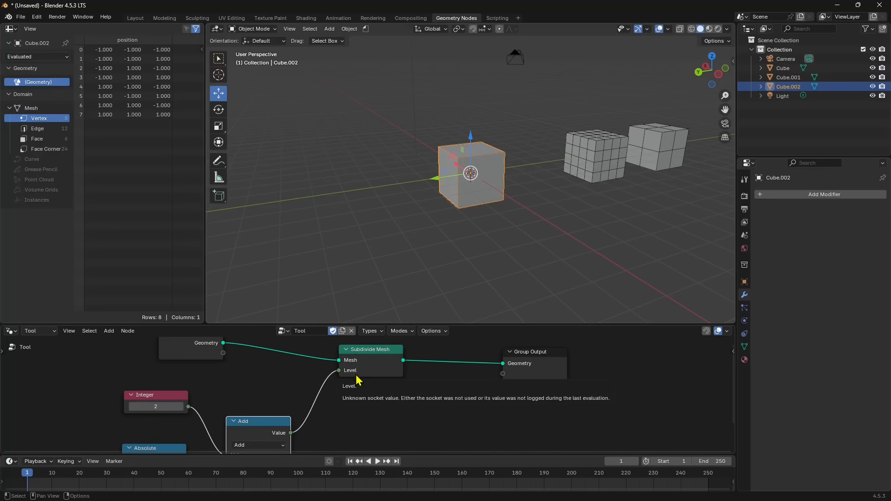
mouse_move(351, 373)
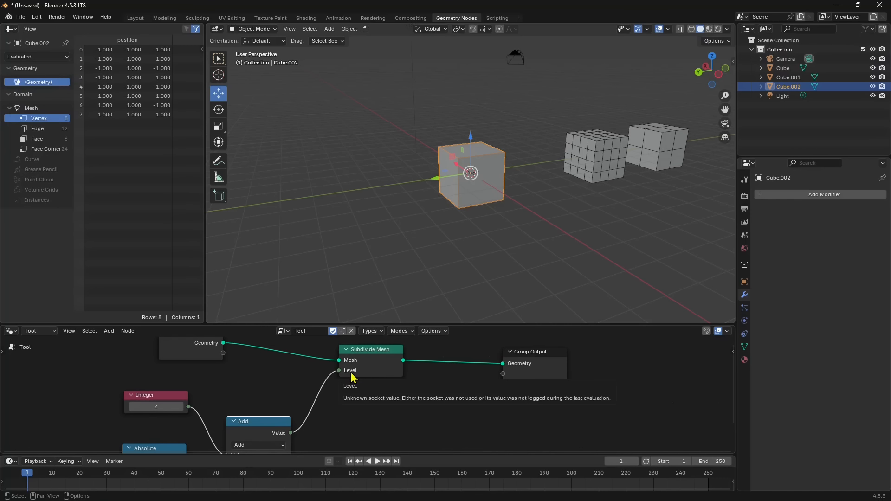
- Rename the tool node tree as Sub4
double_click(314, 331)
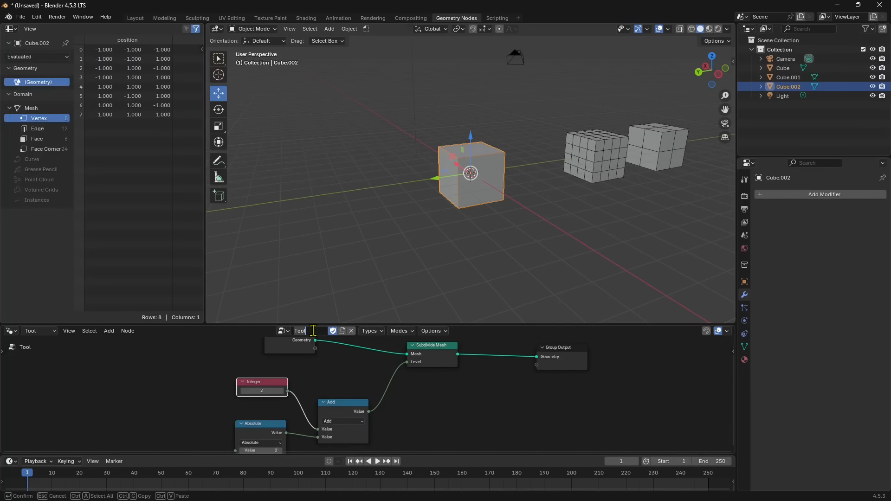
text(Sub4)
key(Return)
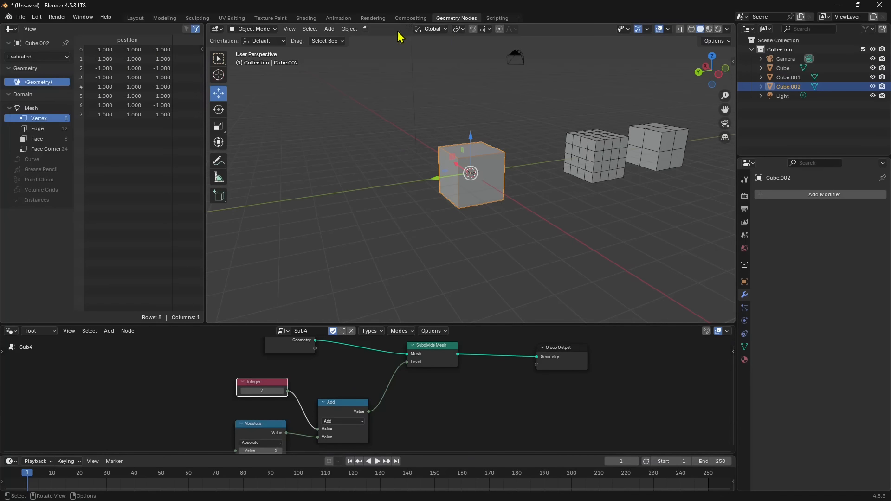
- Run the Sub4 node tool on the new cube, and inspect the Level socket's value and the subdivided mesh
click(366, 29)
click(383, 68)
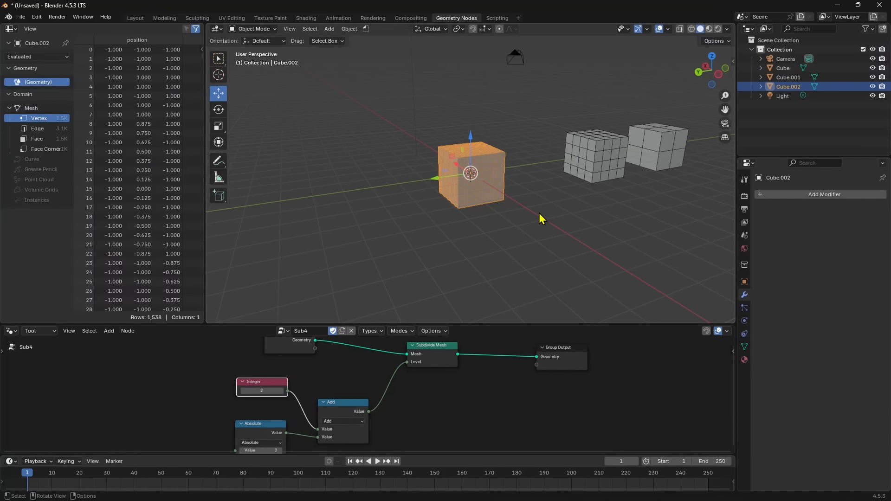
scroll(331, 409, down, 1)
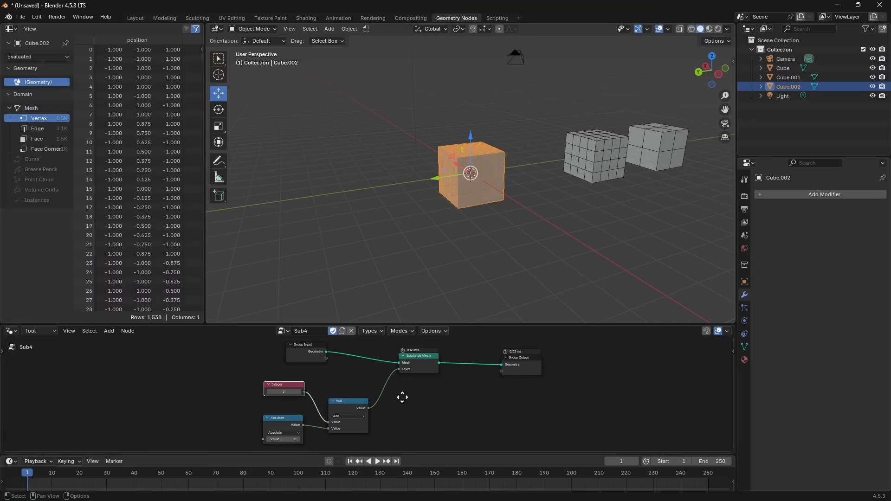
scroll(402, 396, up, 2)
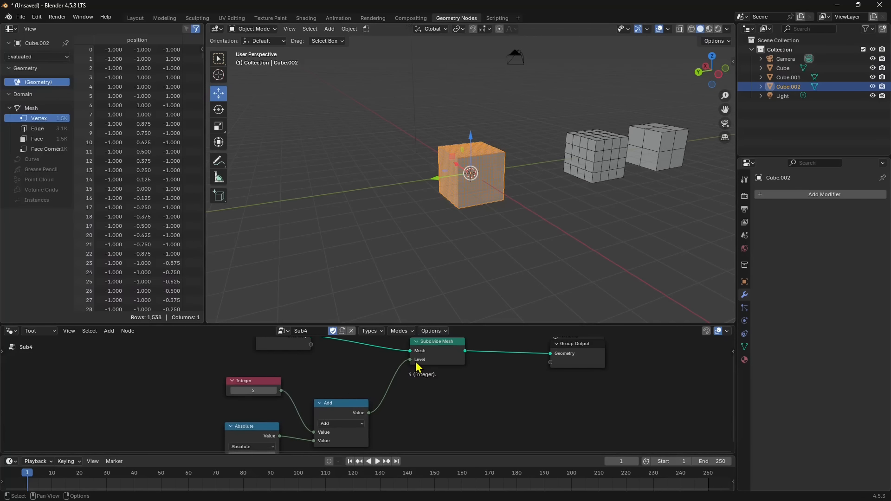
mouse_move(419, 365)
click(521, 265)
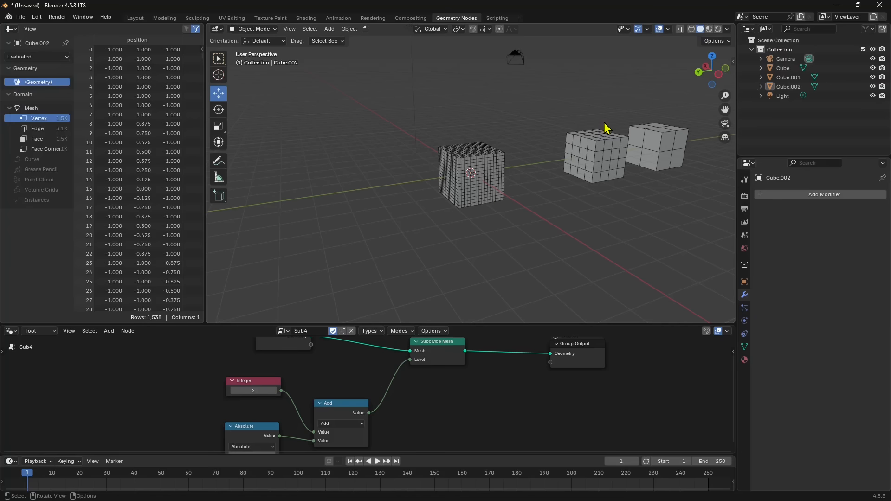
click(477, 179)
- Set the values of both the Absolute and the Integer nodes to 0
scroll(379, 386, down, 1)
middle_drag(331, 443, 351, 419)
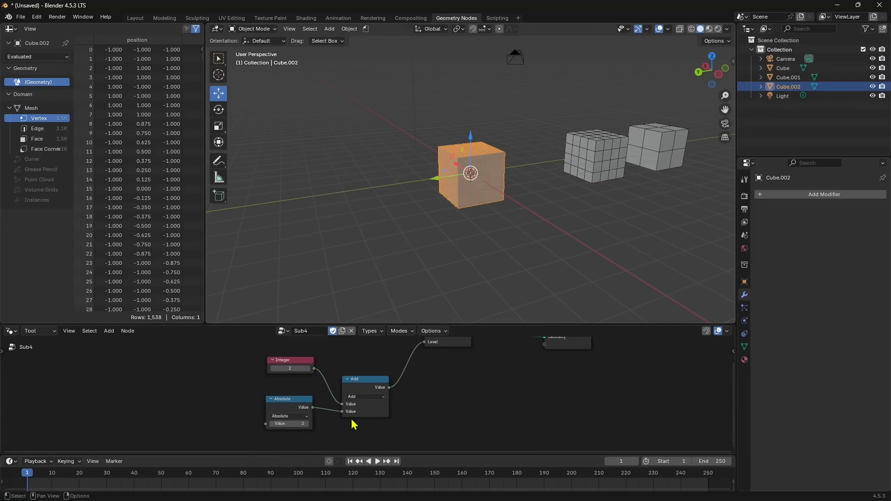
click(270, 424)
click(271, 424)
click(273, 368)
click(272, 369)
- Switch the node editor's Geometry Nodes type from Tool to Modifier
middle_drag(515, 260, 548, 227)
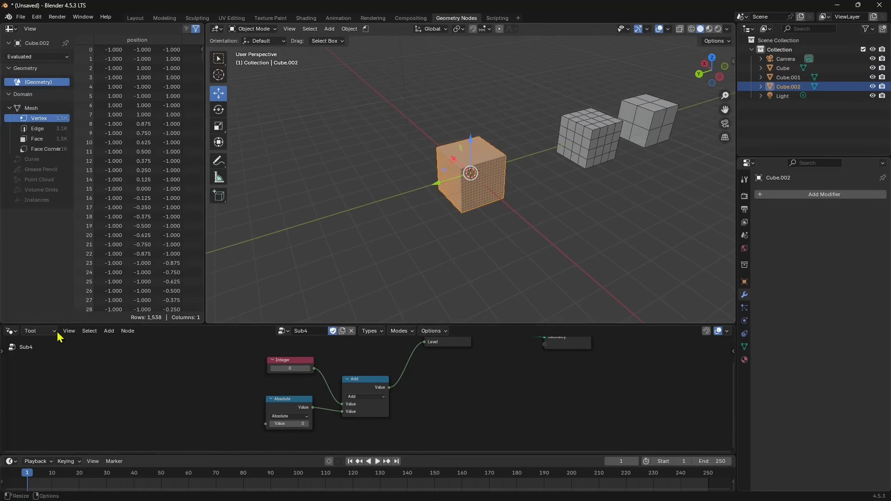
click(54, 331)
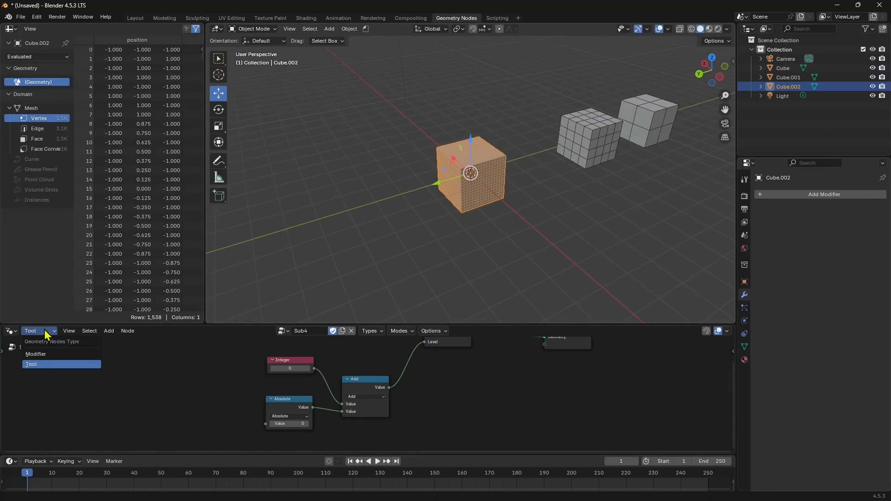
click(40, 362)
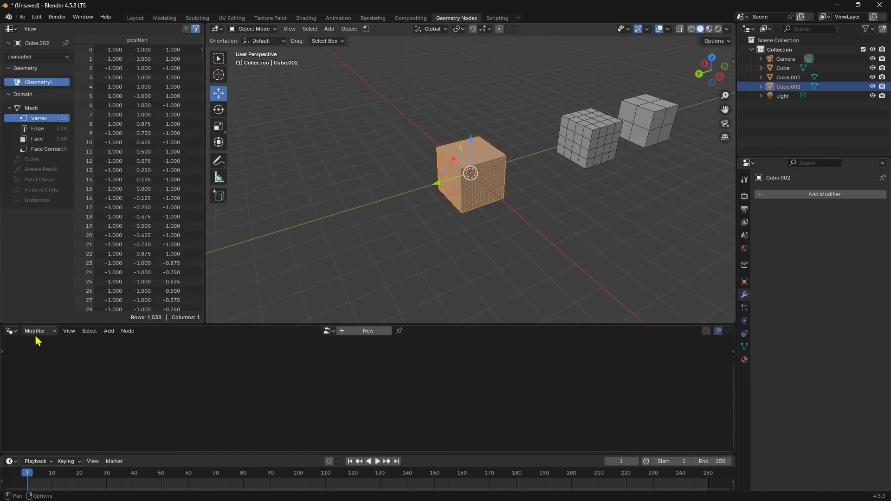